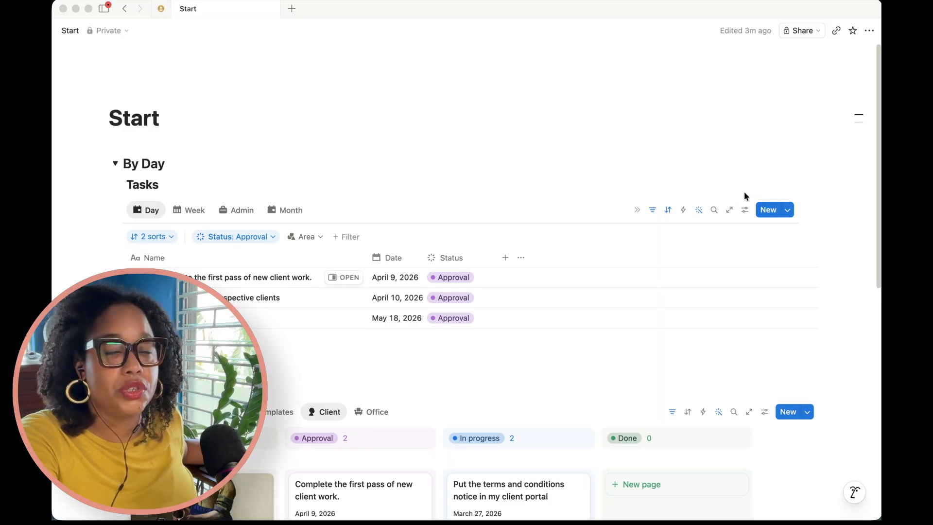
Open the Meeting template of the Tasks database for editing as a full page and view its agenda and meeting notes sections.
left_click(788, 210)
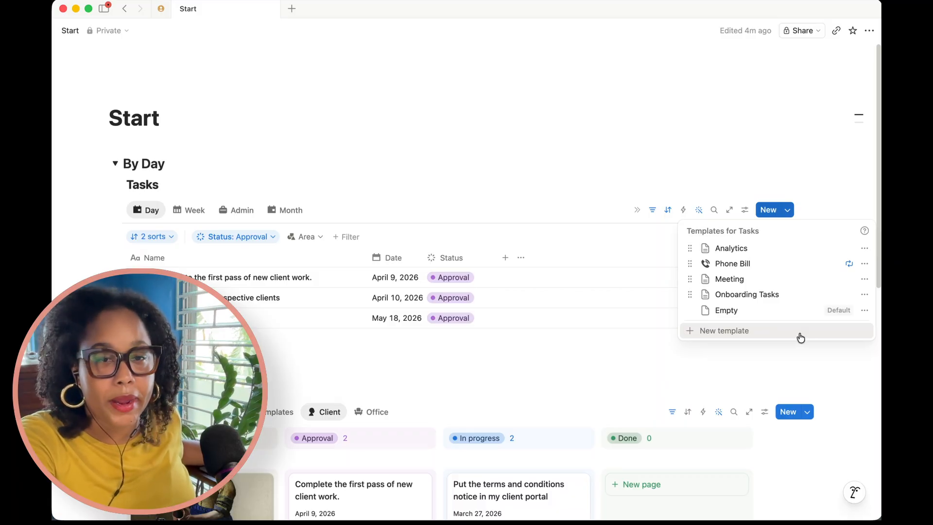
left_click(864, 279)
left_click(791, 314)
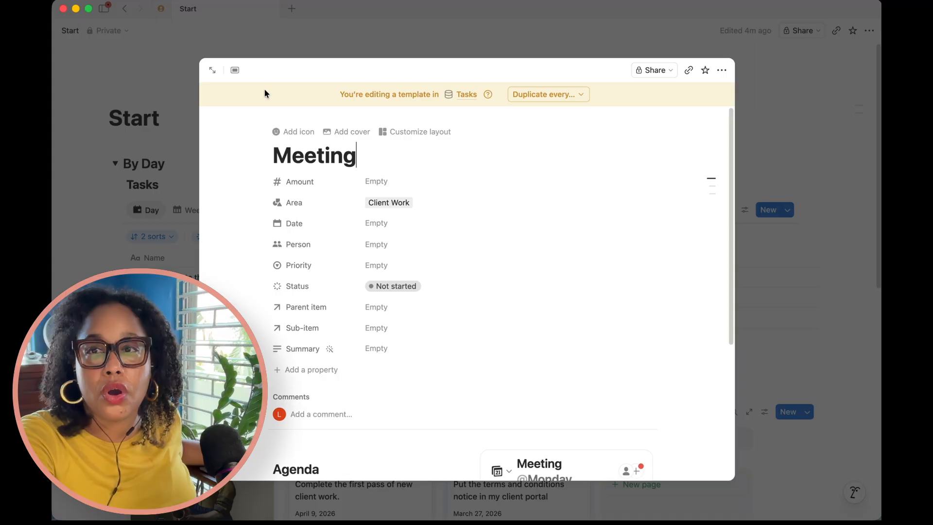
left_click(212, 70)
scroll(534, 354, "down", 5)
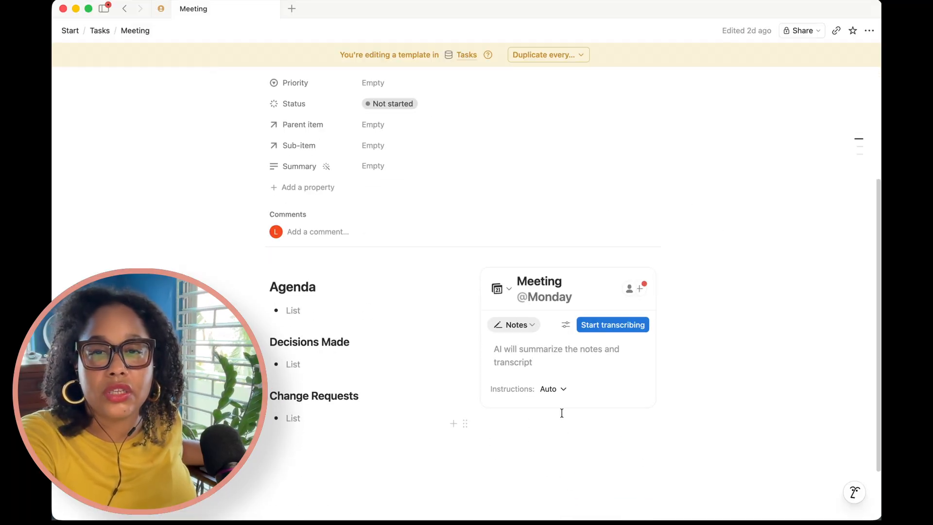
Set the default meetings database for AI Meeting Notes to Tasks in the workspace's Notion AI settings, and close the settings.
mouse_move(96, 18)
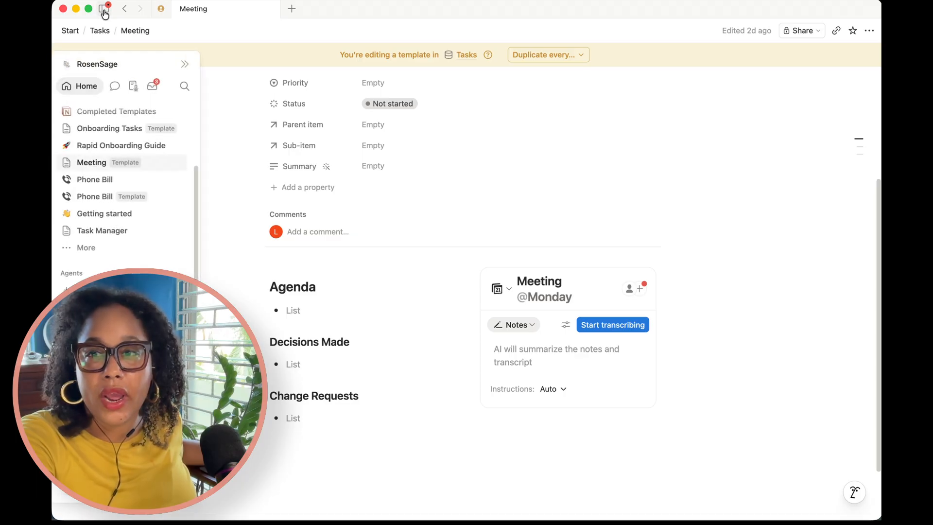
left_click(98, 69)
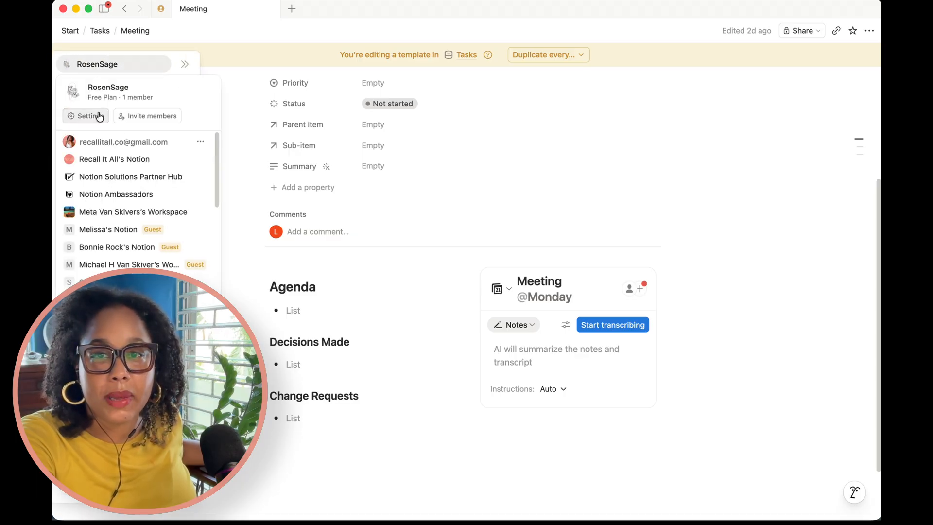
left_click(97, 122)
scroll(621, 436, "down", 5)
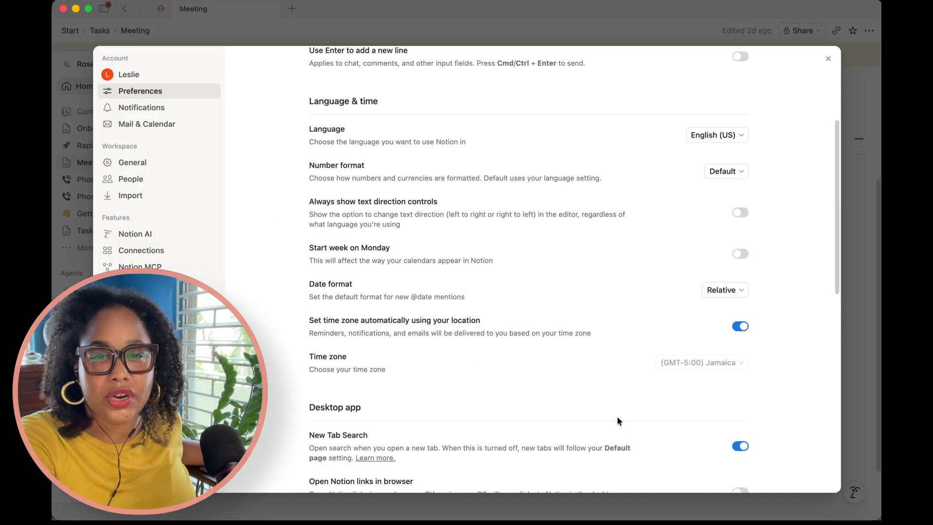
left_click(137, 234)
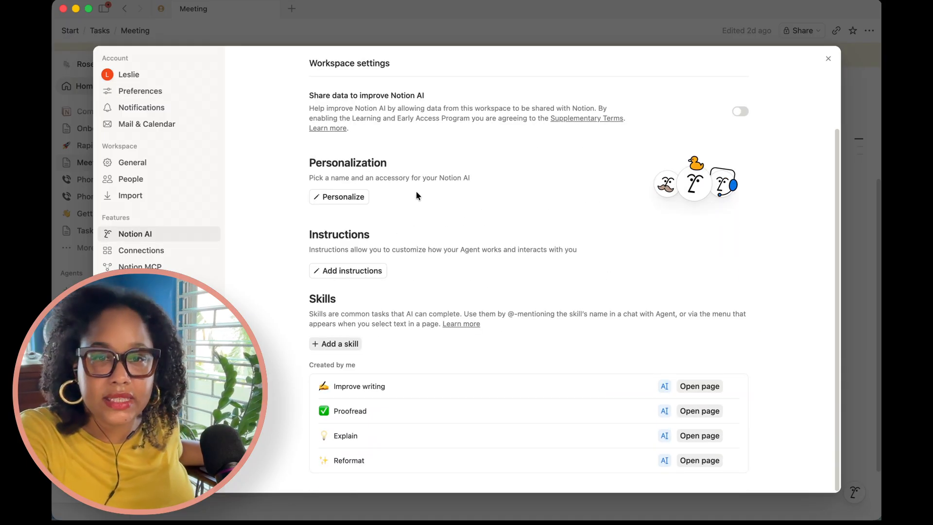
scroll(417, 170, "up", 3)
left_click(452, 129)
scroll(681, 391, "down", 3)
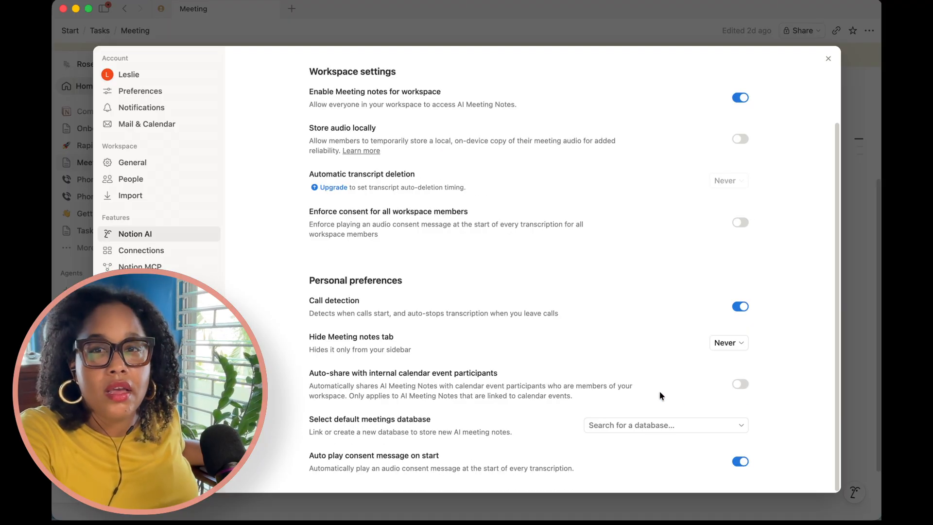
left_click(650, 423)
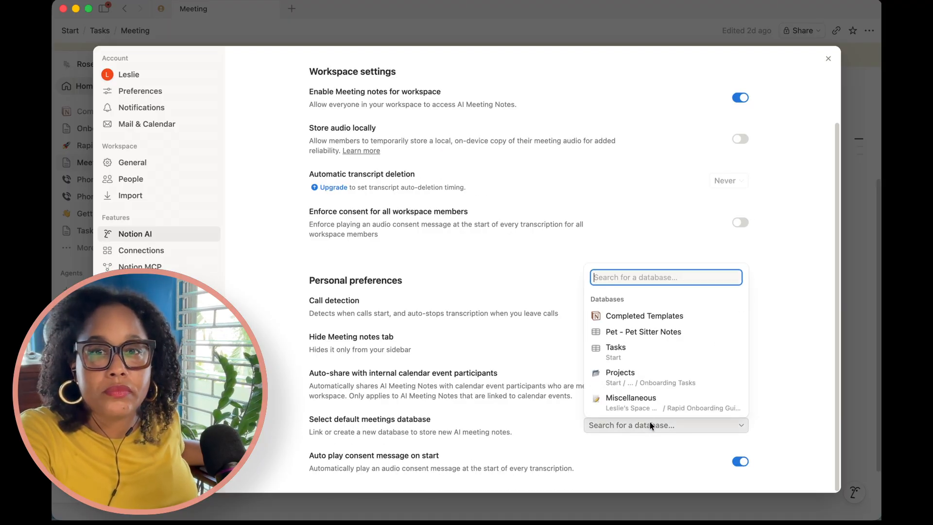
left_click(664, 352)
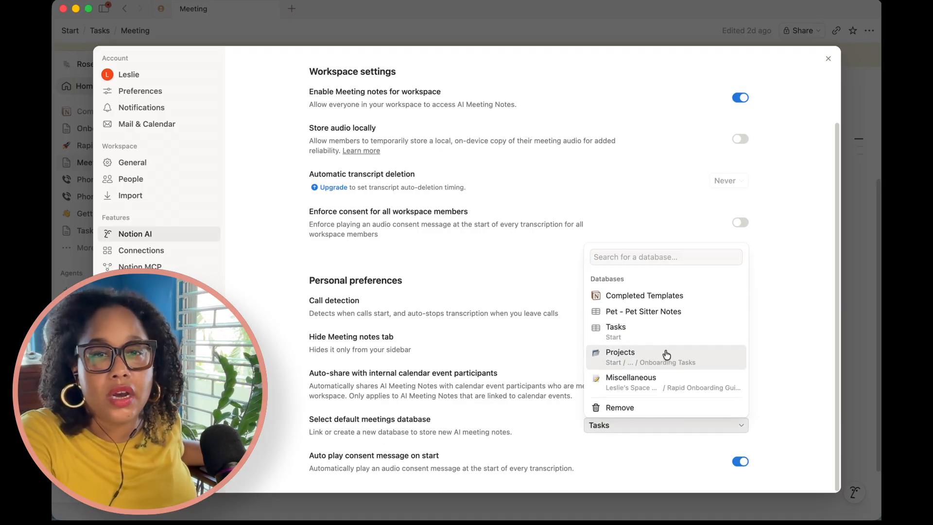
left_click(770, 373)
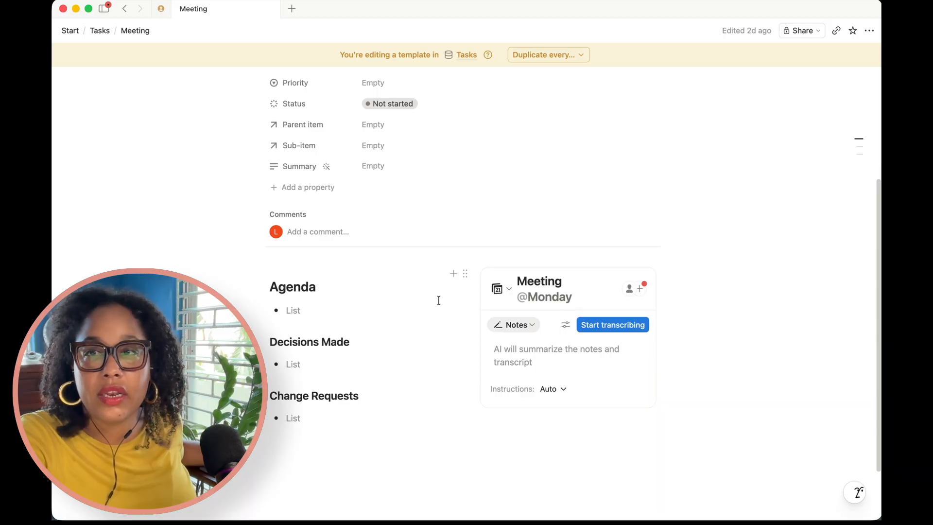
Turn on full width for the Meeting template and return to the Start page.
left_click(869, 30)
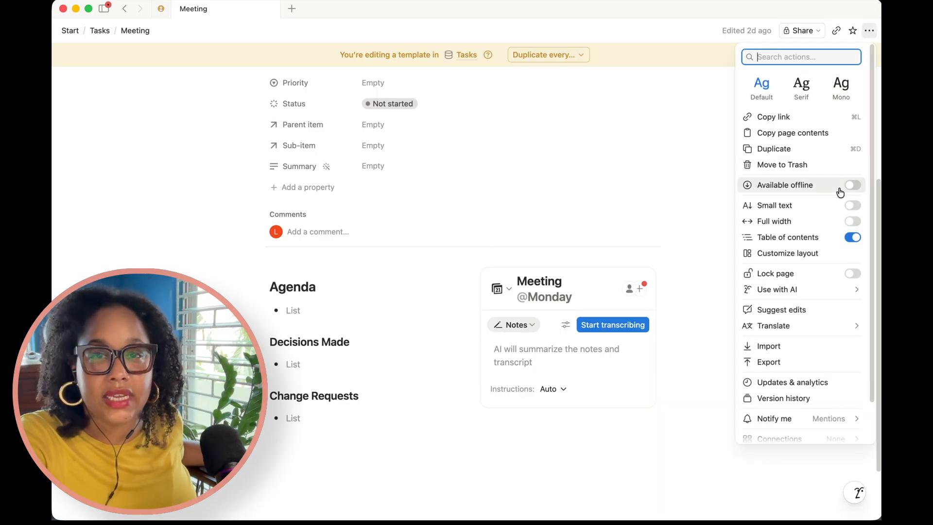
left_click(852, 221)
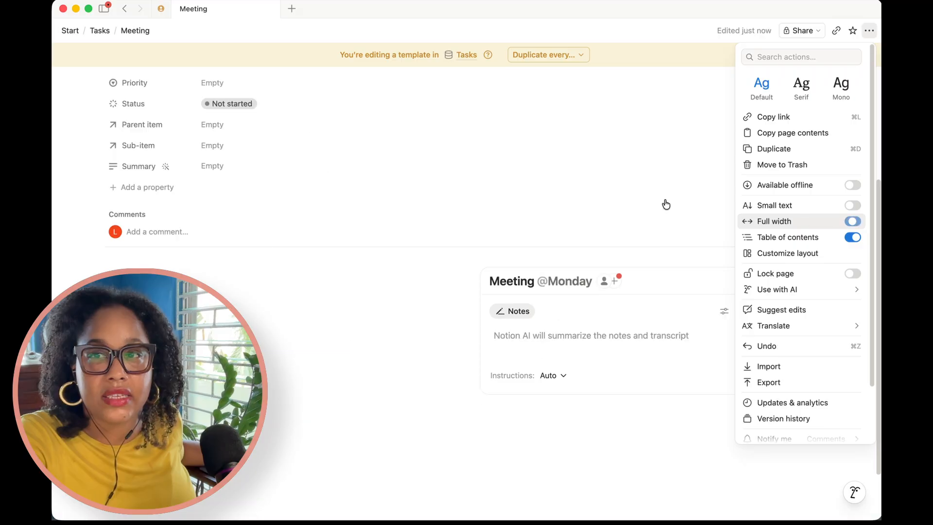
left_click(97, 32)
left_click(97, 33)
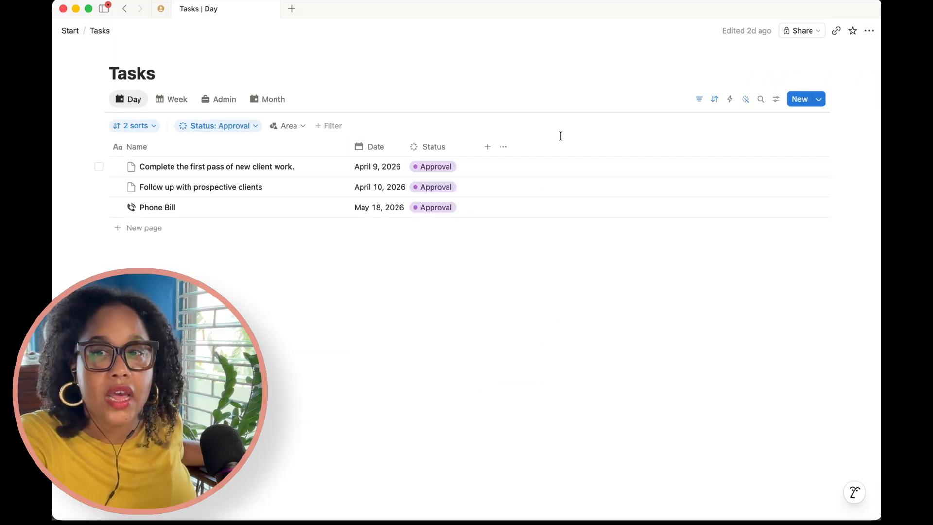
left_click(71, 32)
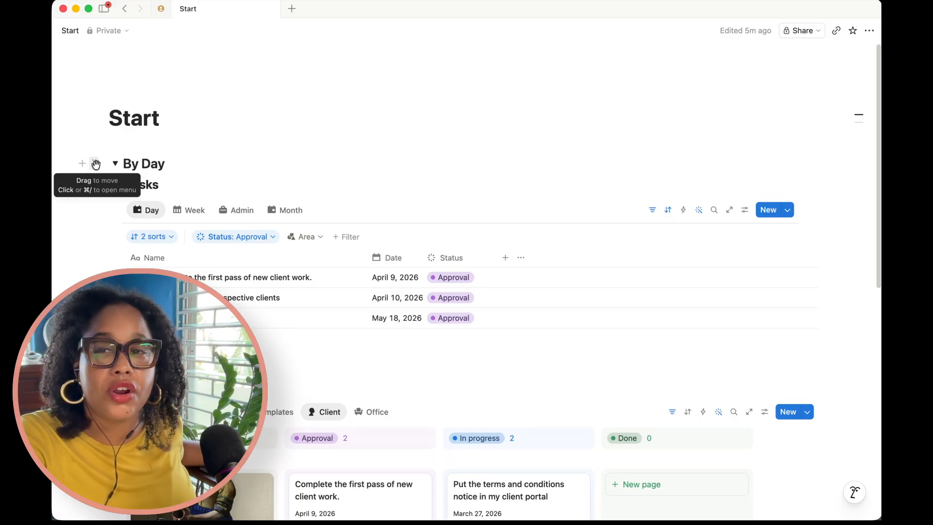
key("alt+shift+Left")
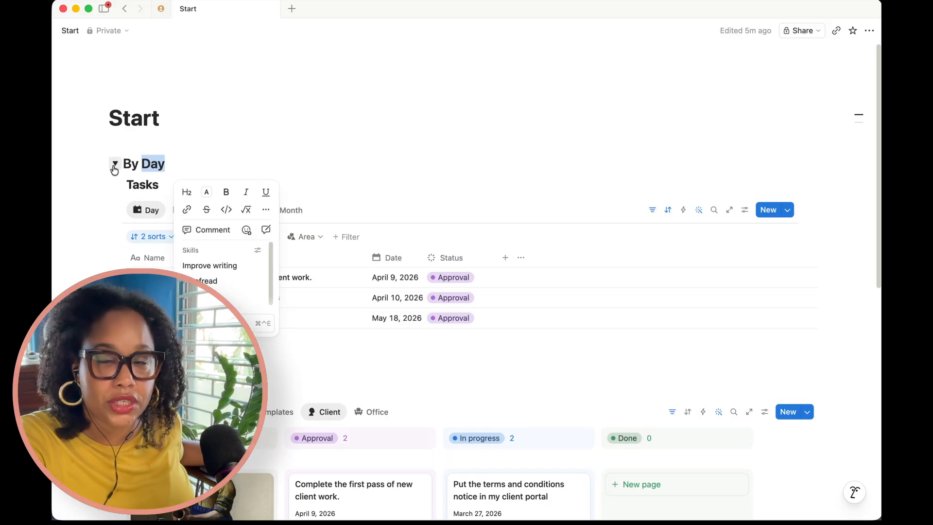
left_click(115, 165)
left_click(115, 166)
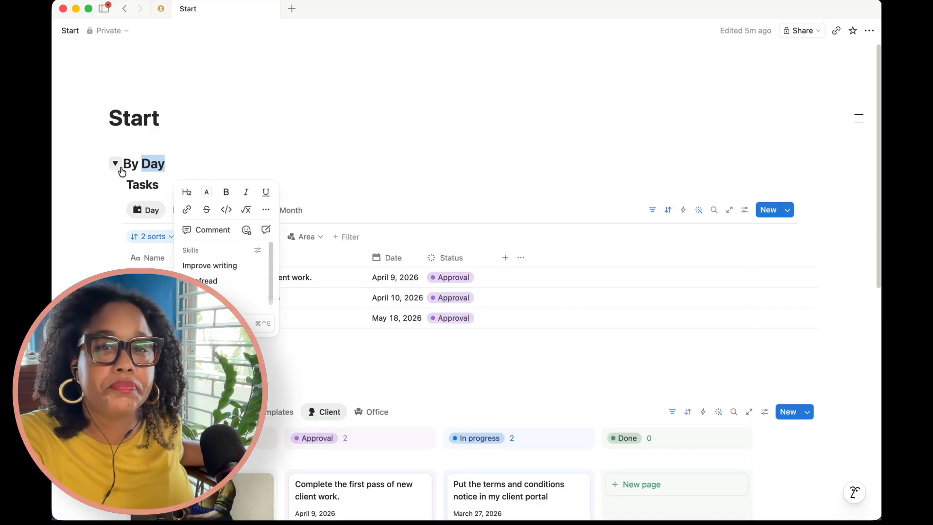
left_click(112, 207)
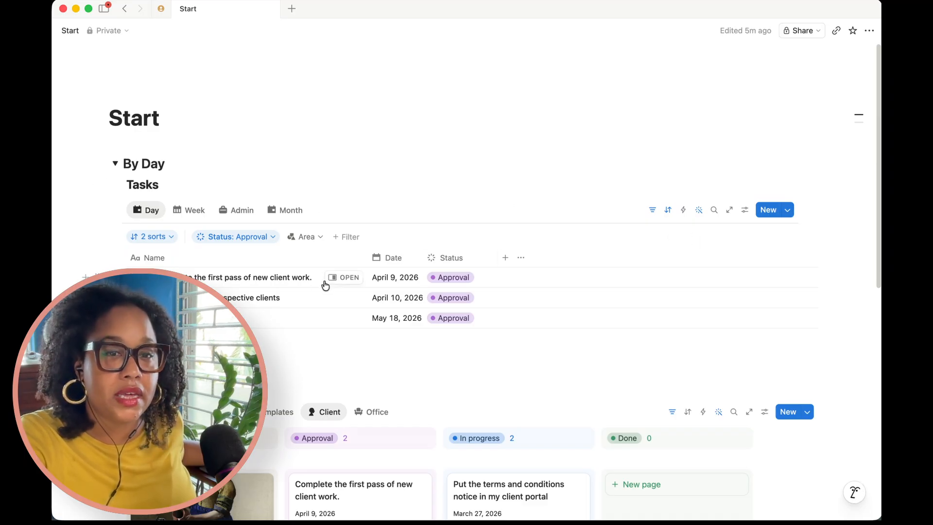
Look at the template choices offered inside the task "Complete the first pass of new client work." and close the task.
left_click(343, 278)
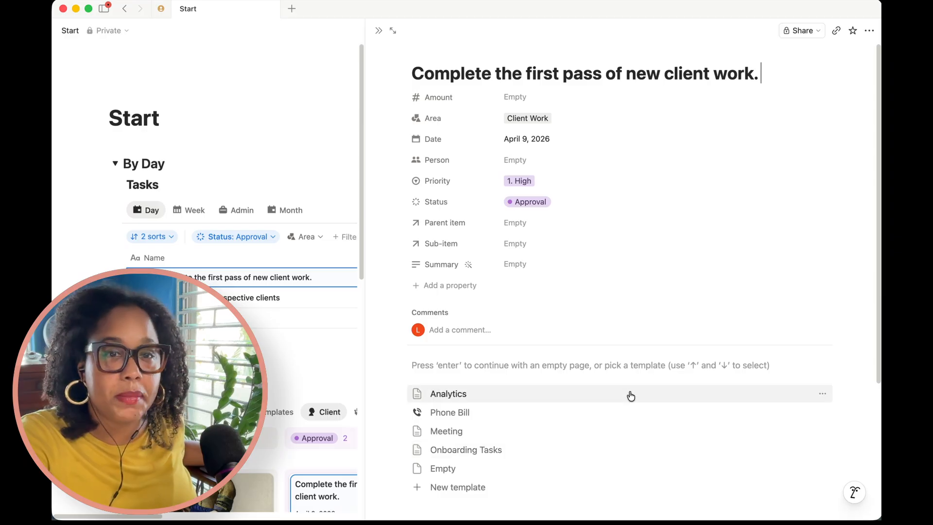
left_click(378, 31)
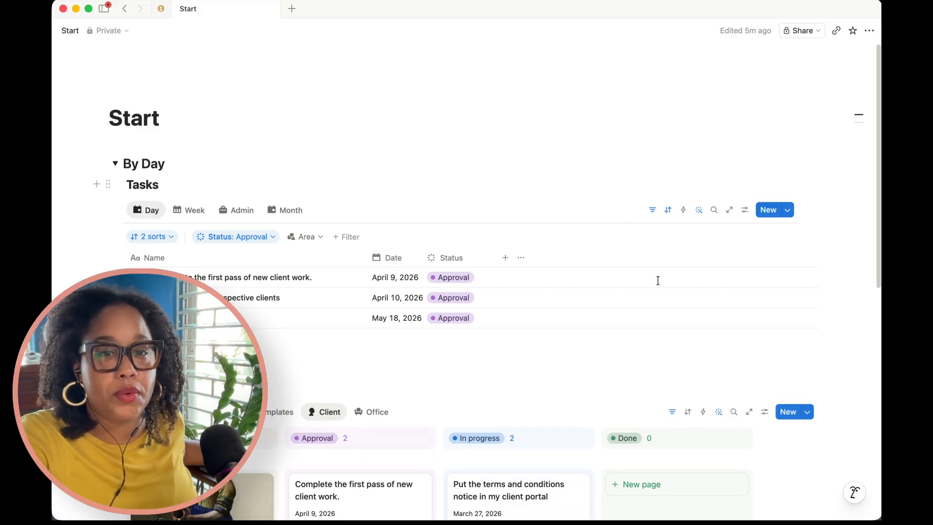
Create a new template in the Tasks database and title it "Kick off Meeting".
left_click(788, 210)
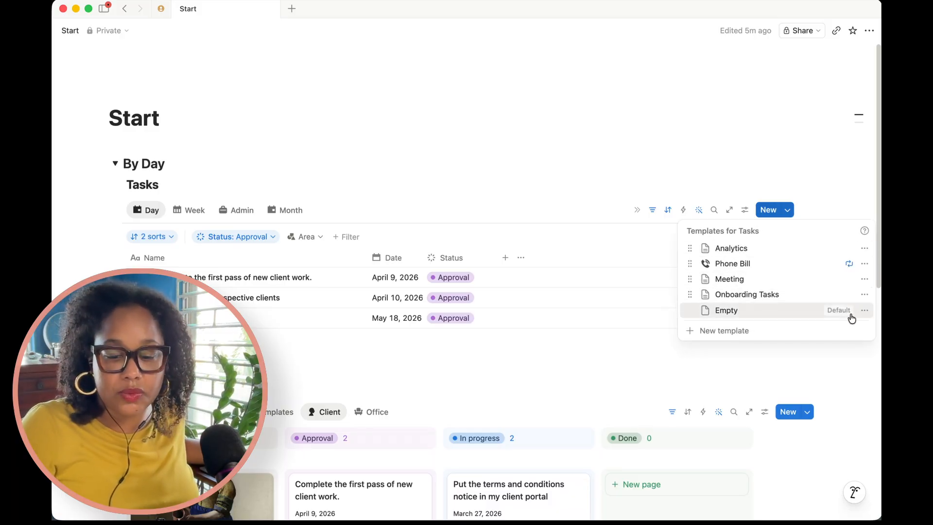
left_click(846, 335)
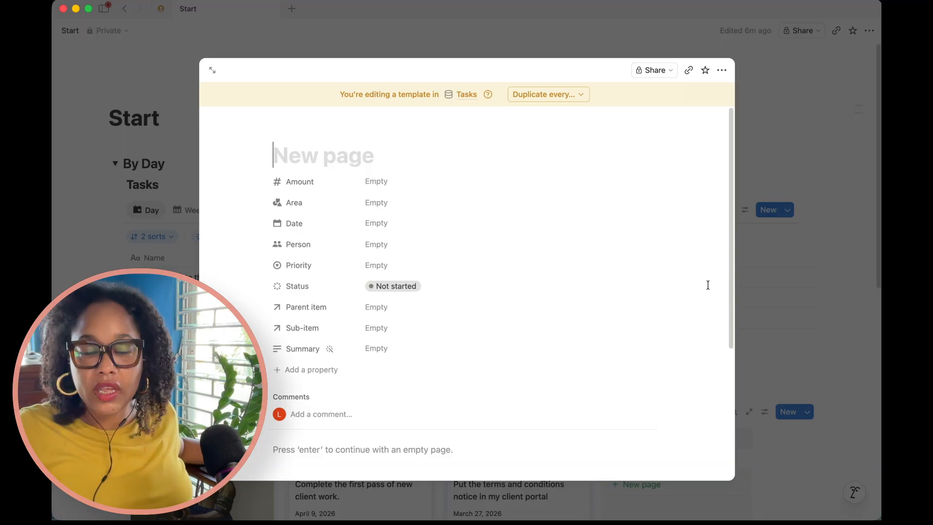
type("Meeting")
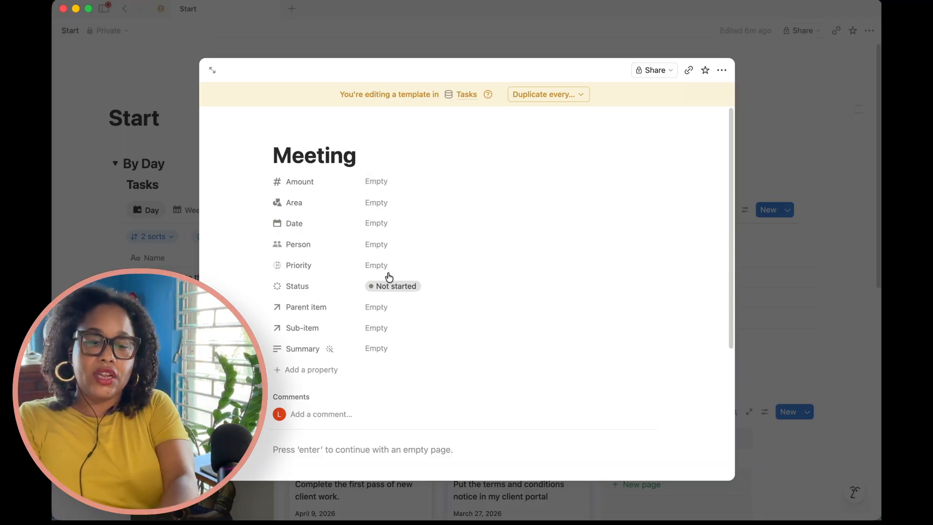
left_click(272, 155)
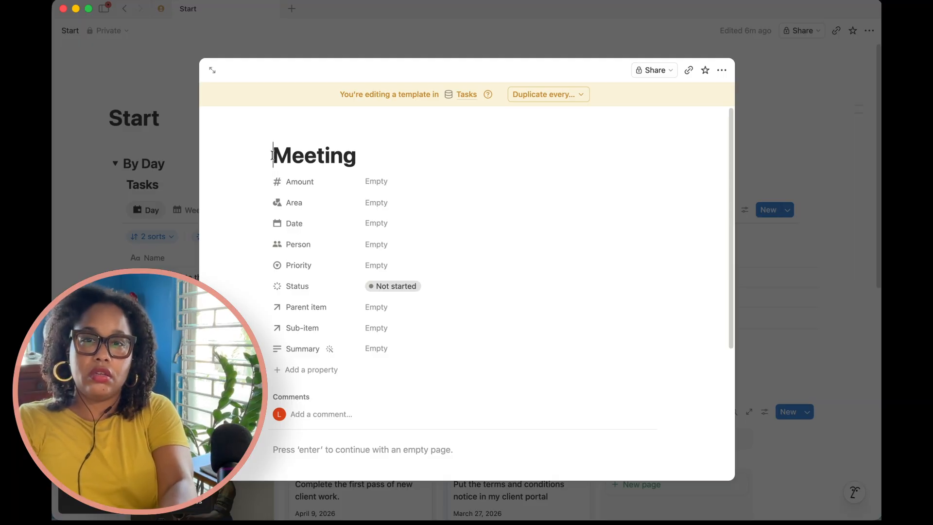
type("Kick of")
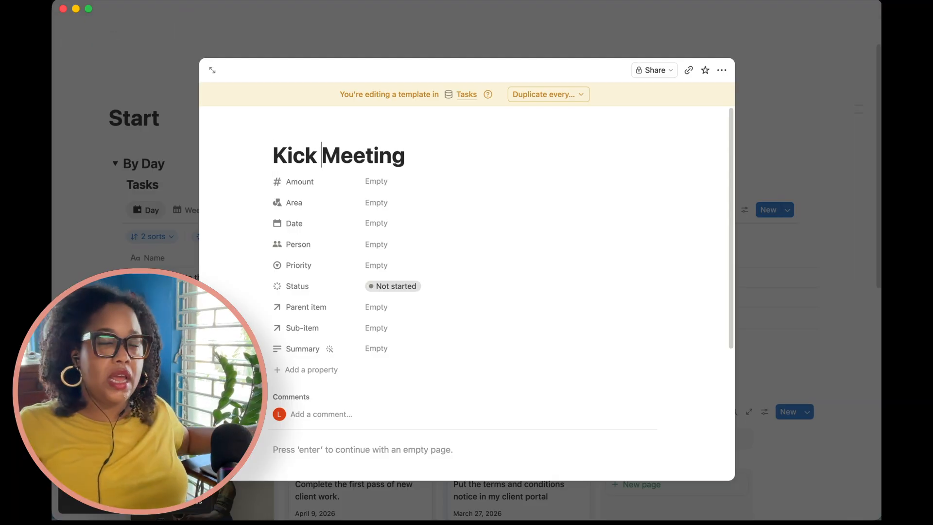
type(".")
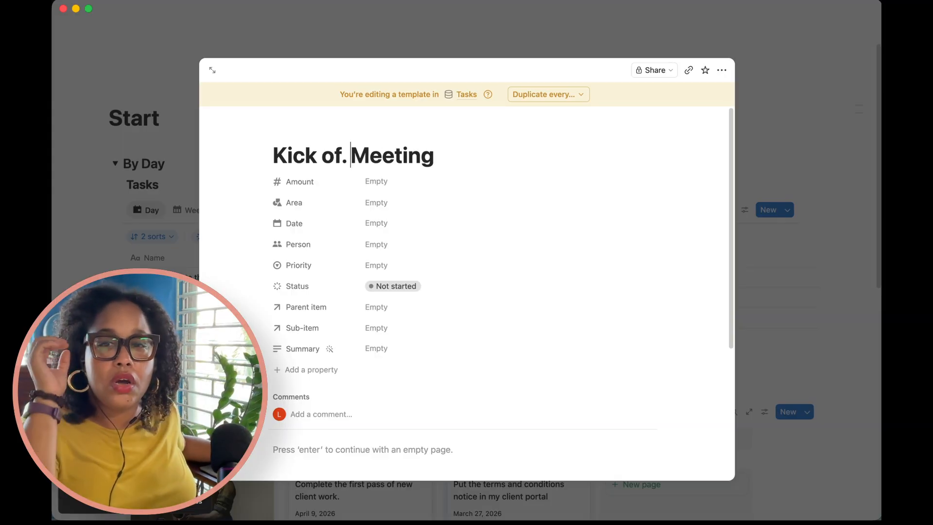
key("BackSpace")
type("f")
key("BackSpace")
key("BackSpace")
type("f")
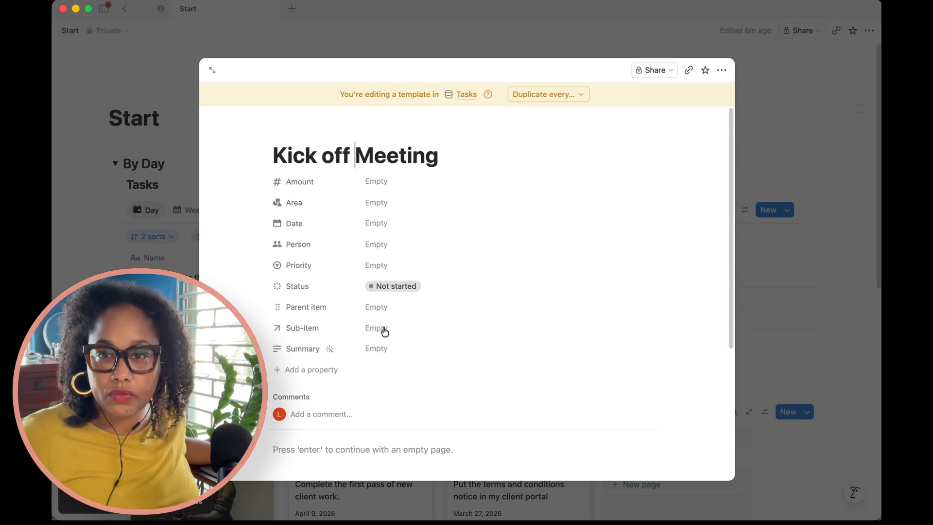
Set the template's Area to Client Work and its Date to Today, the date when duplicated, and start its empty page body.
left_click(377, 201)
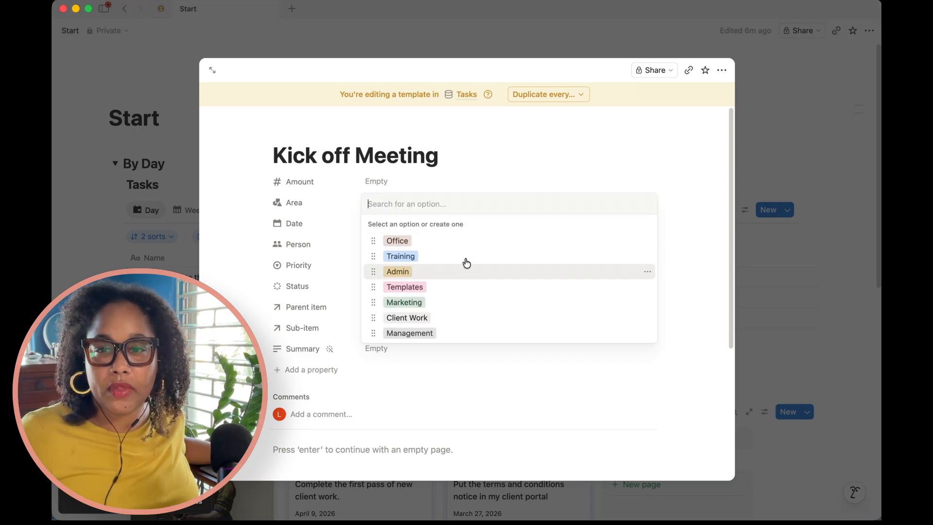
left_click(478, 318)
left_click(389, 442)
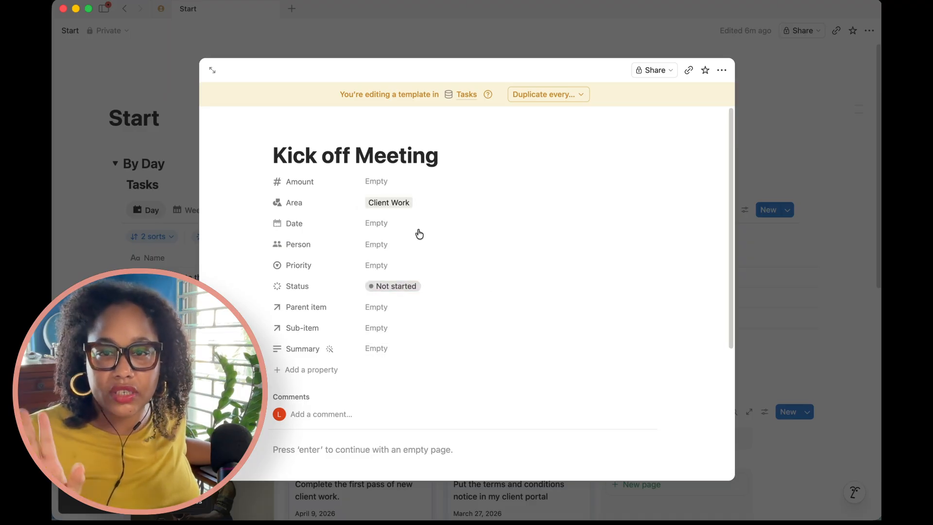
scroll(347, 426, "down", 3)
left_click(319, 322)
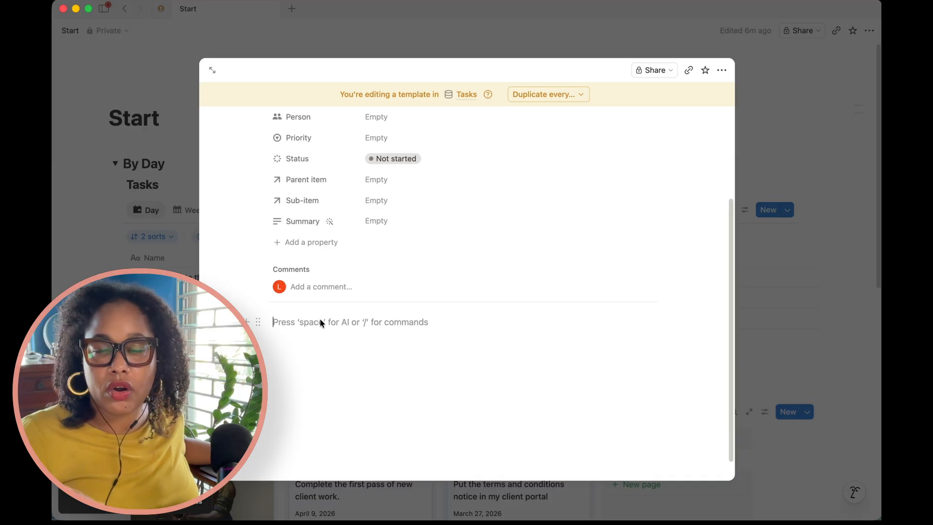
scroll(380, 301, "up", 3)
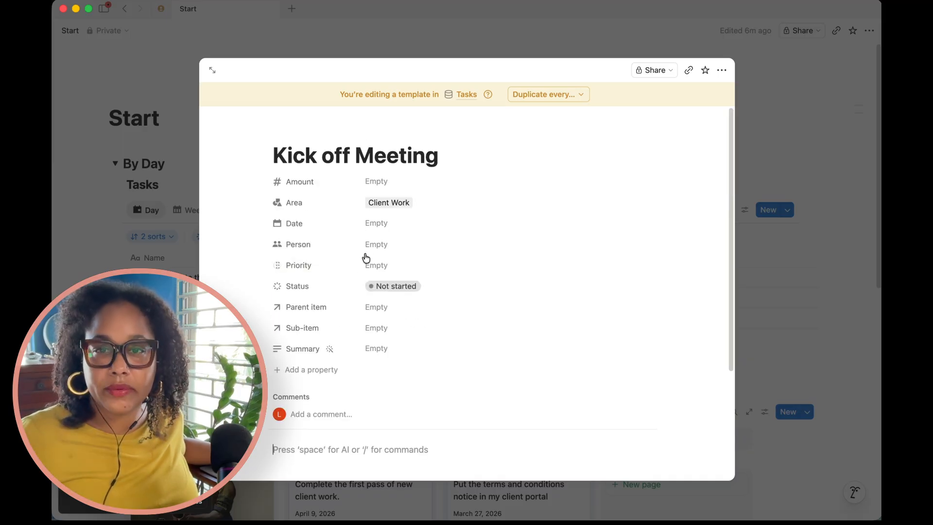
left_click(381, 225)
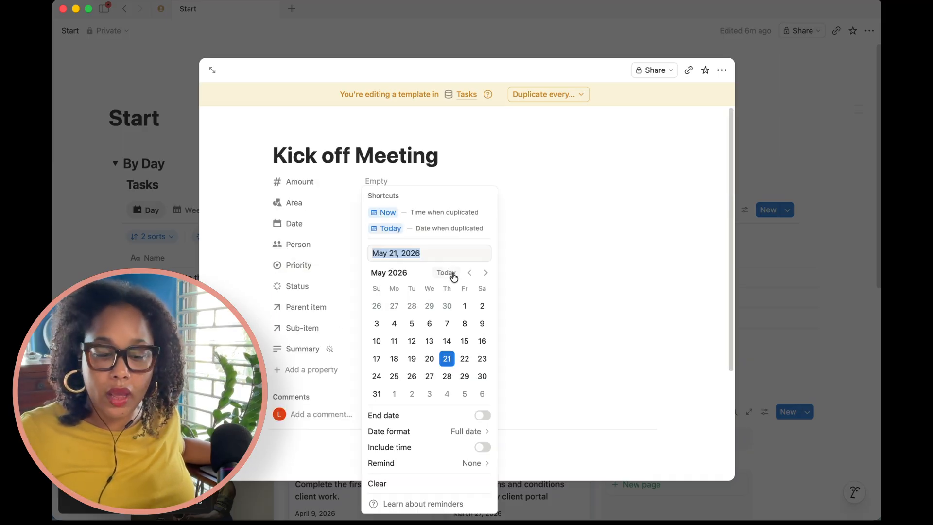
left_click(440, 234)
left_click(370, 437)
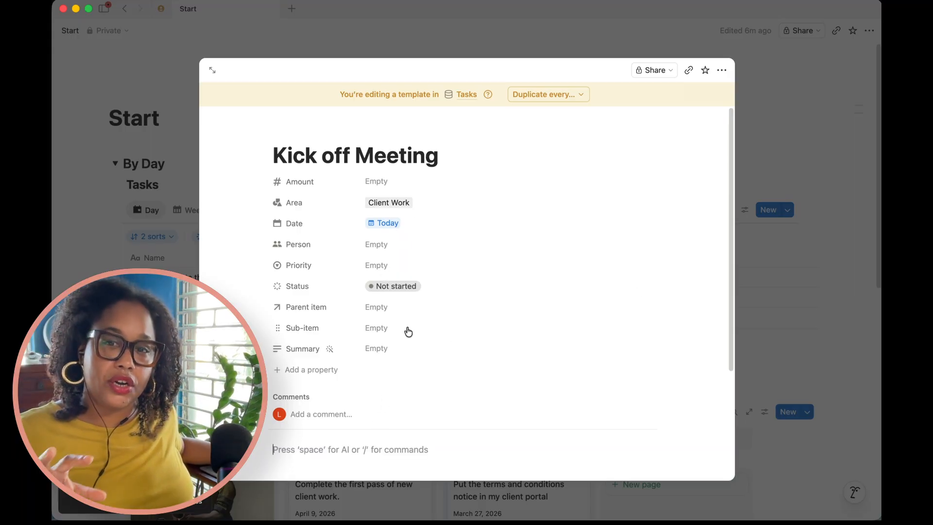
Insert a 2 columns layout into the body of the Kick off Meeting template.
type("/2")
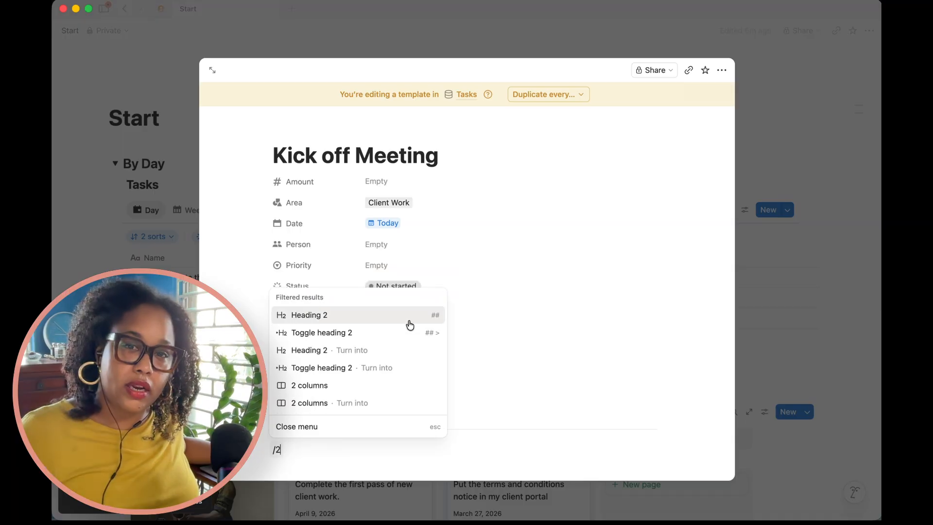
left_click(393, 385)
scroll(465, 373, "down", 3)
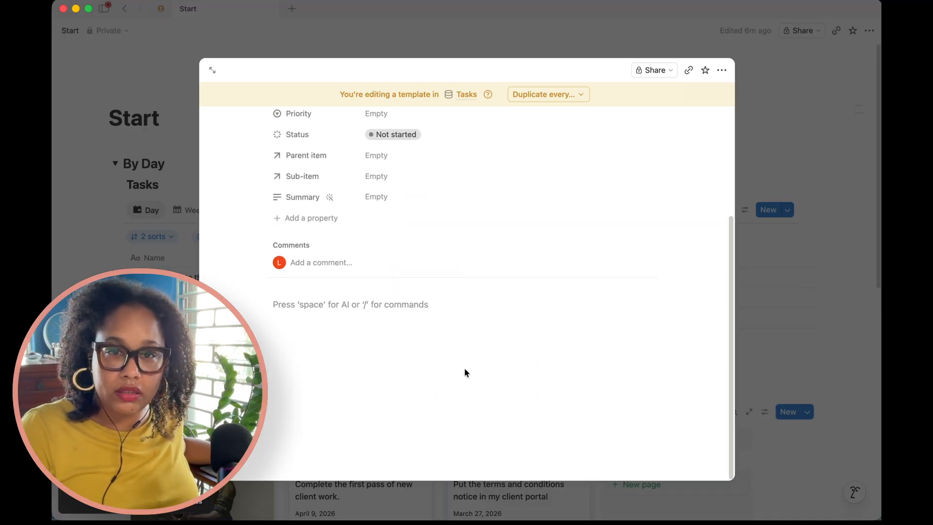
Insert an AI Meeting Notes block in the second column of the template body.
left_click(482, 309)
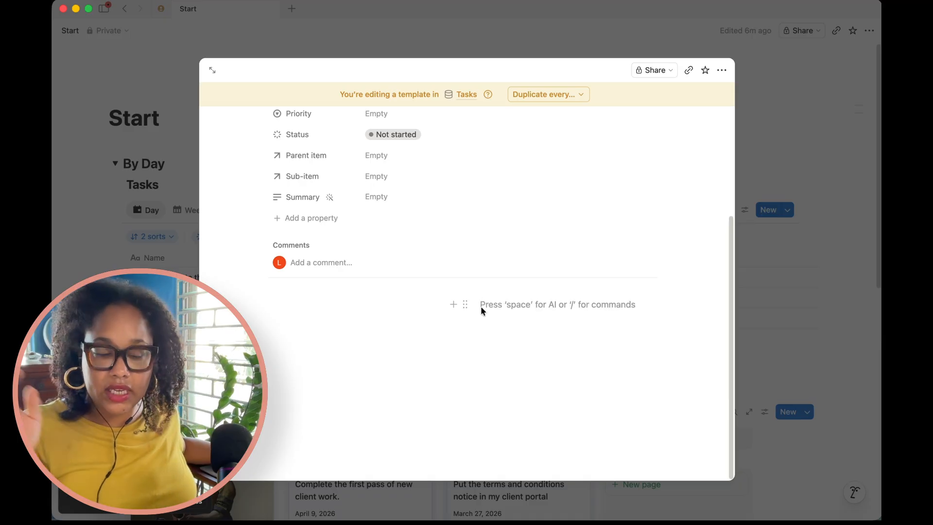
type("/m")
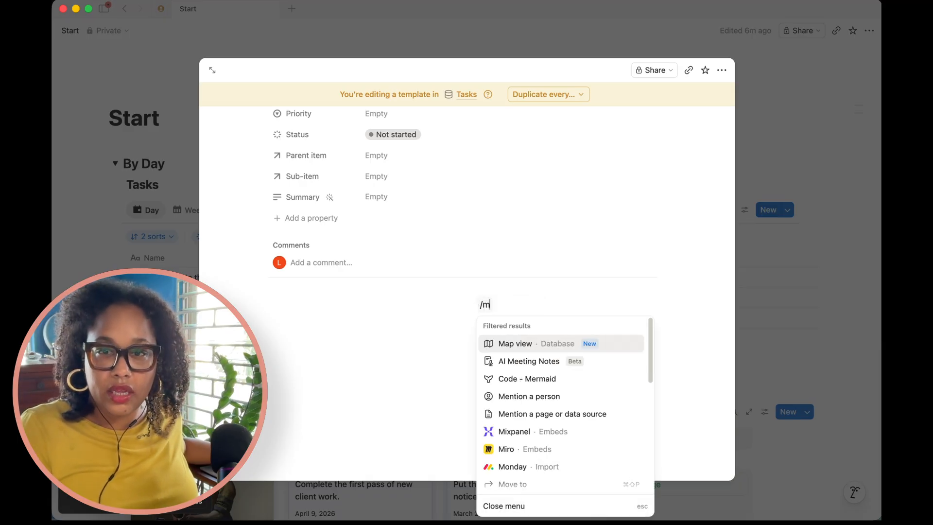
key("Return")
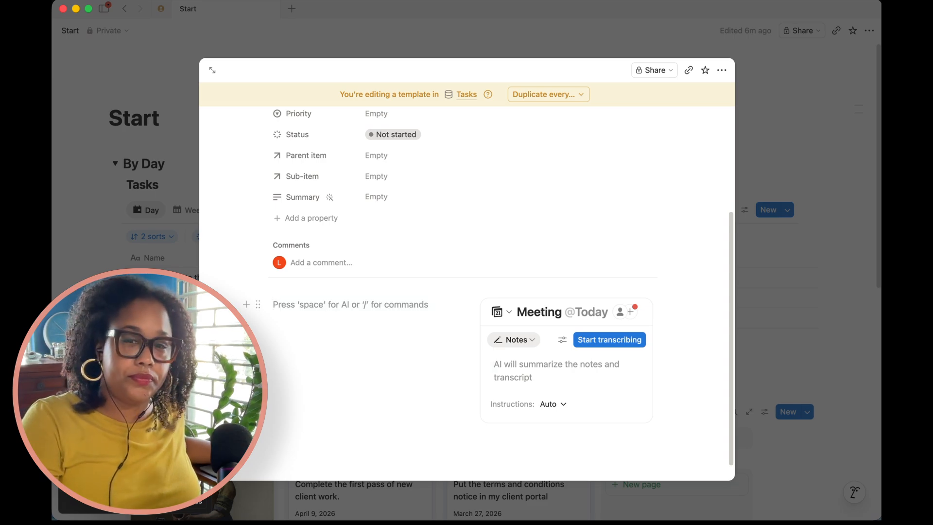
Add a Heading 2 "Agenda" in the first column, with a divider and blank lines beneath it.
type("/")
left_click(332, 362)
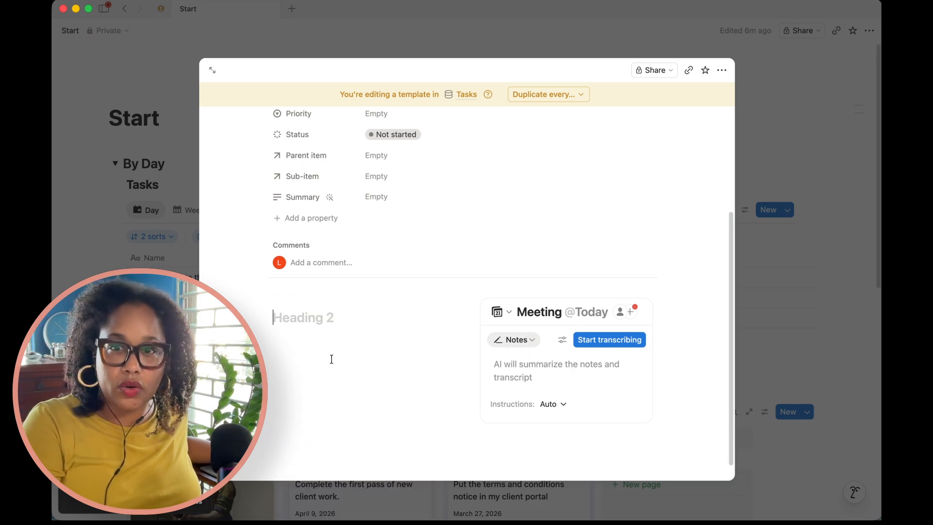
type("Agenda")
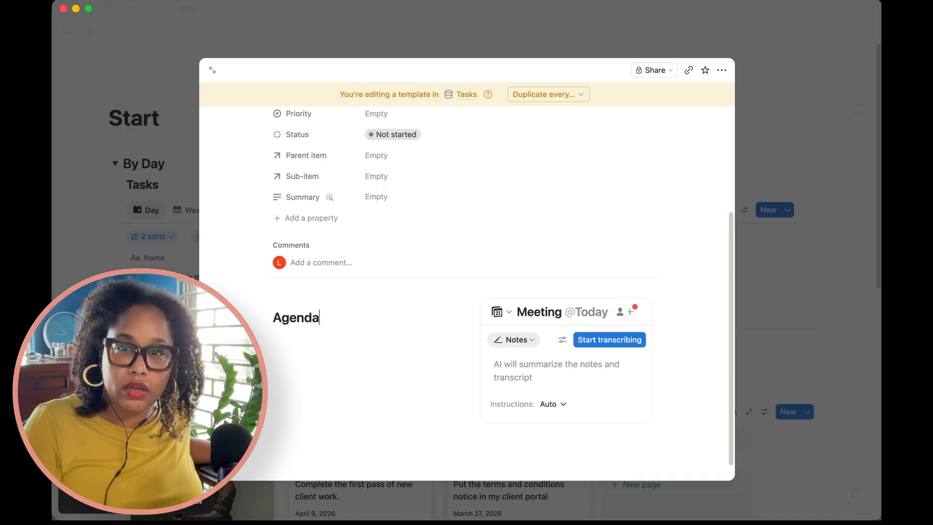
left_click(331, 342)
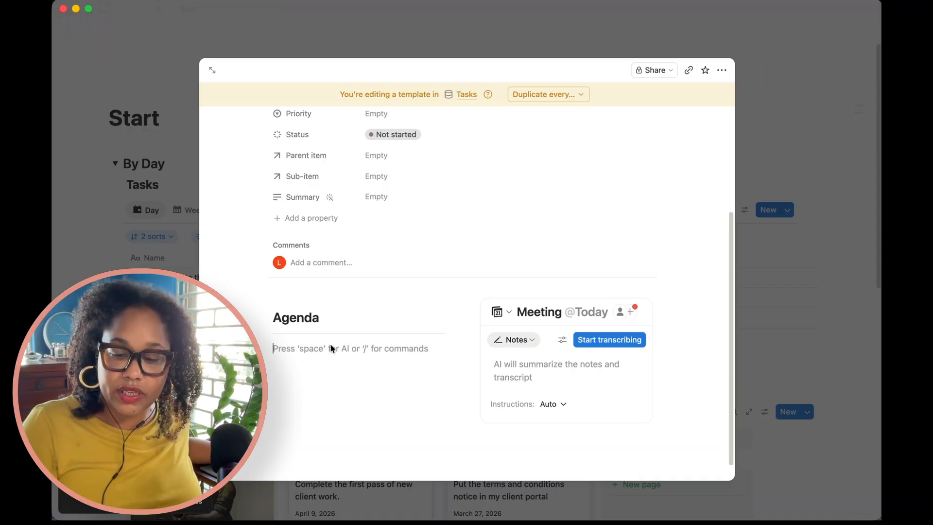
key("Return")
key("Return")
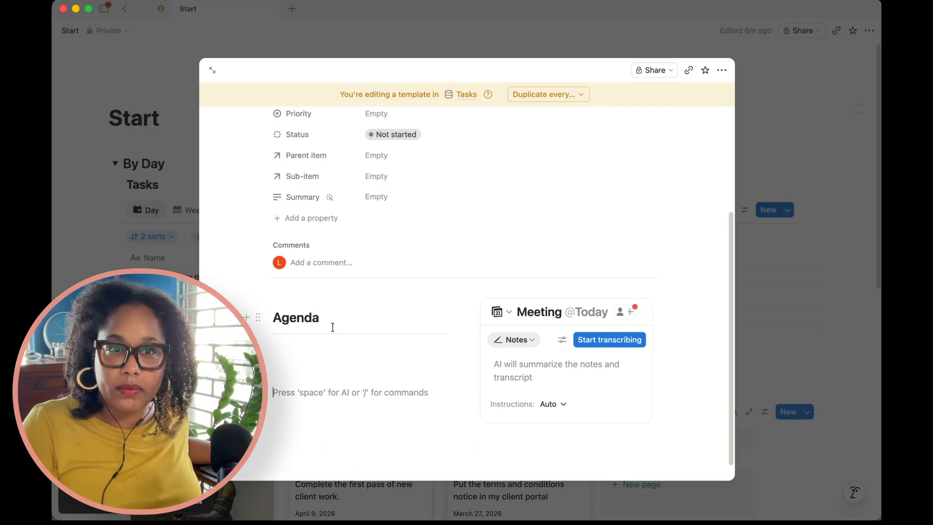
Add a Heading 2 "Questionnaire" below the Agenda section and put a divider beneath it.
type("/h2")
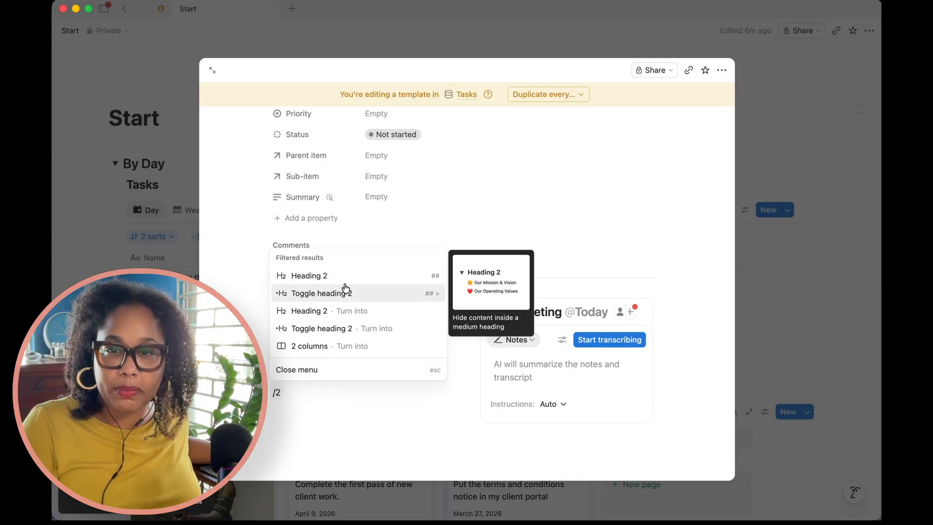
left_click(345, 279)
type("Q")
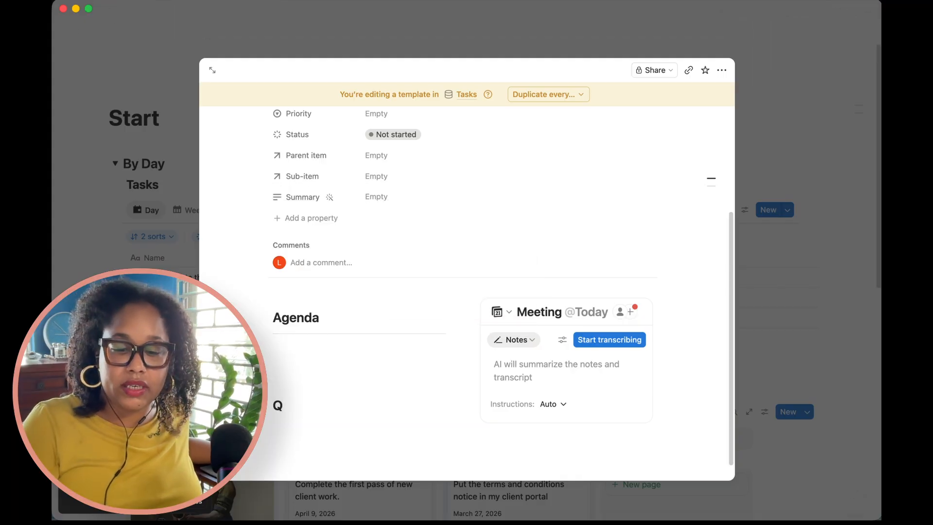
type("ur")
mouse_move(711, 185)
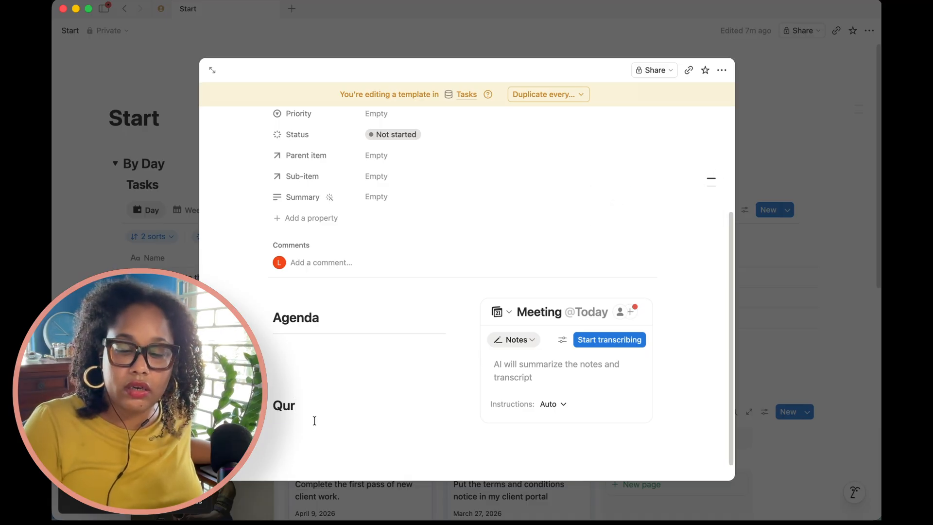
key("BackSpace")
type("estion")
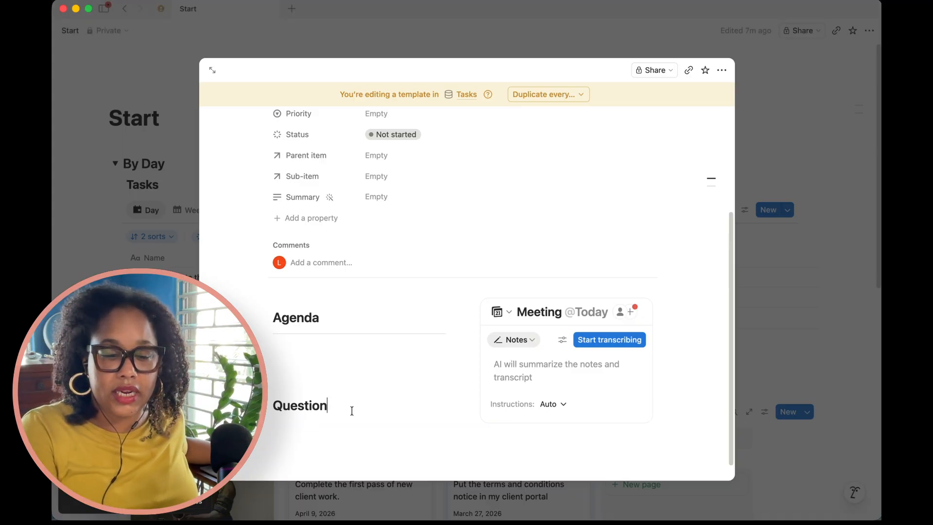
type("naire")
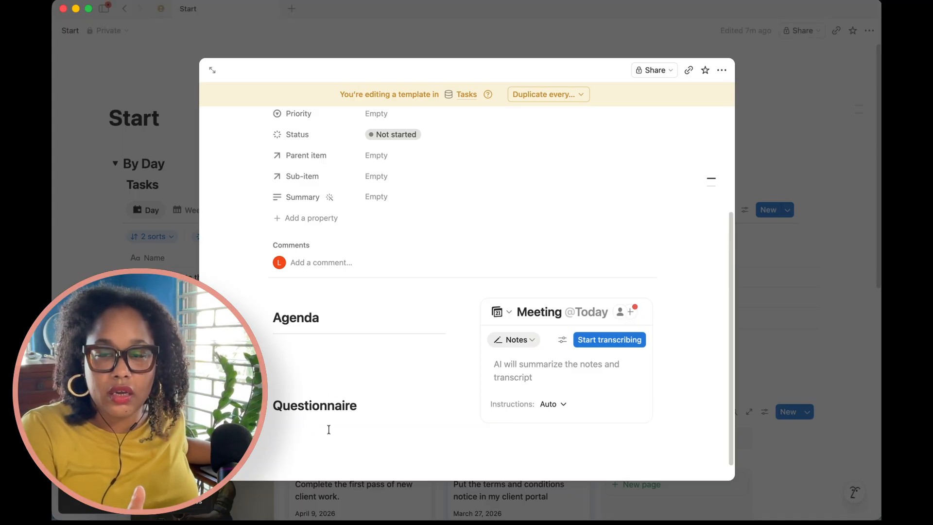
key("Return")
type("---")
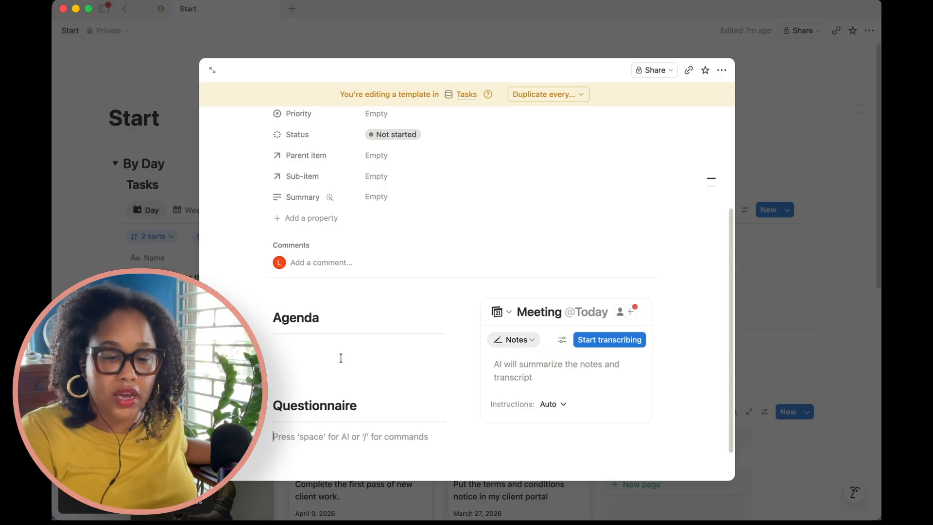
Start a bulleted list under the Agenda heading with the item "Assess the space".
left_click(371, 358)
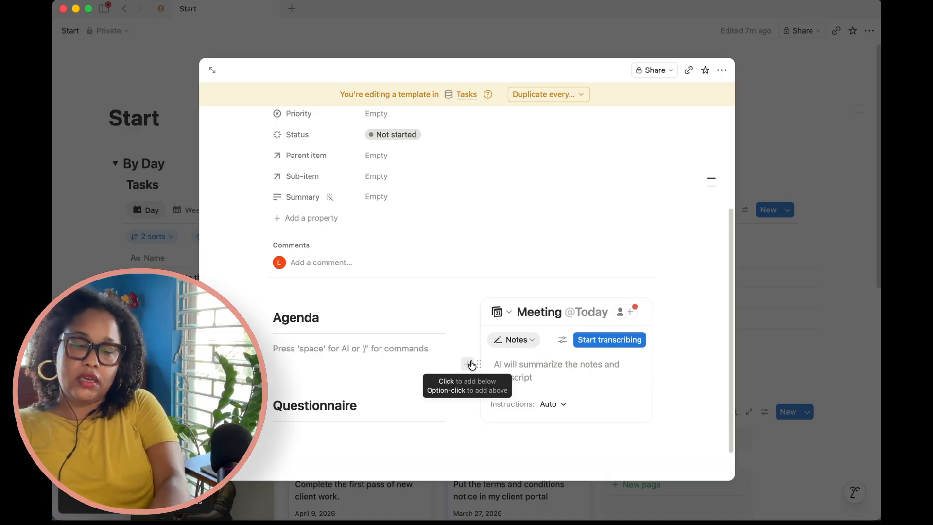
type("- ")
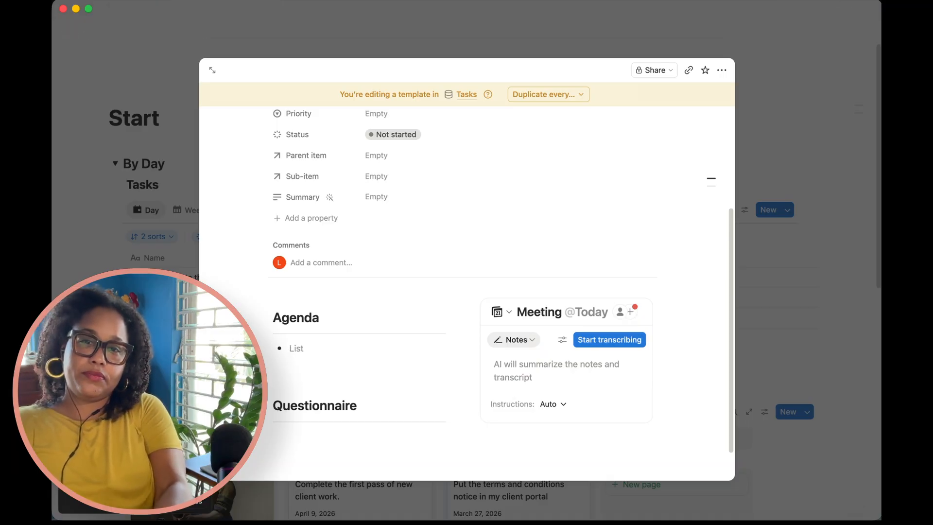
type("Asse")
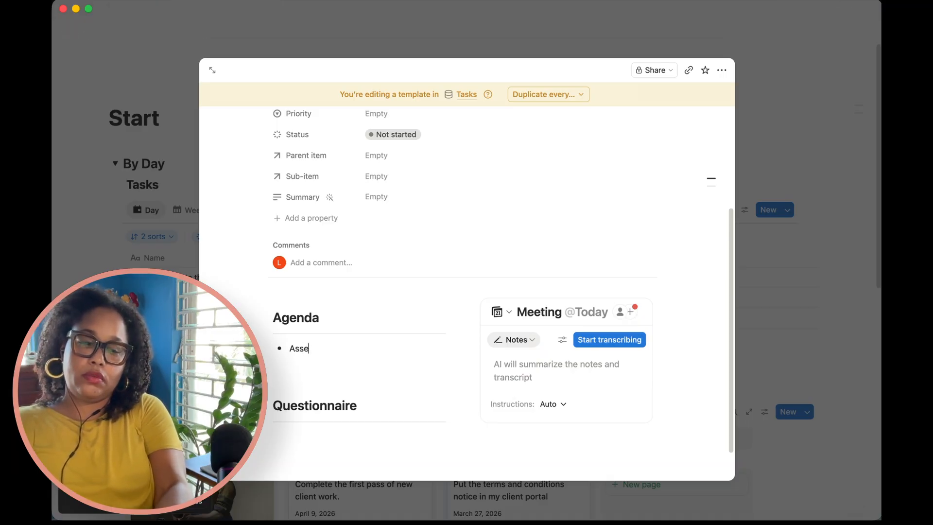
type("ss thesm")
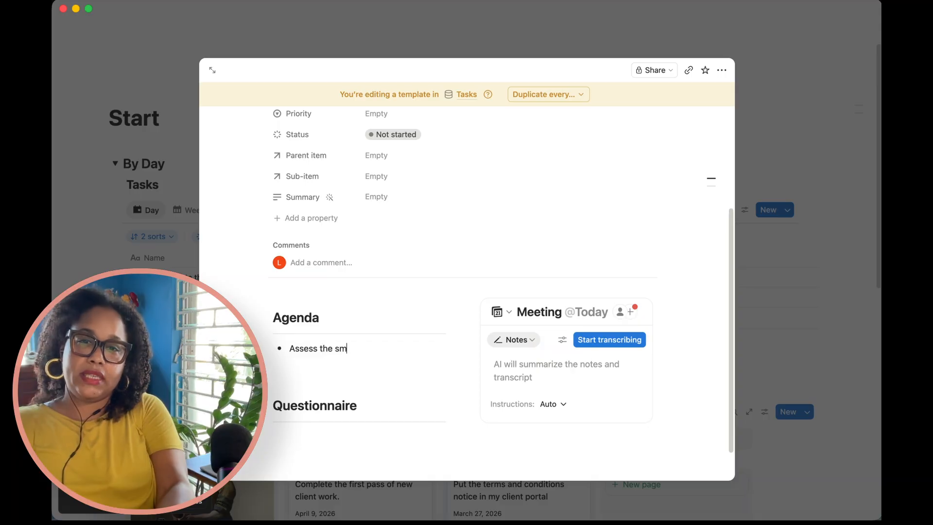
key("BackSpace")
key("BackSpace")
type("cop")
key("BackSpace")
key("BackSpace")
key("BackSpace")
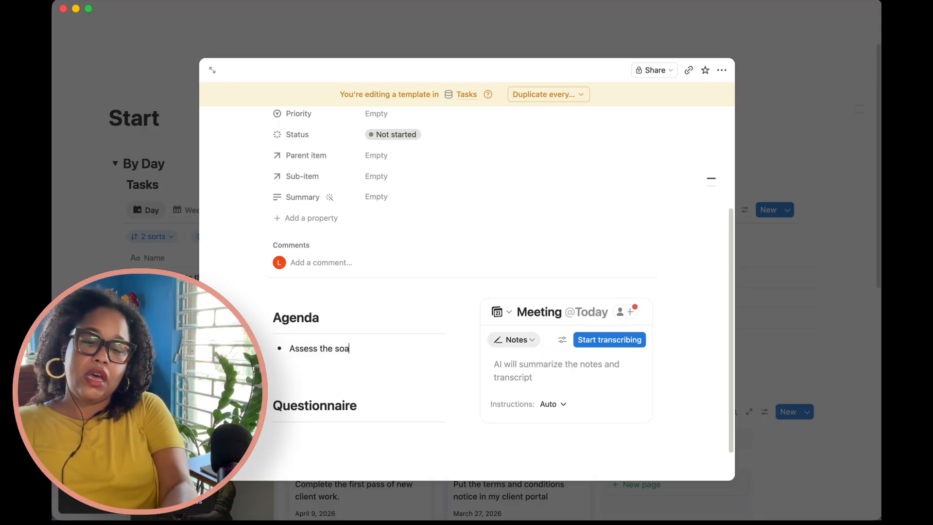
type("p;")
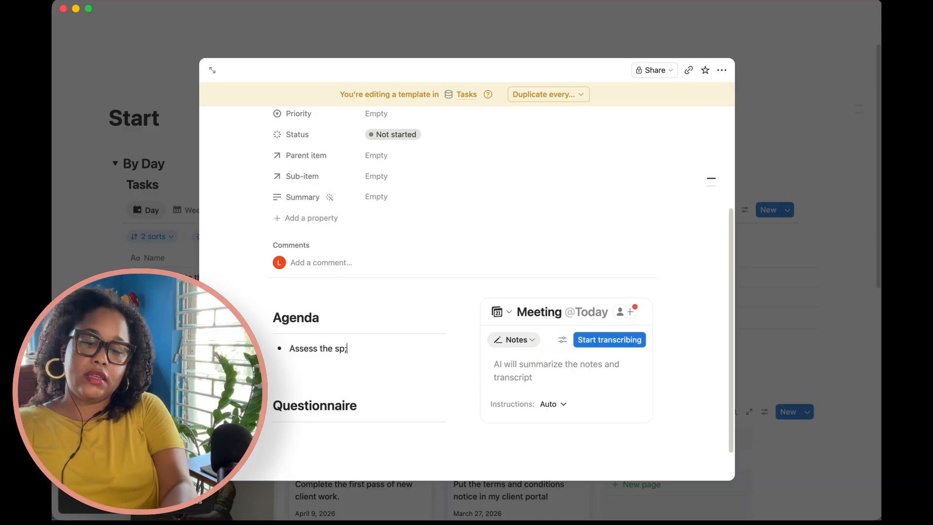
key("BackSpace")
type("ace")
key("Return")
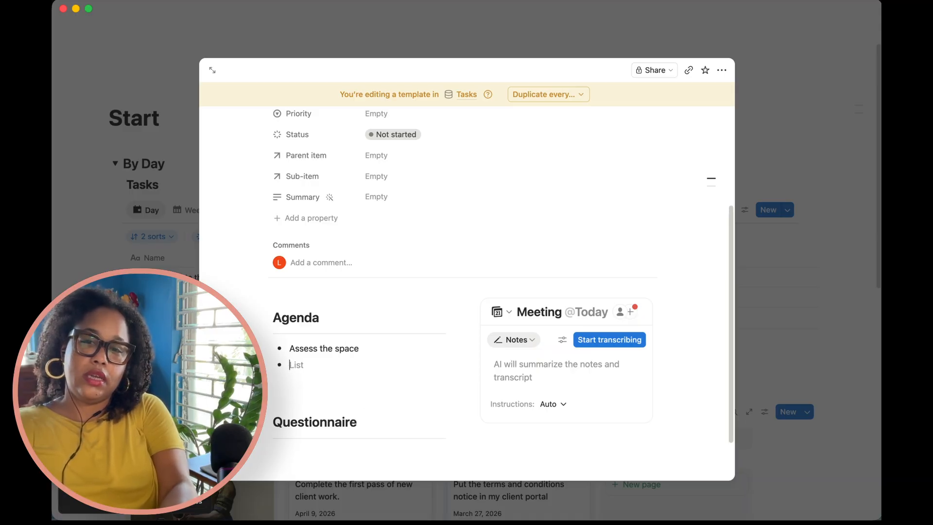
Add the bullets "Assess the project", "Clarify the process" and "Collect data" to the Agenda list.
type("Assess the proce")
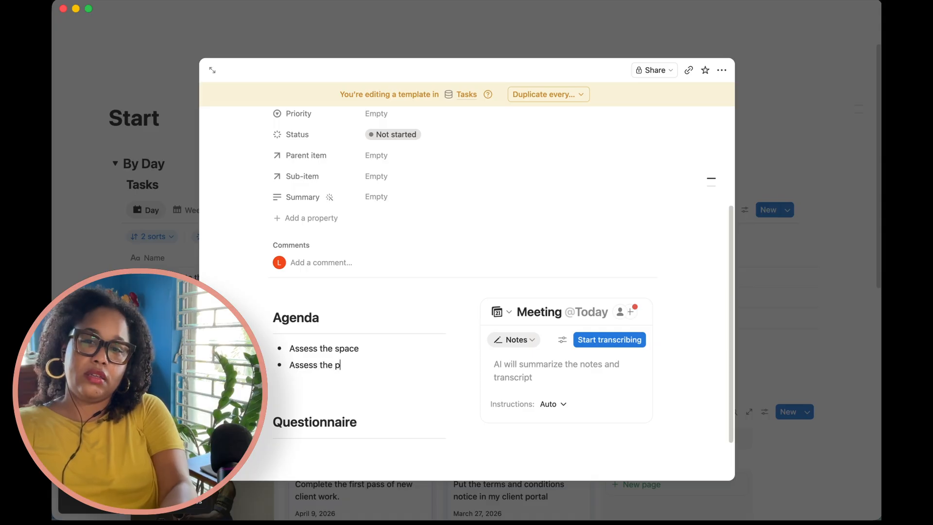
key("BackSpace")
key("BackSpace")
type("jet")
key("BackSpace")
key("BackSpace")
type("ect")
key("Return")
type("Cal")
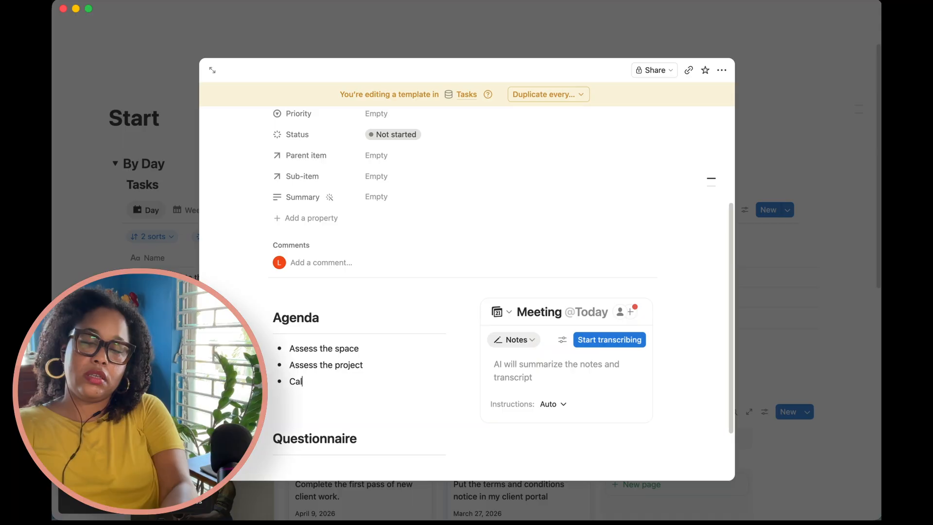
type("f")
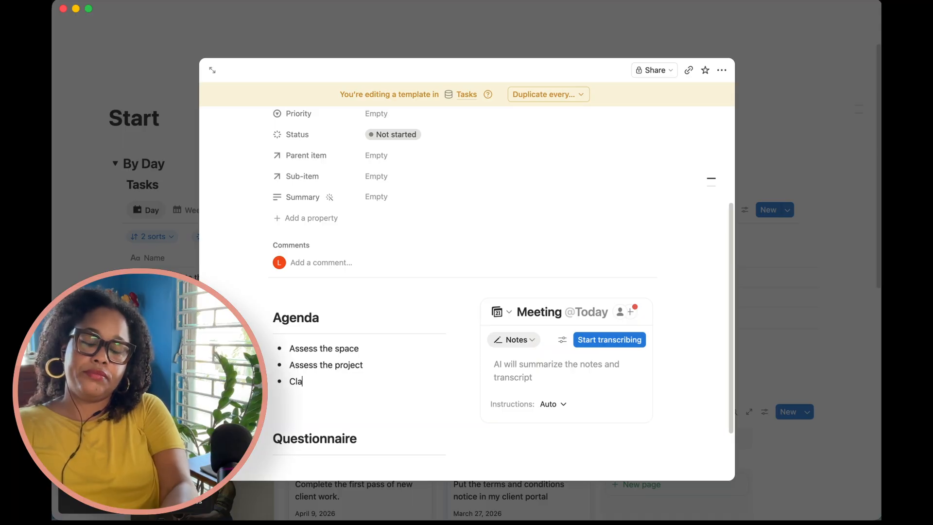
type("rify the process")
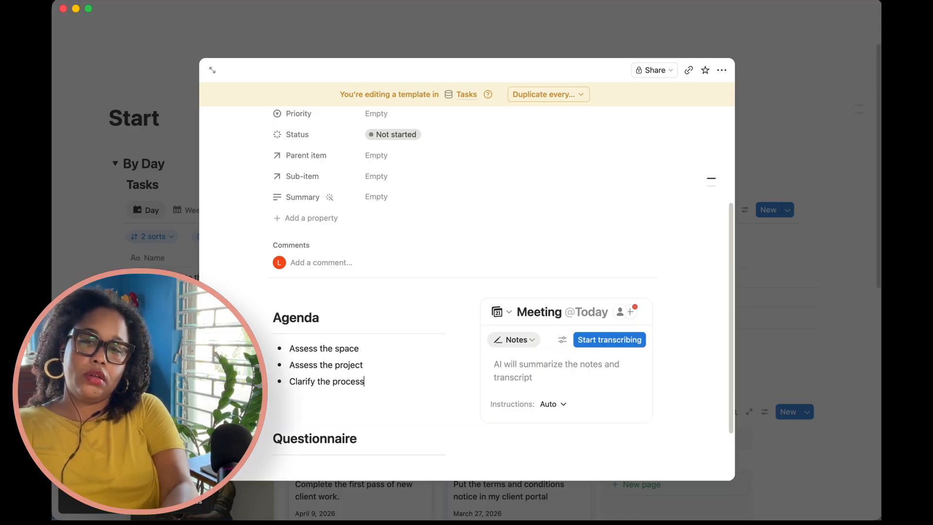
key("Return")
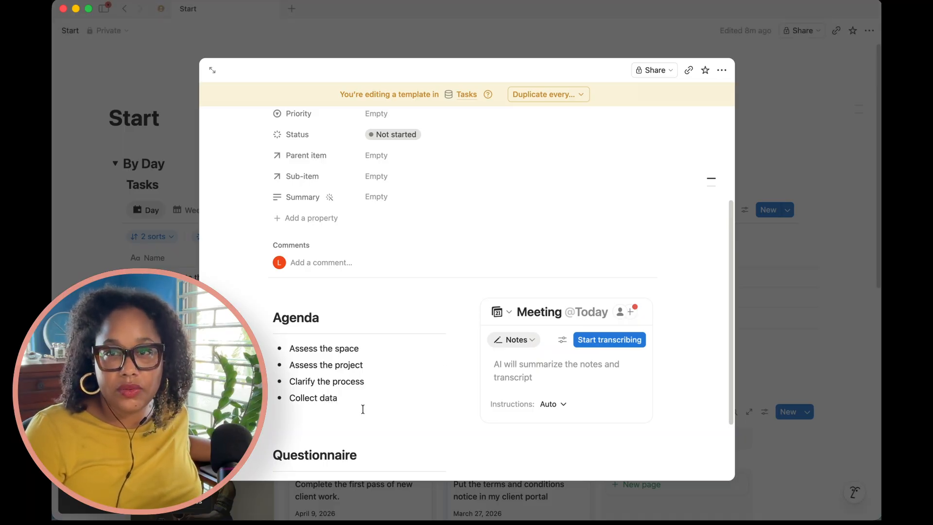
Copy all four Agenda bullets, from "Assess the space" to "Collect data".
left_click(342, 398)
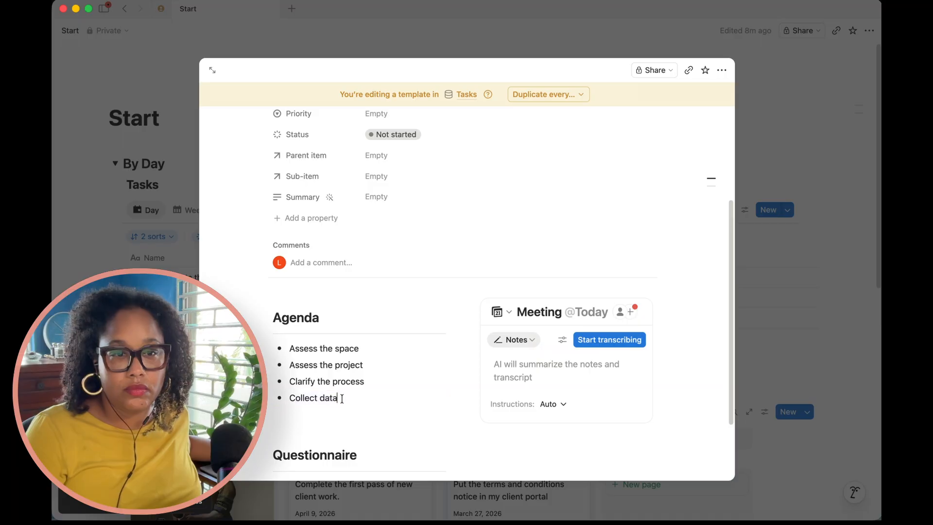
left_click_drag(342, 398, 289, 348)
key("super+c")
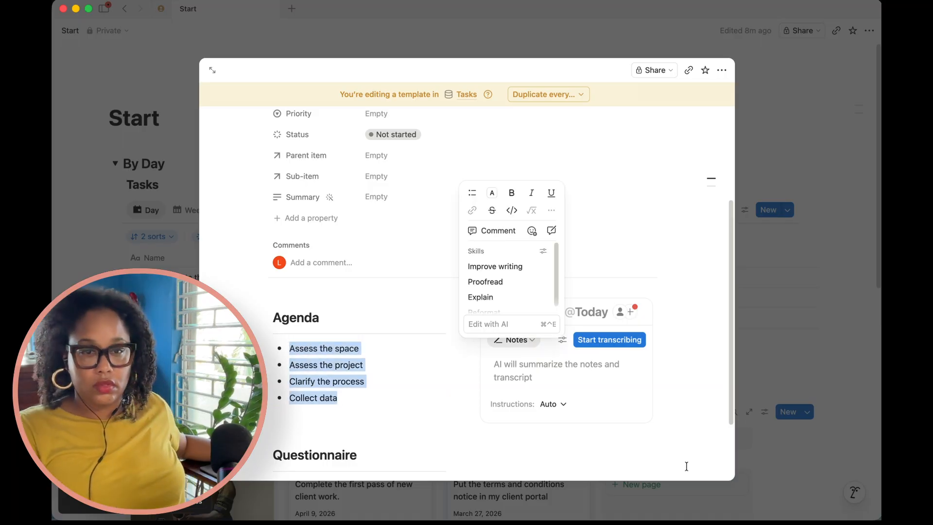
Open the template as a full page and paste the copied agenda items into a new Notion AI chat.
left_click(213, 71)
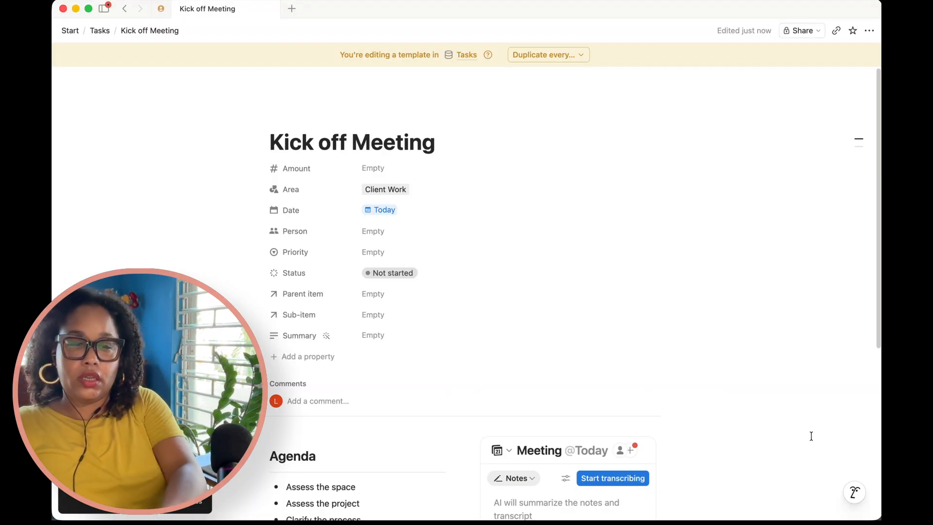
left_click(862, 502)
key("super+v")
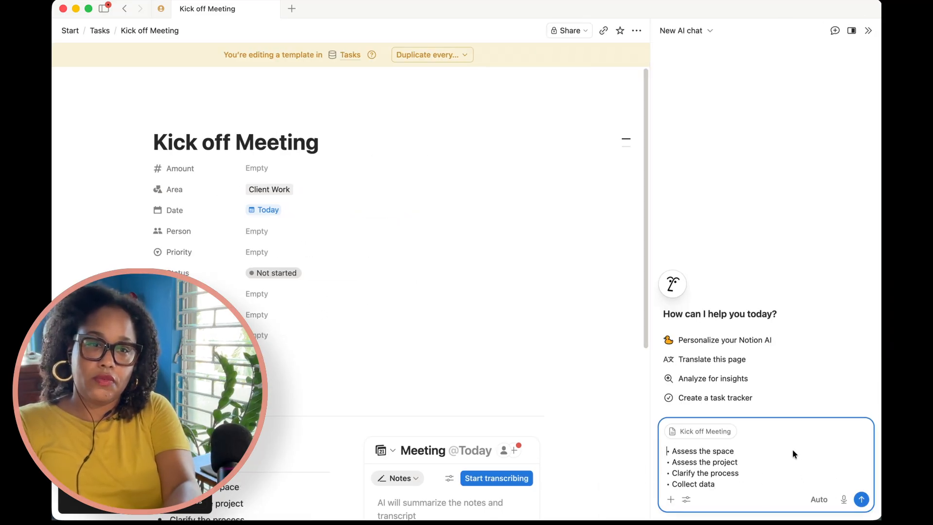
Ask the AI to "generate a set of questions for a kick off call meeting questionnaire bank dedicated to" the four pasted agenda items.
type("generate a ")
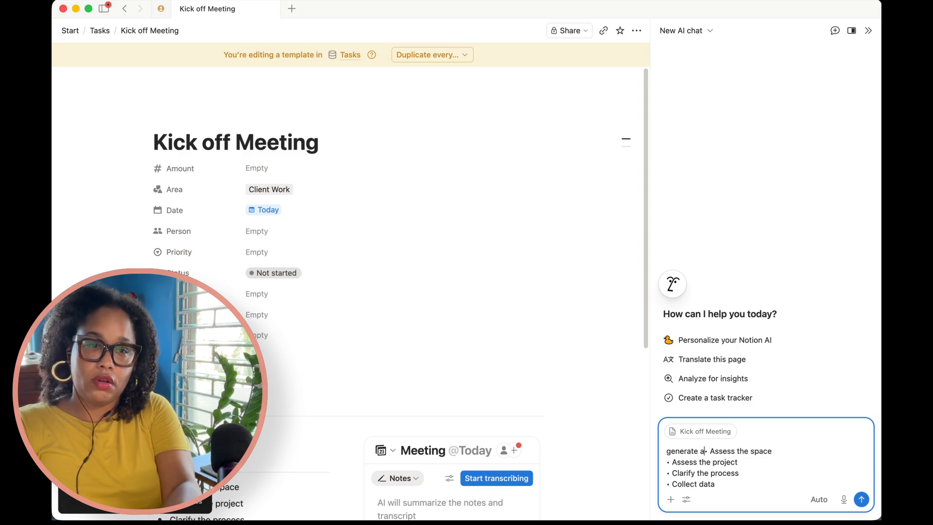
type("set of questions f")
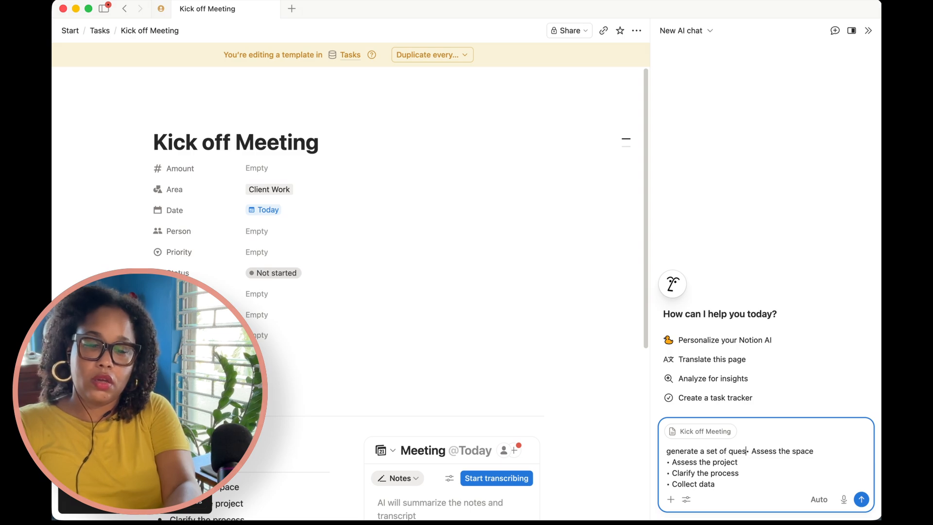
type("or a kick of")
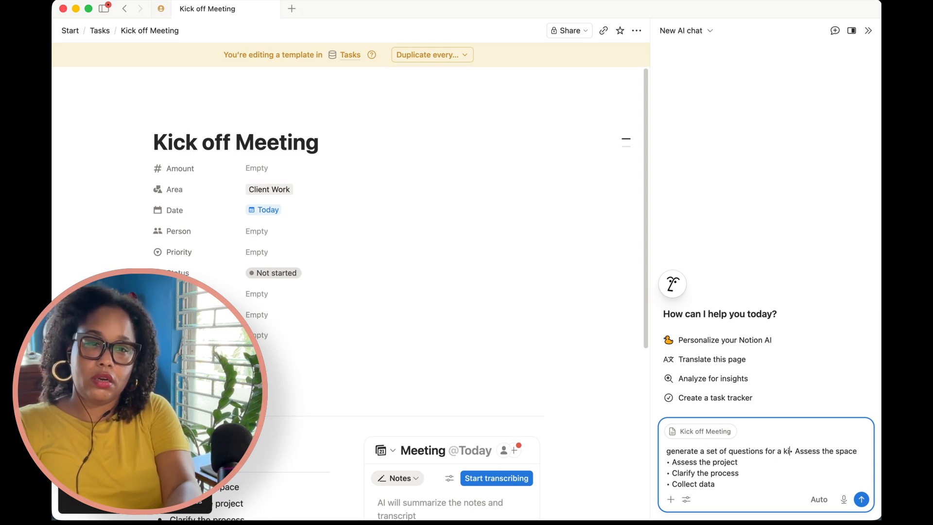
type("f call mee")
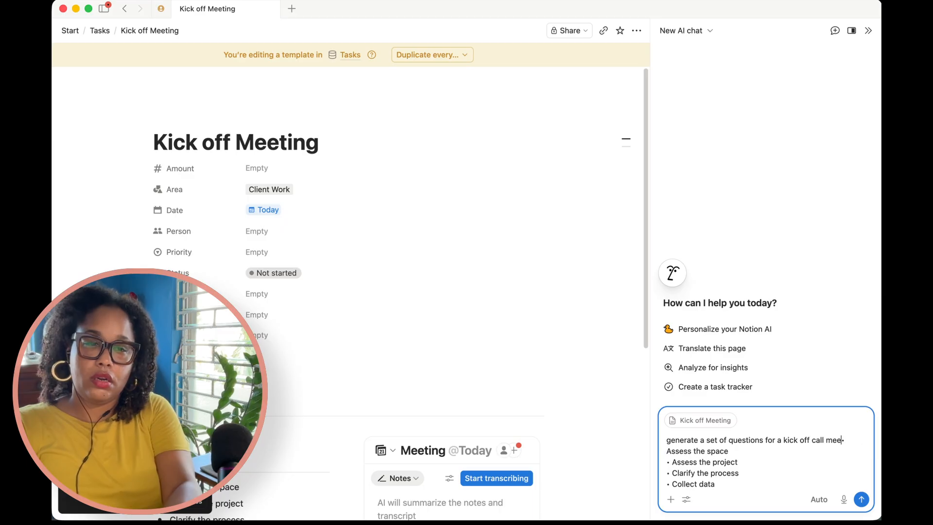
type("ting qu")
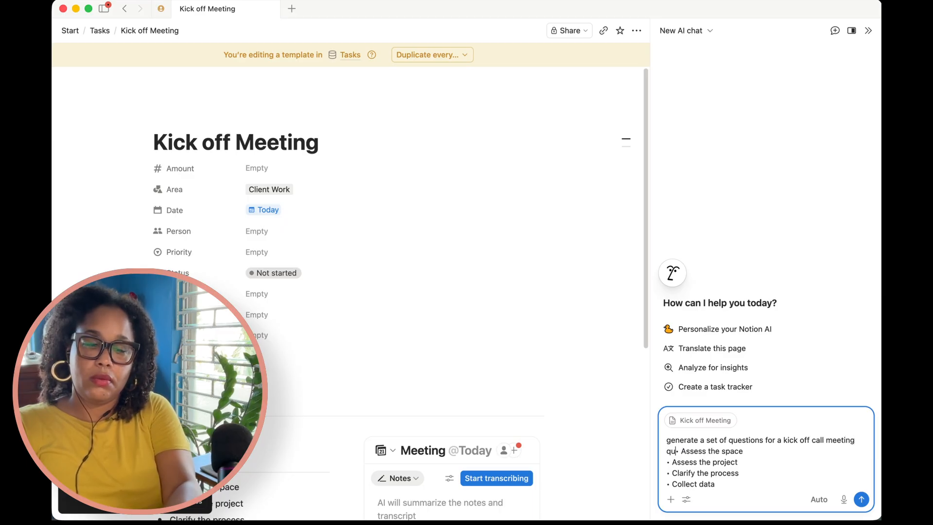
type("estionn")
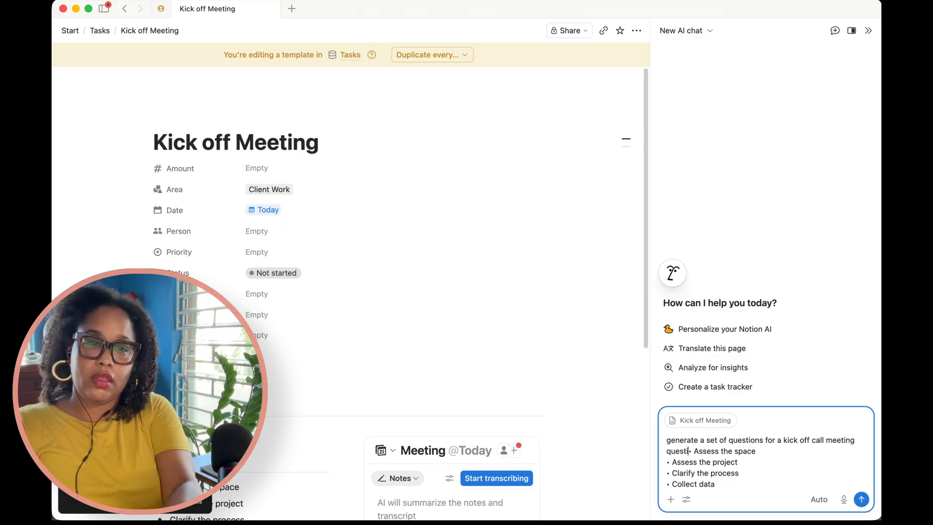
type("ai")
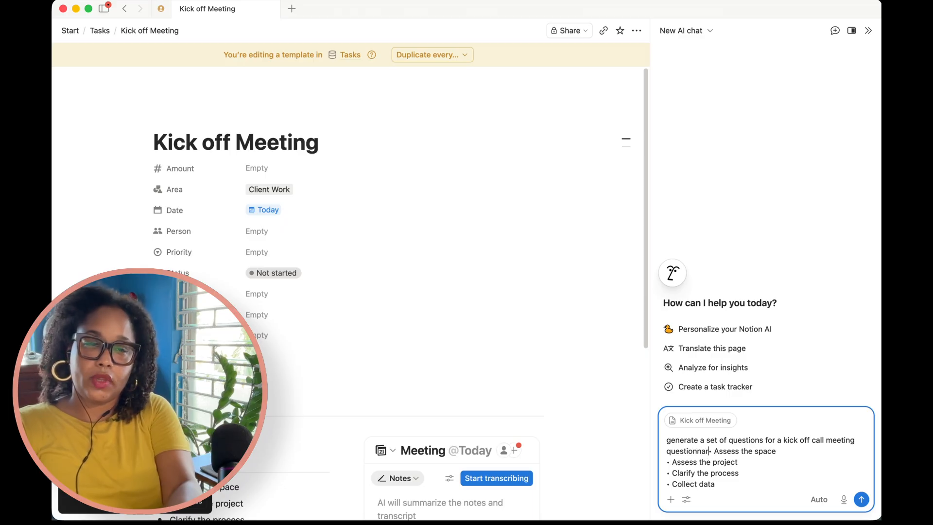
type("re bank for")
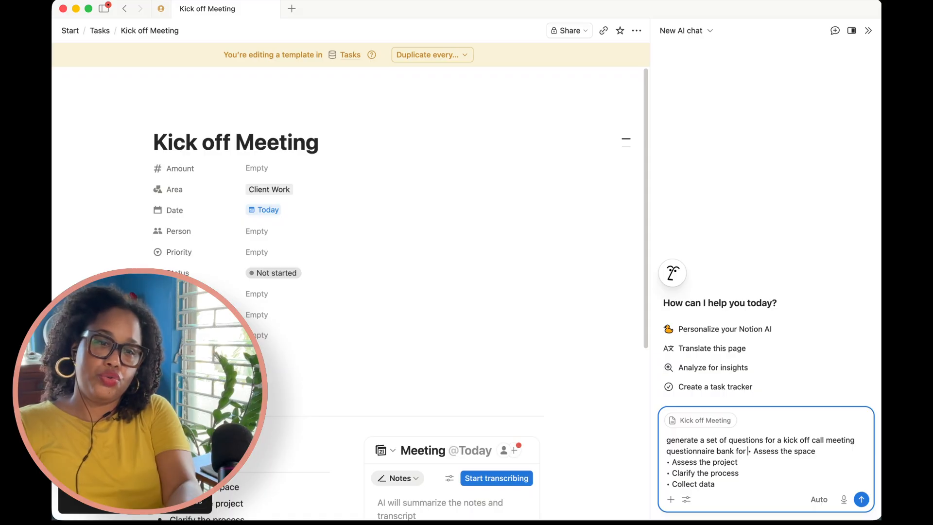
key("BackSpace")
key("BackSpace")
key("BackSpace")
key("BackSpace")
type("dedicate")
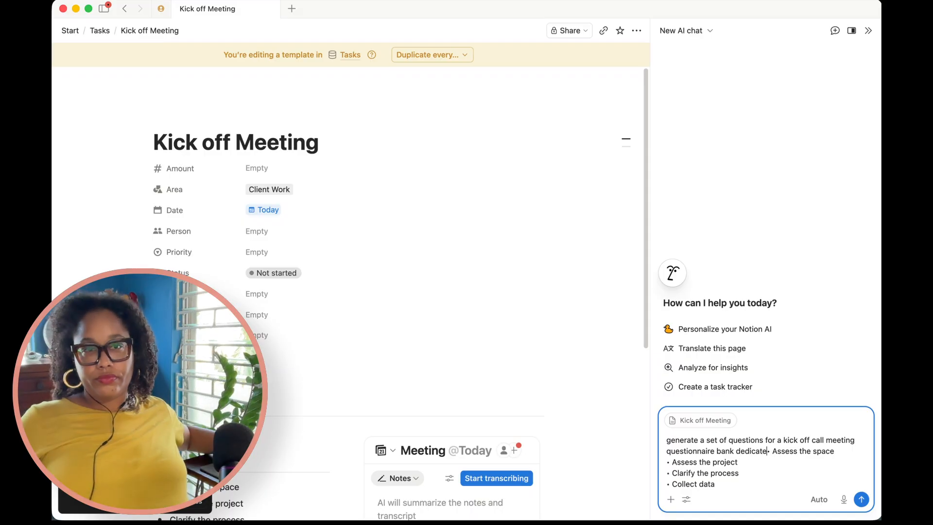
type("d to")
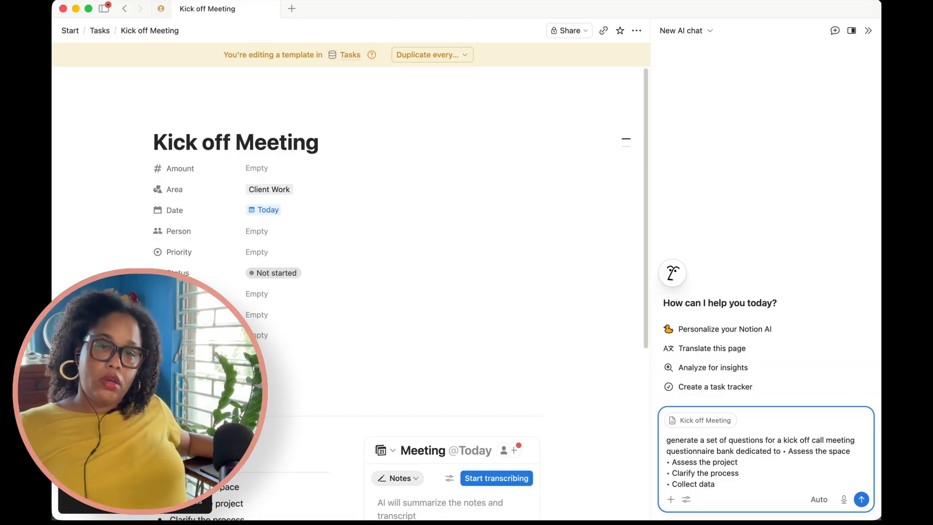
key("Return")
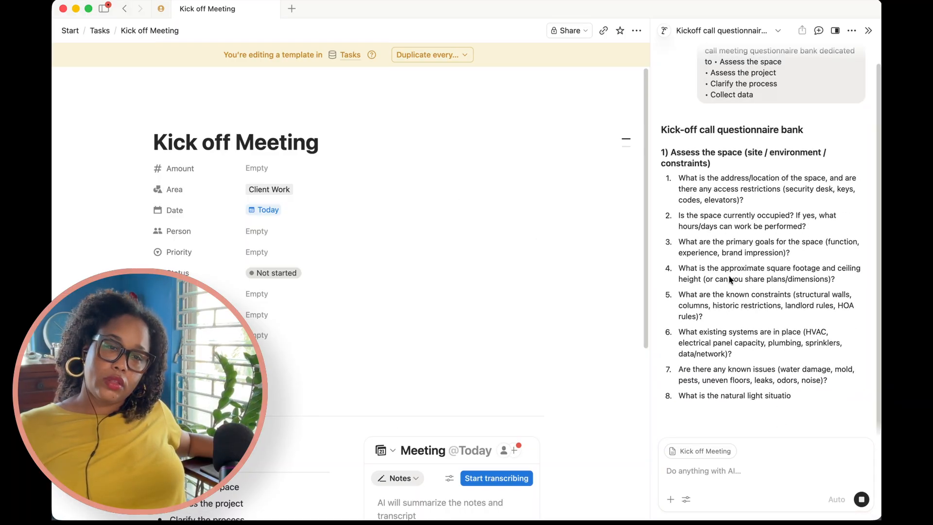
Review the generated kick-off questionnaire bank and insert it into the template page.
scroll(630, 305, "down", 10)
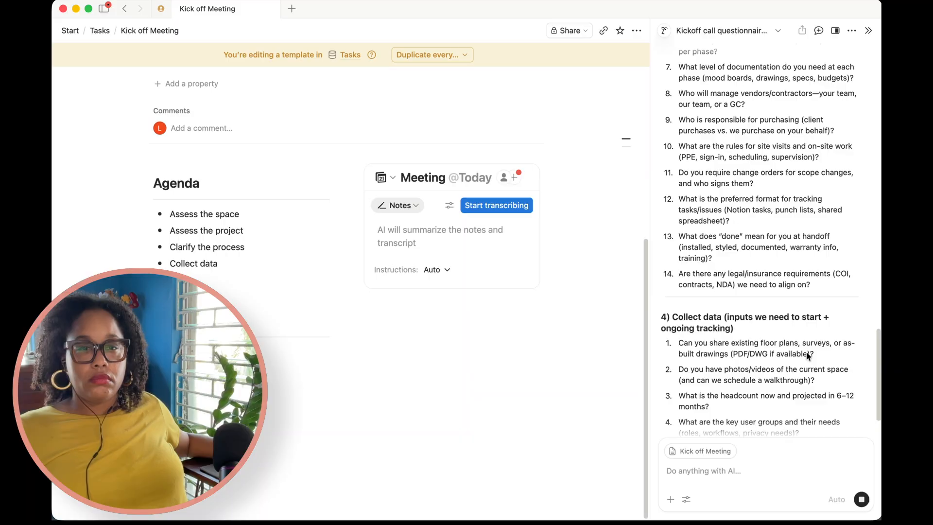
scroll(807, 352, "up", 15)
scroll(797, 354, "down", 13)
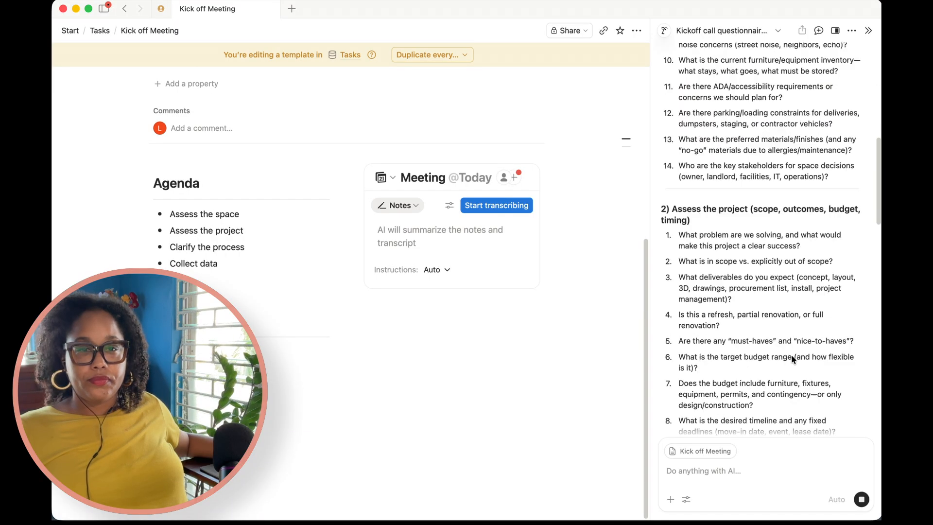
scroll(807, 367, "down", 7)
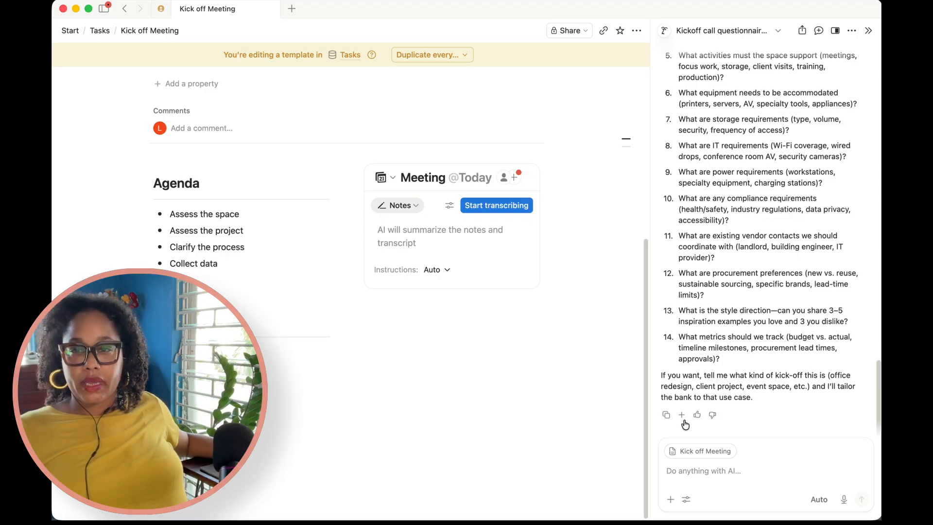
left_click(682, 415)
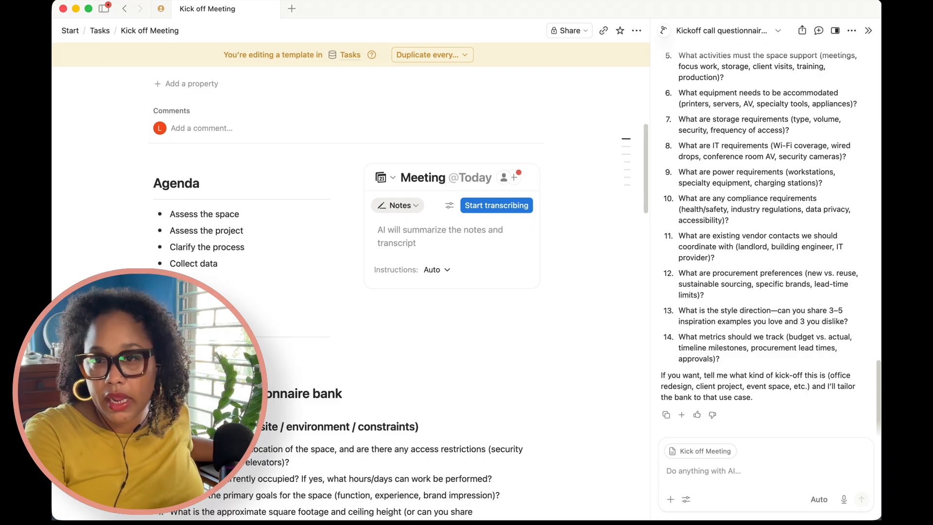
Delete the inserted "Kick-off call questionnaire bank" heading and the empty line above the first question section.
left_click(145, 394)
key("Delete")
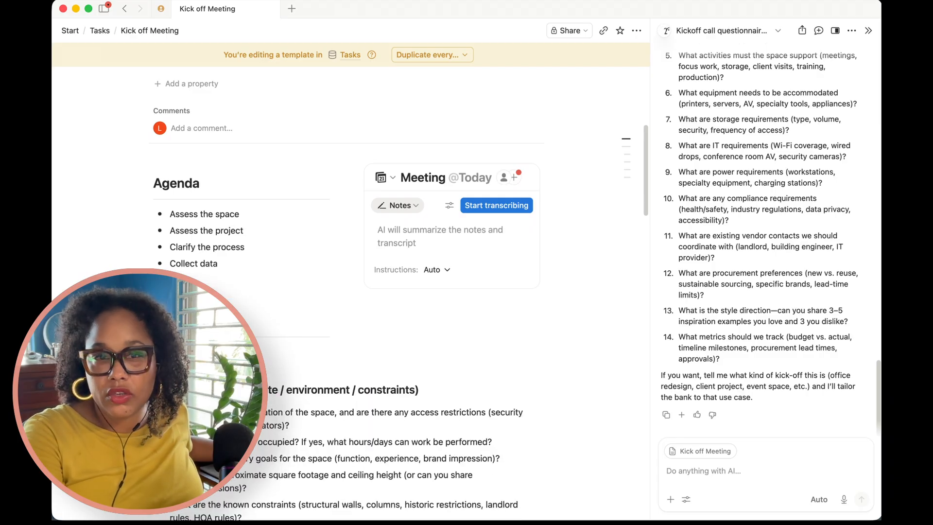
left_click(194, 352)
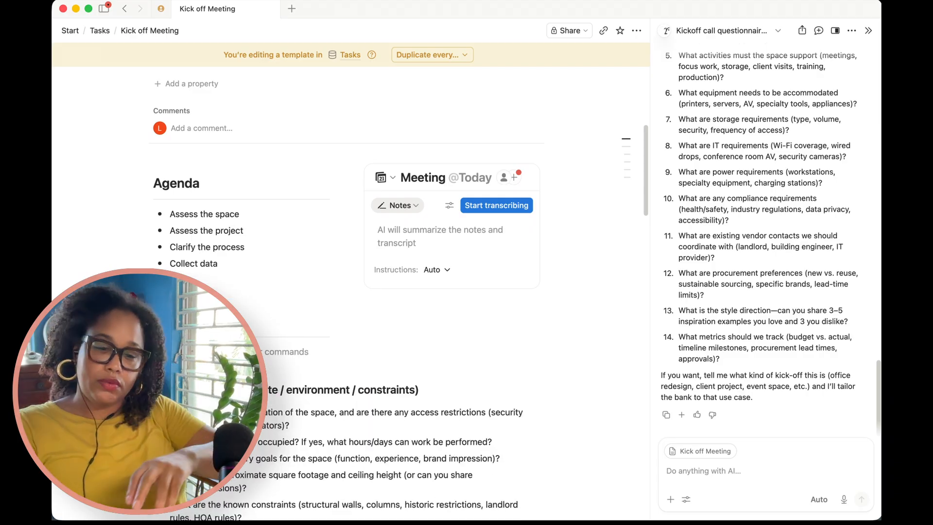
key("BackSpace")
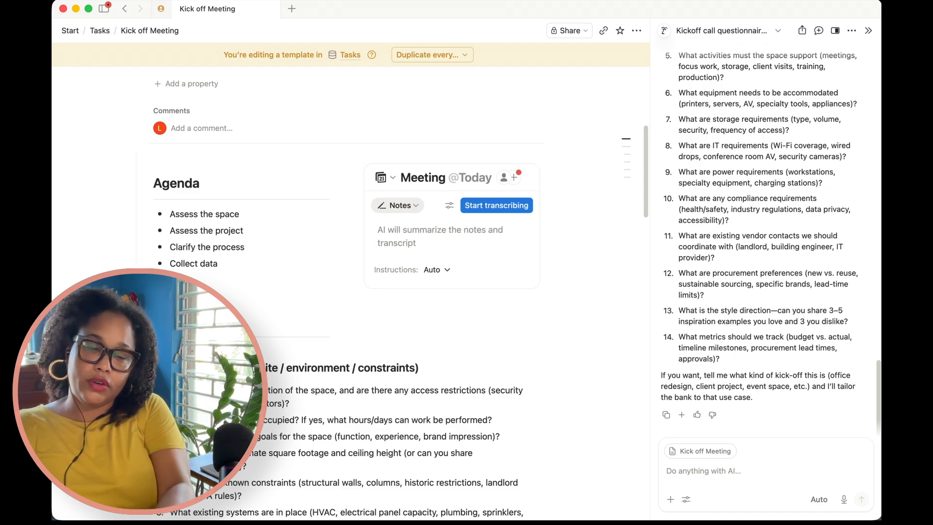
Ask the AI to "generate a checklist for an interior designer's project kick off call using these goals".
left_click(742, 470)
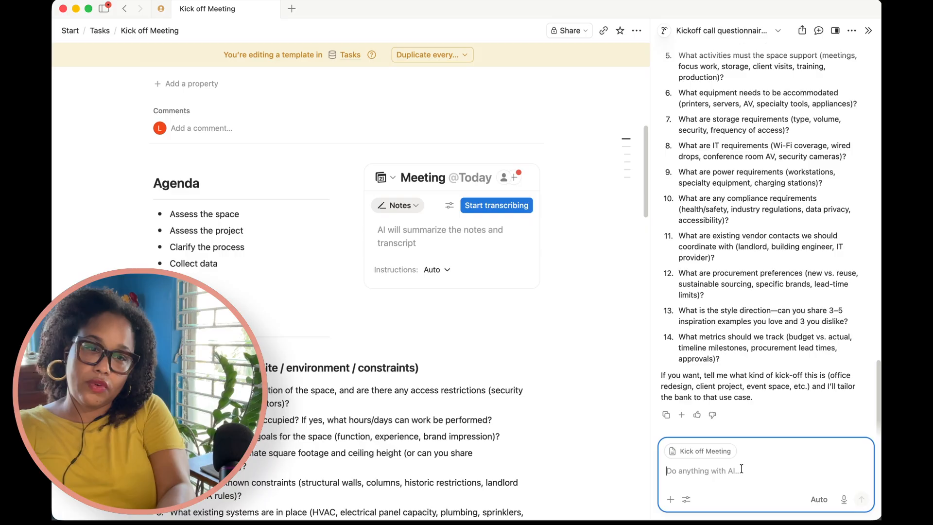
type("generate a check")
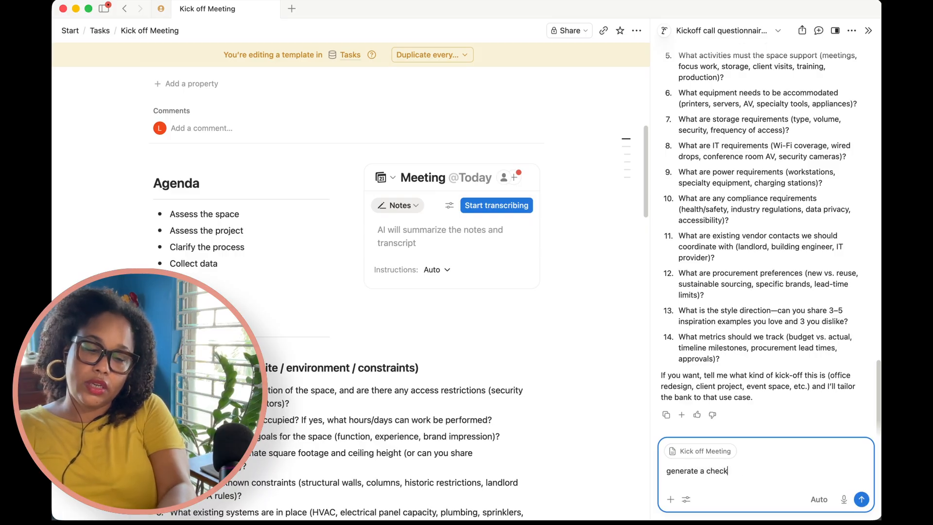
type("list for an interior designer’s project kick o")
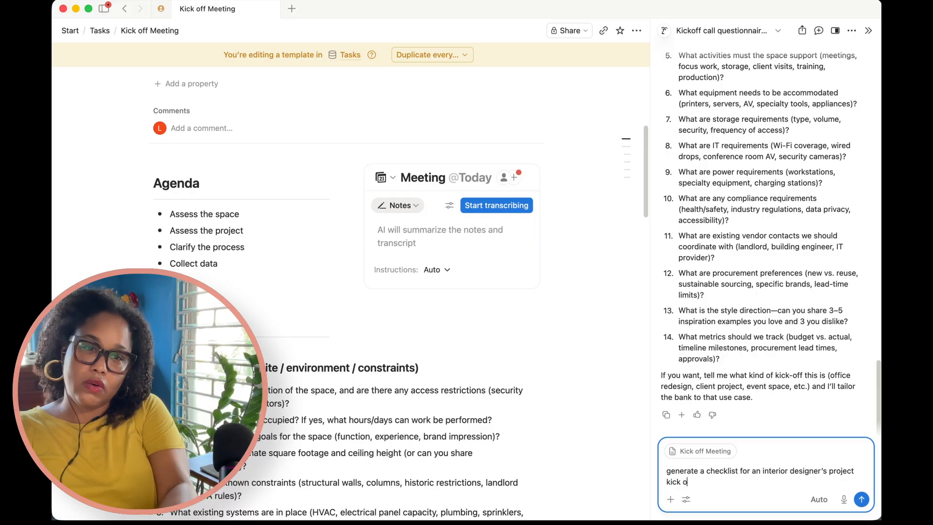
type("call using ")
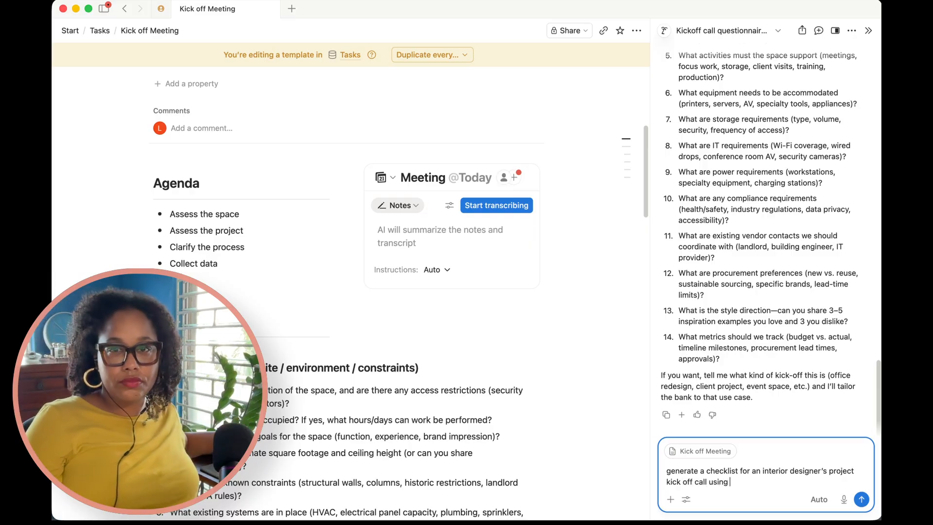
type("these goals")
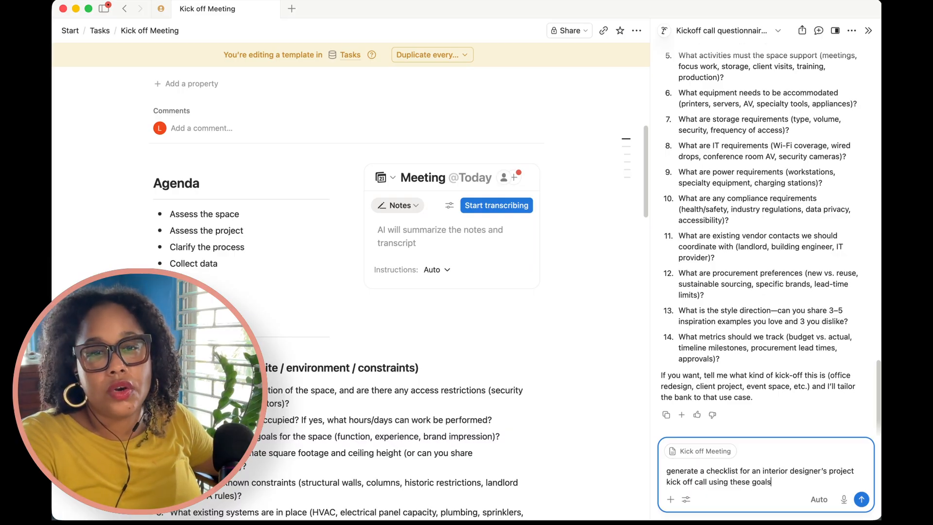
key("Return")
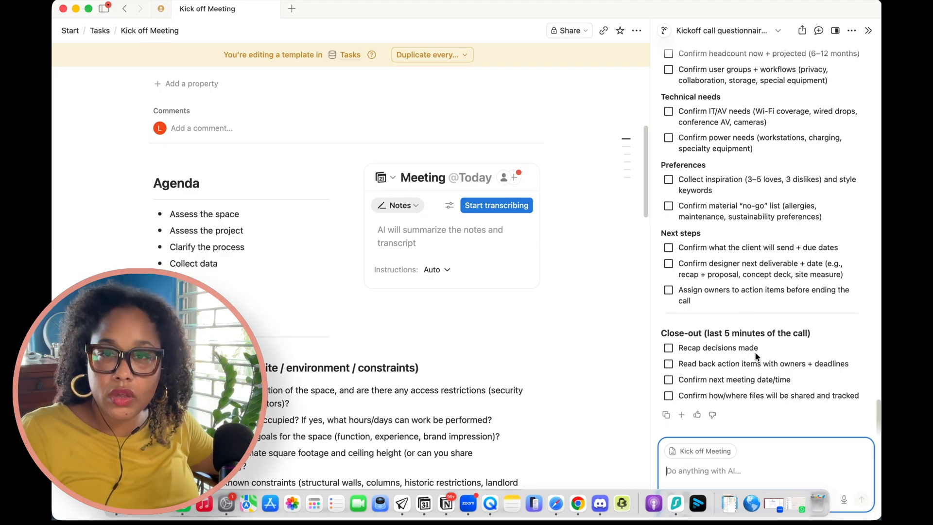
Try copying the AI-generated kick-off checklist and pasting it below the Agenda bullets.
left_click(672, 416)
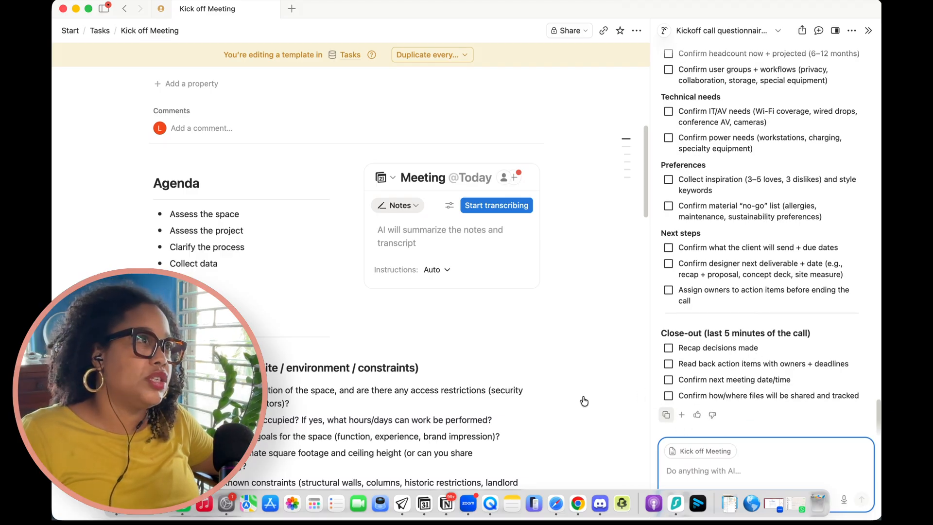
left_click(187, 285)
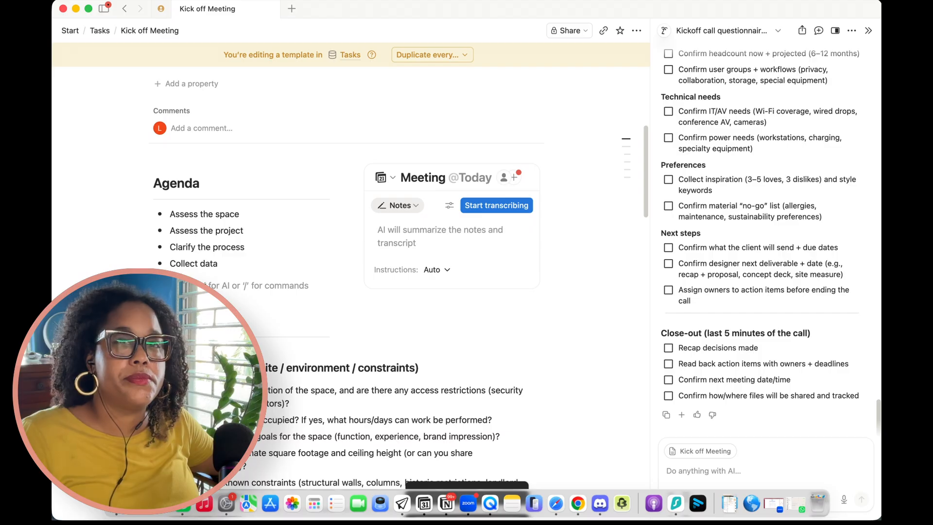
key("super+v")
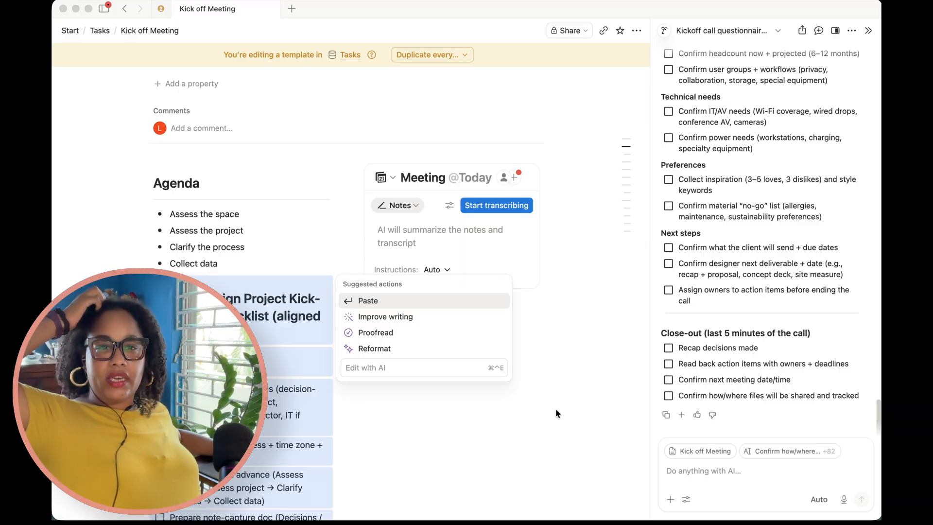
left_click(409, 301)
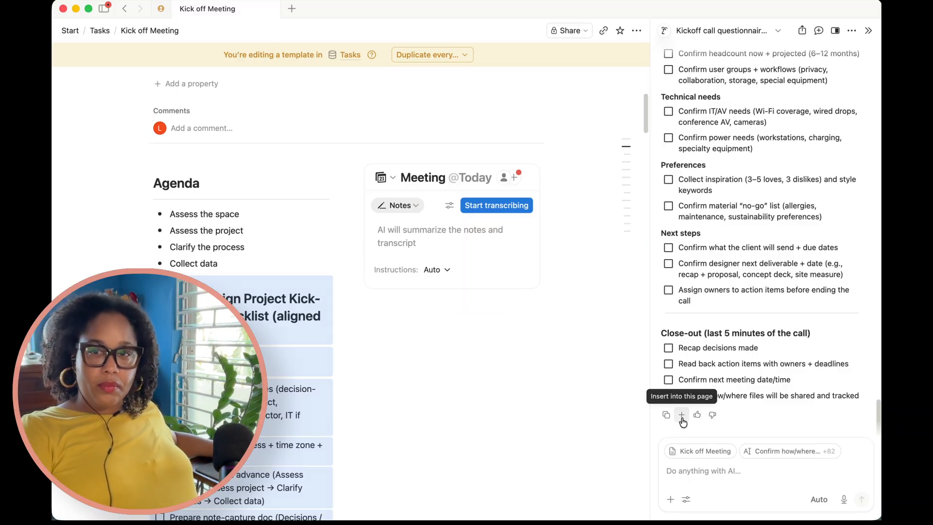
Undo the checklist paste below the Agenda bullets.
left_click(260, 289)
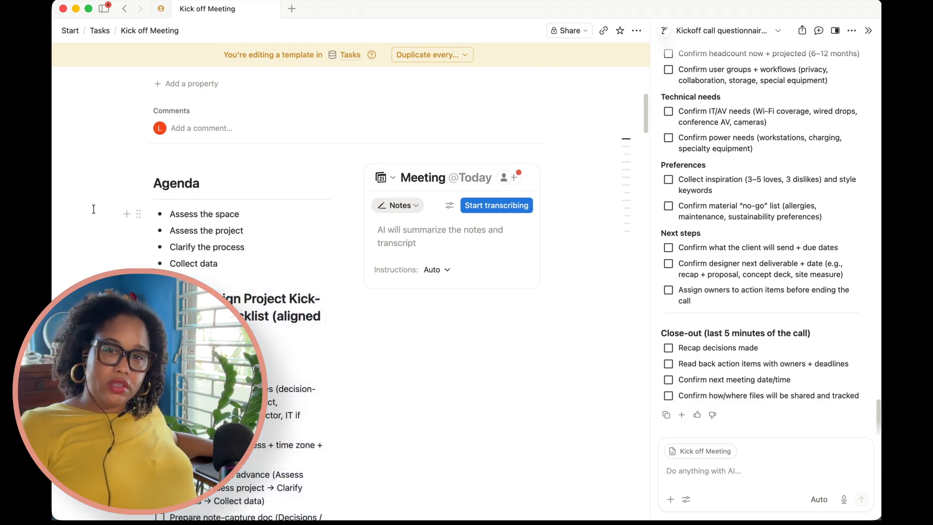
left_click_drag(92, 207, 98, 251)
left_click_drag(105, 282, 288, 434)
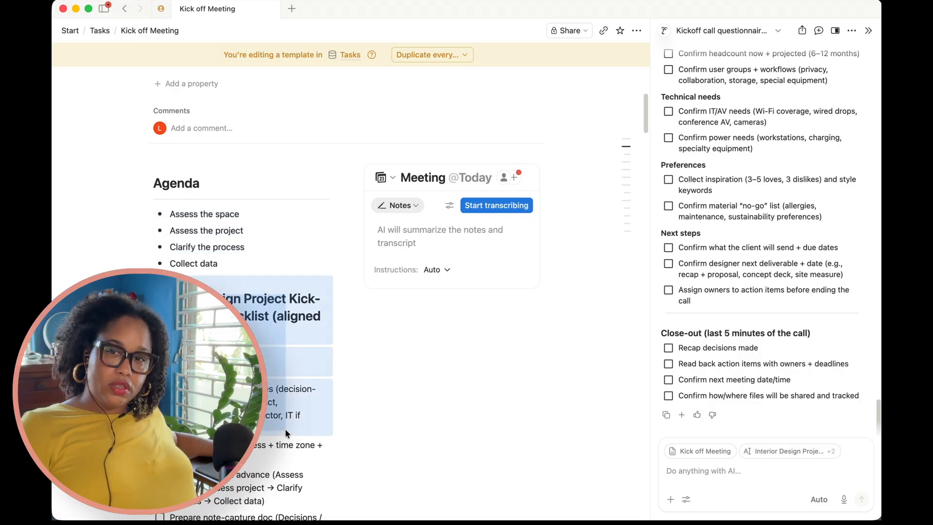
key("super+z")
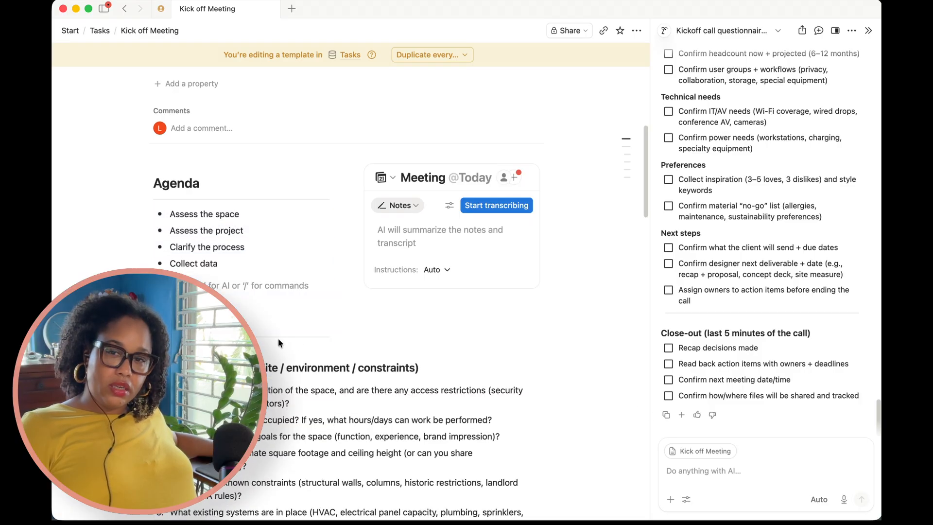
Select all the inserted question sections and move them into the Agenda column, directly under the Questionnaire heading.
left_click_drag(105, 287, 243, 394)
left_click(104, 291)
left_click_drag(105, 291, 357, 494)
scroll(286, 395, "up", 15)
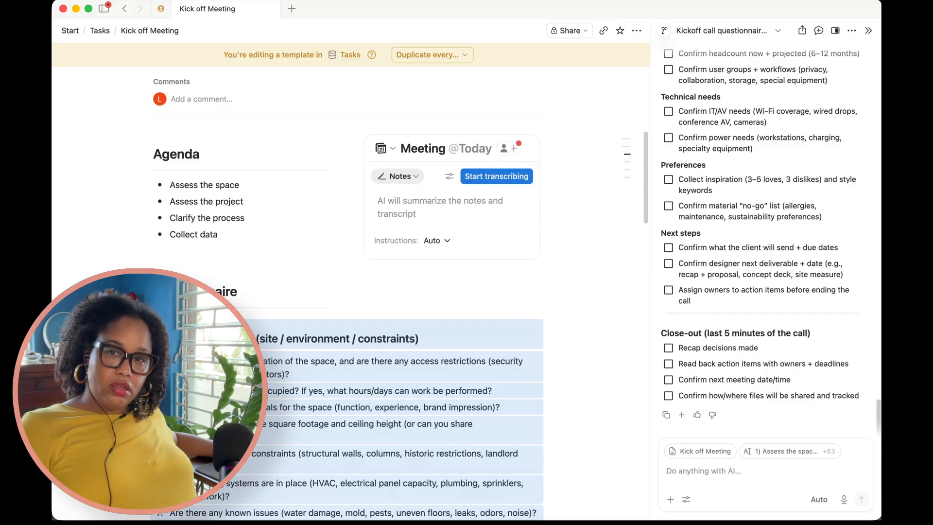
left_click_drag(145, 338, 166, 311)
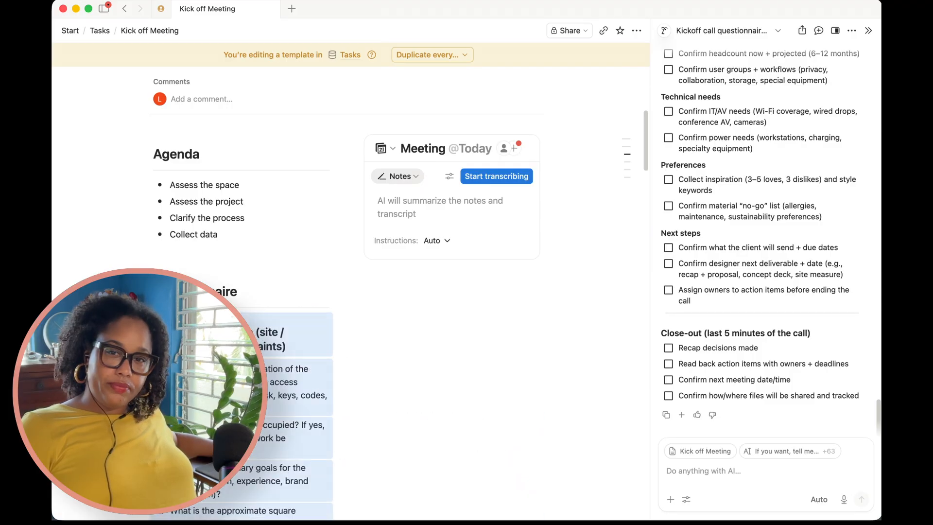
Move the Questionnaire heading and all its question sections directly beneath the Meeting notes block in the other column.
left_click_drag(83, 292, 262, 506)
scroll(252, 485, "up", 20)
scroll(252, 485, "up", 18)
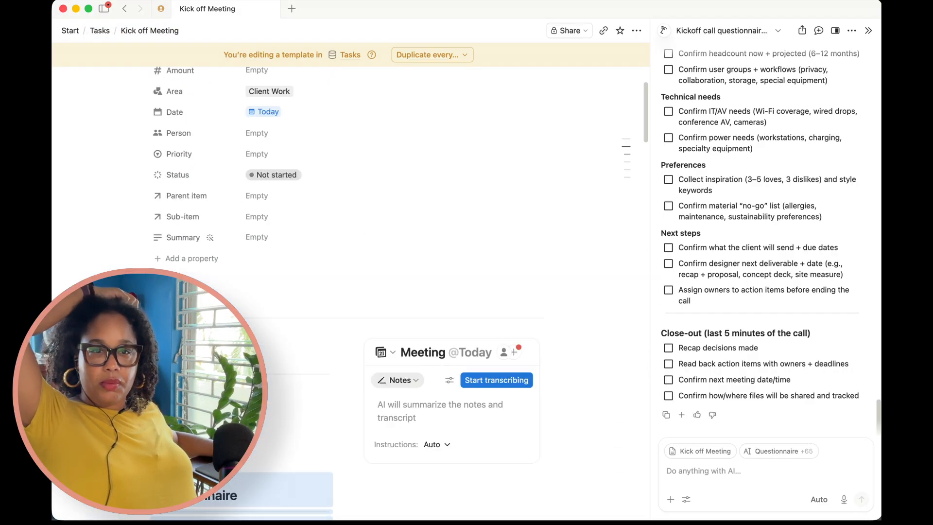
scroll(252, 485, "down", 3)
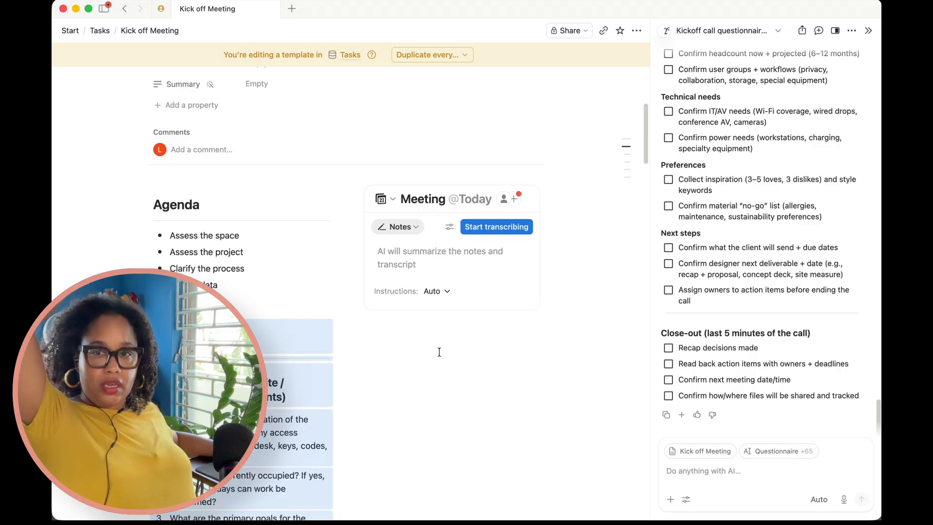
left_click_drag(439, 352, 351, 350)
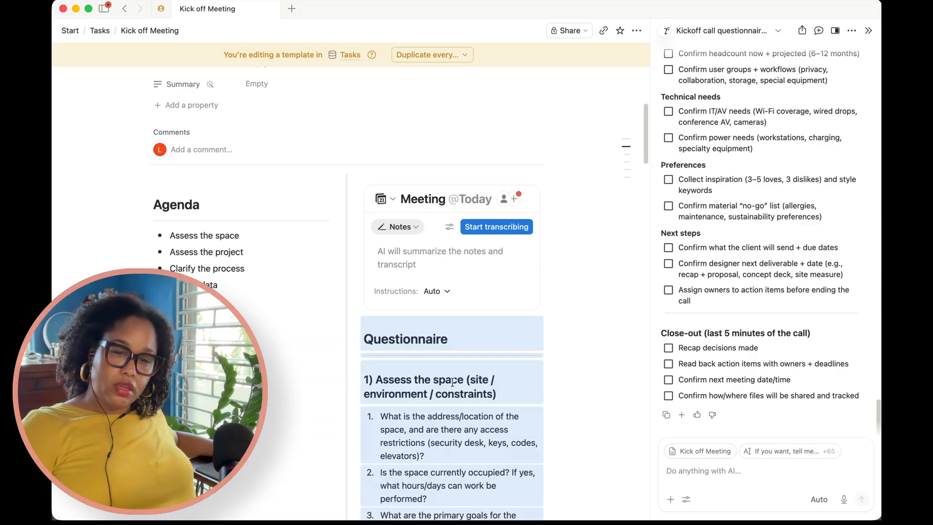
Copy the AI-generated kick-off checklist, paste it below the Agenda bullets, and remove the parenthetical ending from its title.
left_click(665, 415)
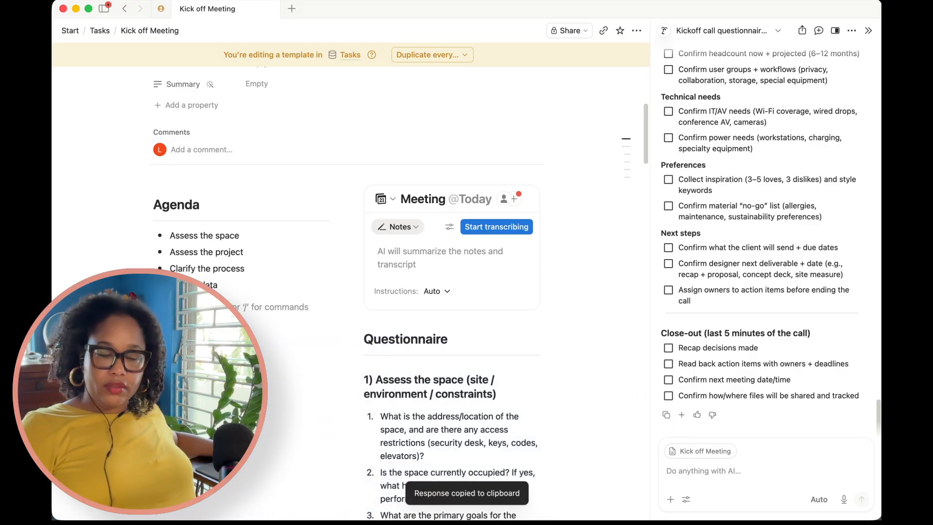
key("super+v")
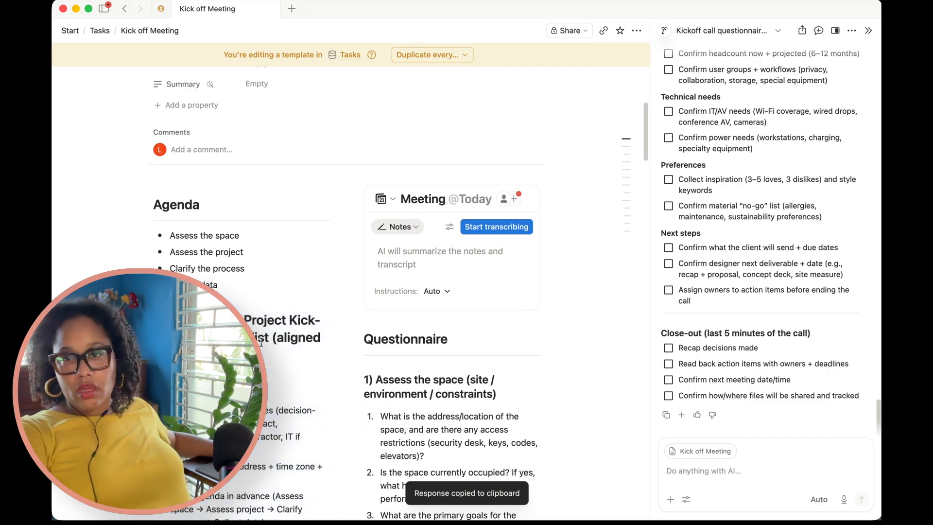
left_click_drag(266, 348, 273, 338)
key("BackSpace")
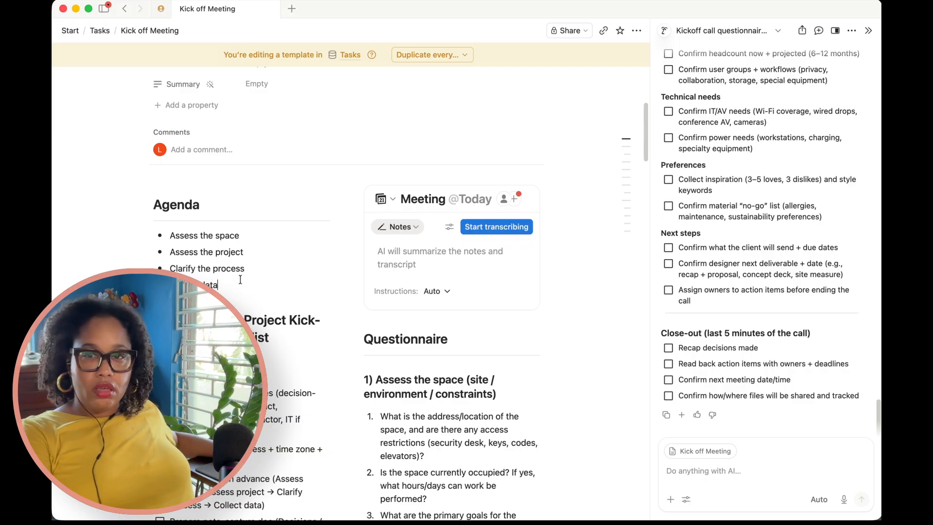
Delete the Agenda heading and its bullets so the column starts with the checklist title.
left_click_drag(240, 280, 154, 204)
key("BackSpace")
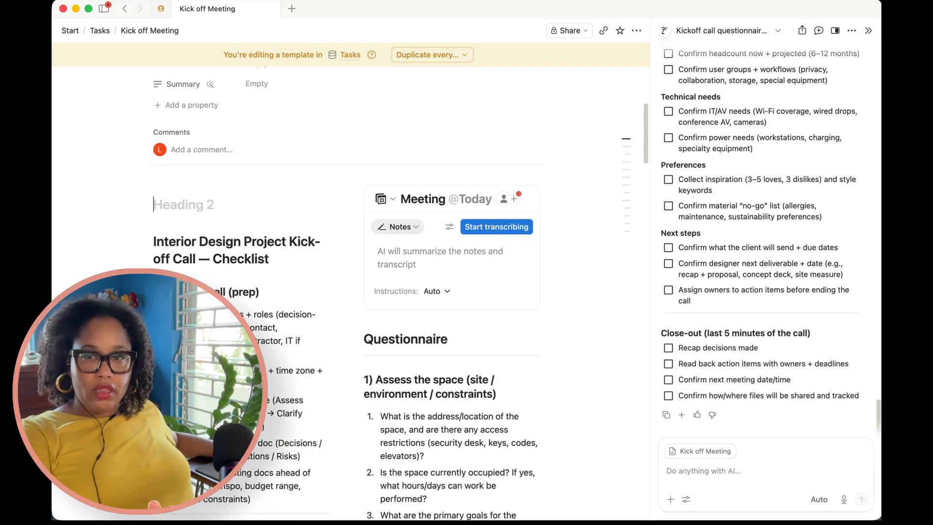
key("BackSpace")
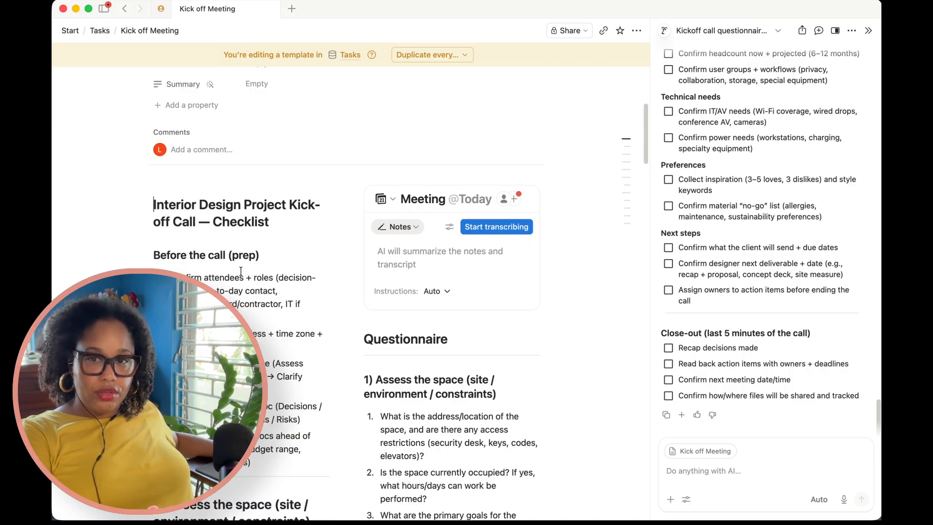
Review the checklist and questionnaire columns and set the template page to full width.
scroll(289, 238, "down", 20)
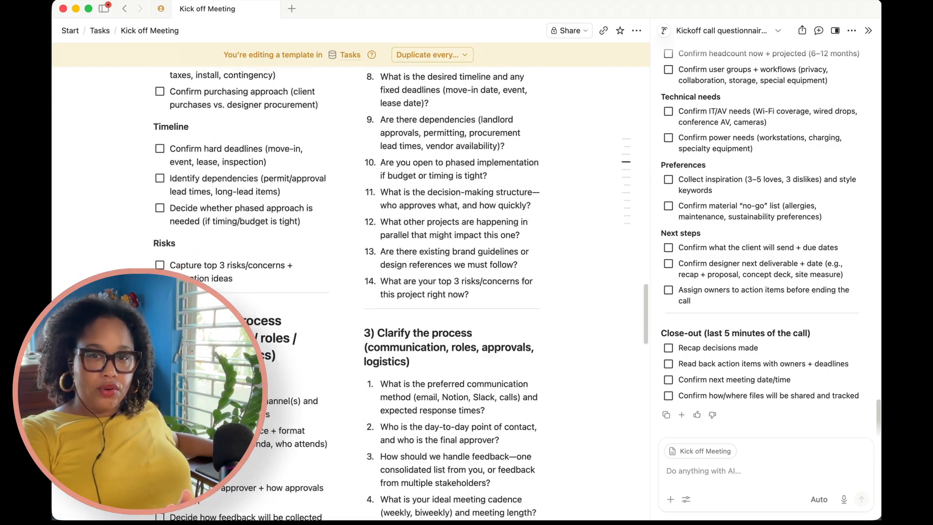
scroll(346, 292, "up", 20)
scroll(346, 291, "down", 5)
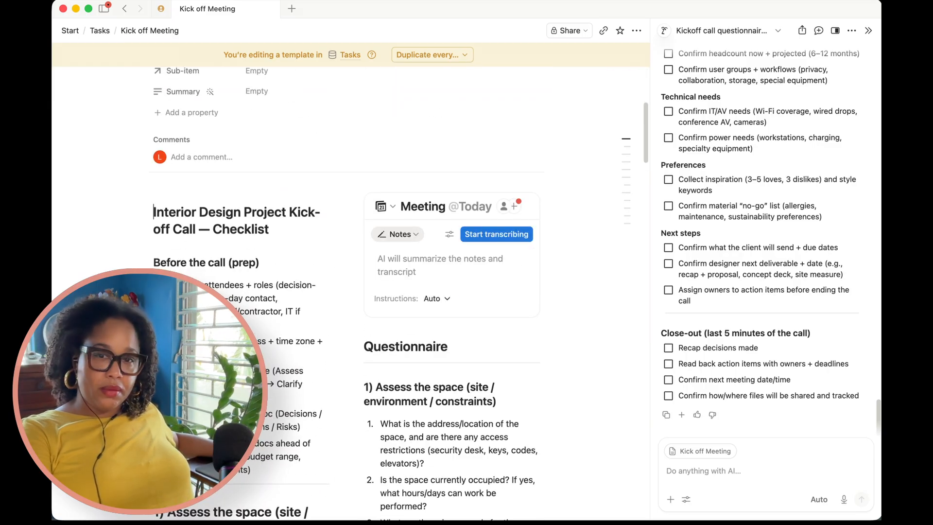
scroll(500, 393, "down", 15)
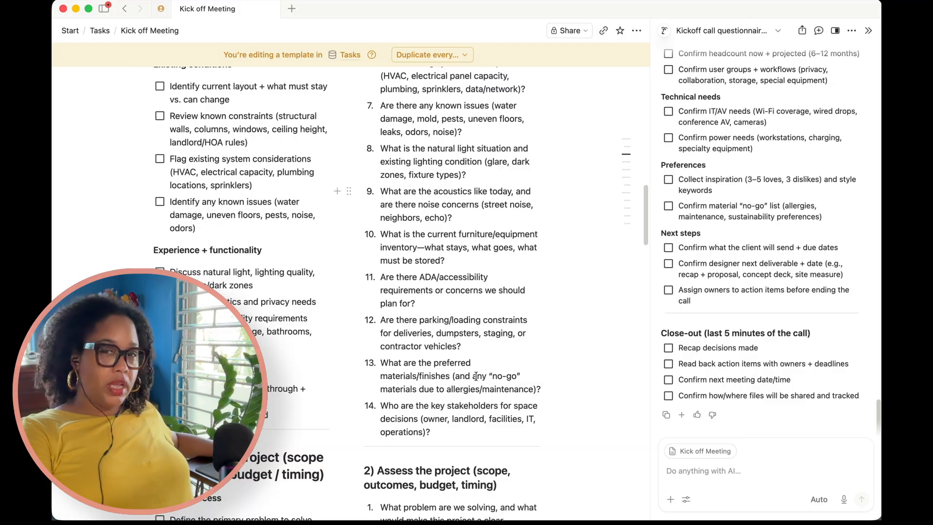
scroll(477, 378, "up", 20)
scroll(437, 398, "down", 4)
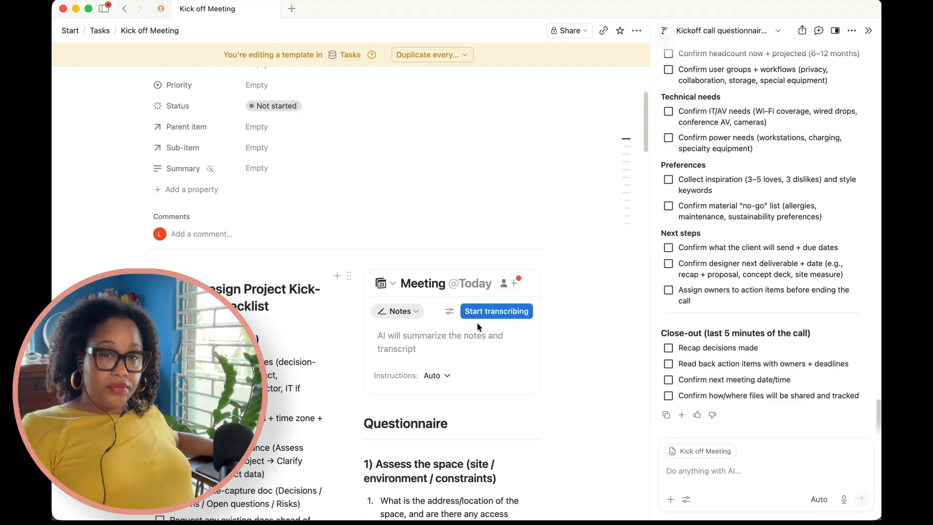
left_click(636, 31)
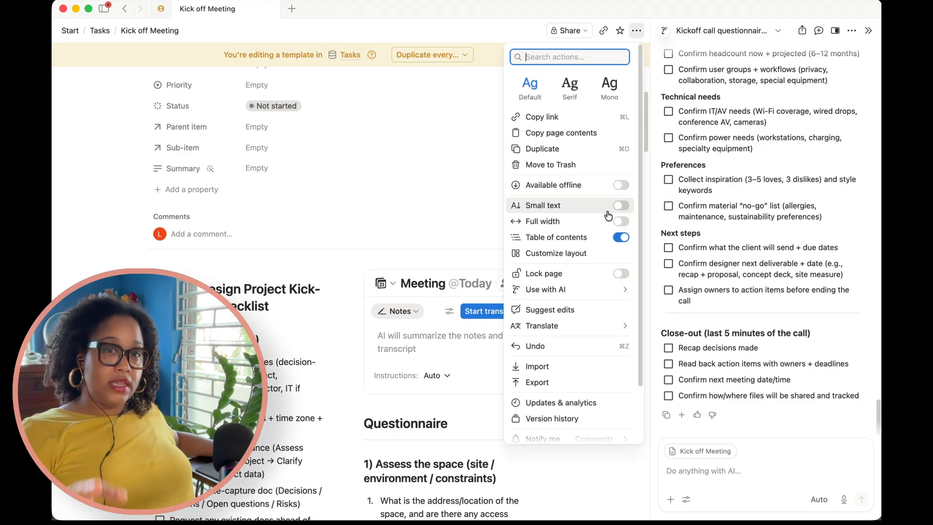
left_click(620, 222)
left_click(401, 219)
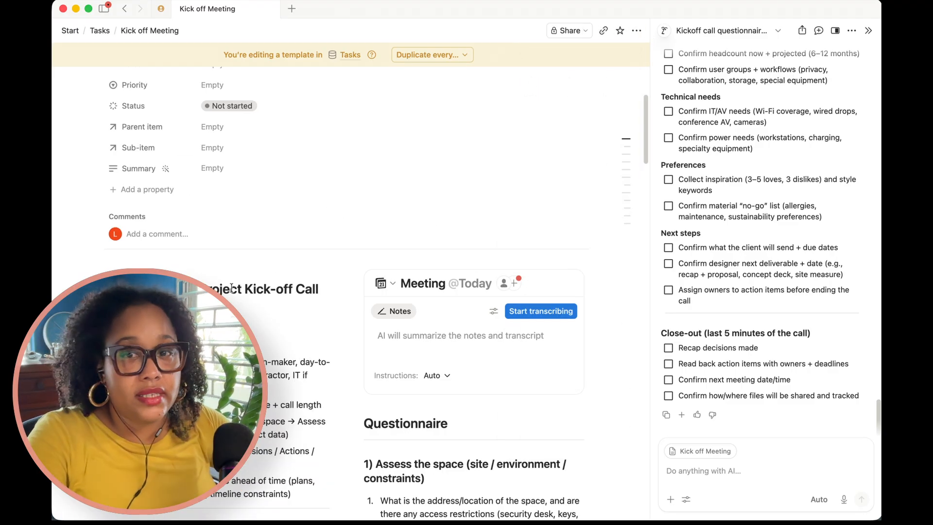
Turn the Questionnaire heading beneath the Meeting notes block into a page.
scroll(626, 337, "down", 5)
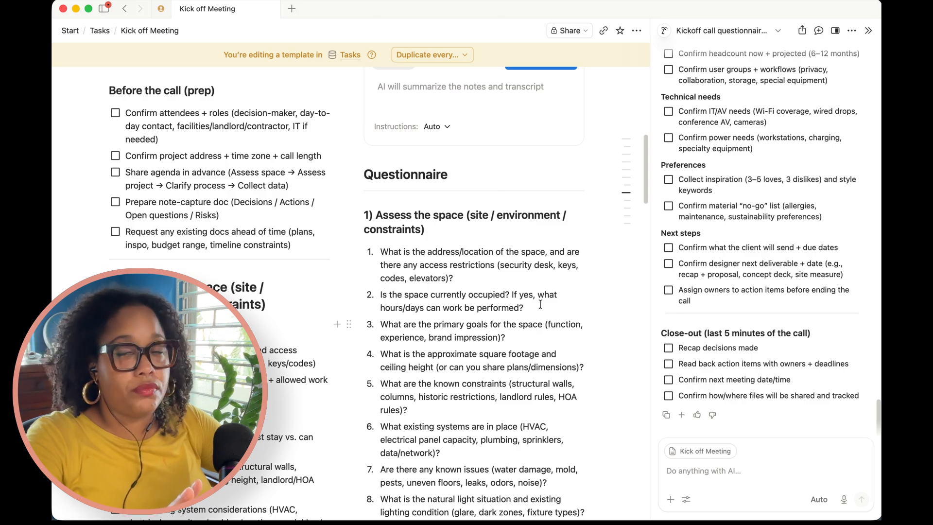
scroll(540, 304, "down", 15)
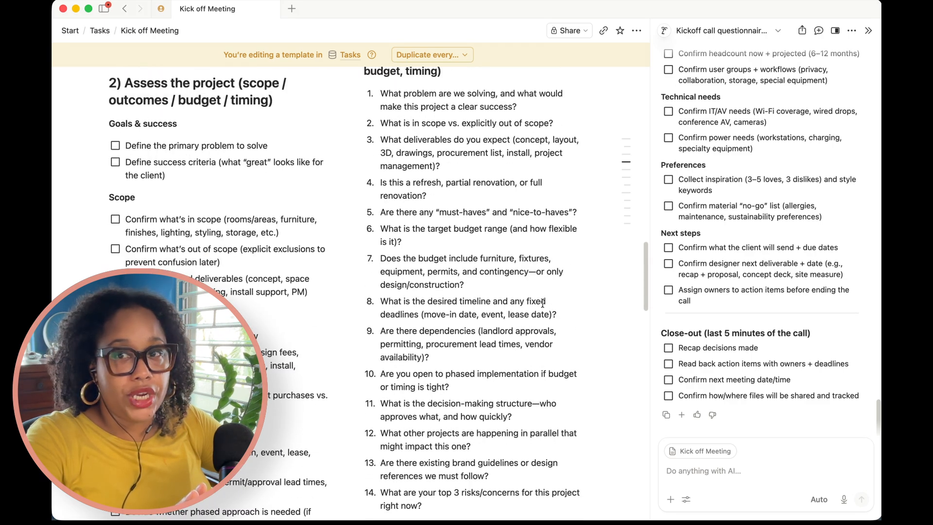
scroll(542, 303, "down", 5)
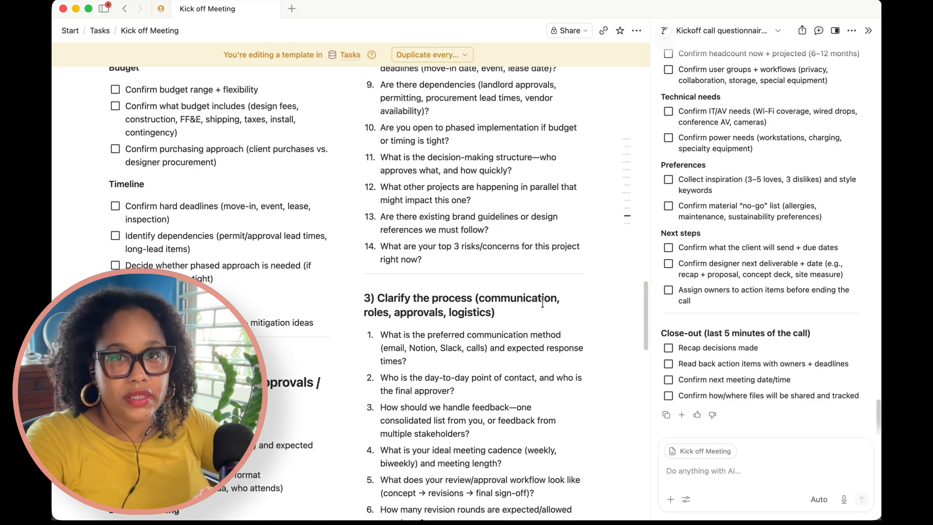
scroll(253, 332, "down", 20)
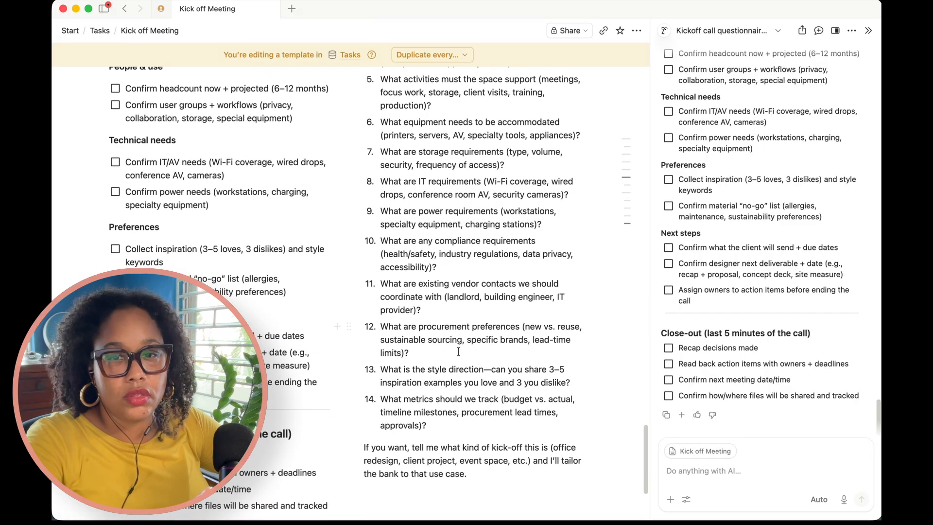
left_click_drag(505, 380, 513, 214)
scroll(513, 215, "up", 20)
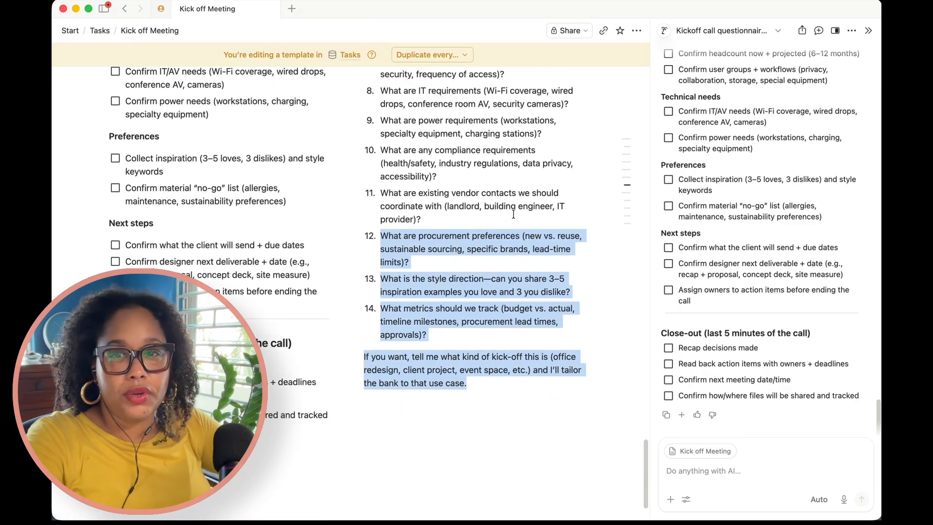
scroll(447, 299, "down", 5)
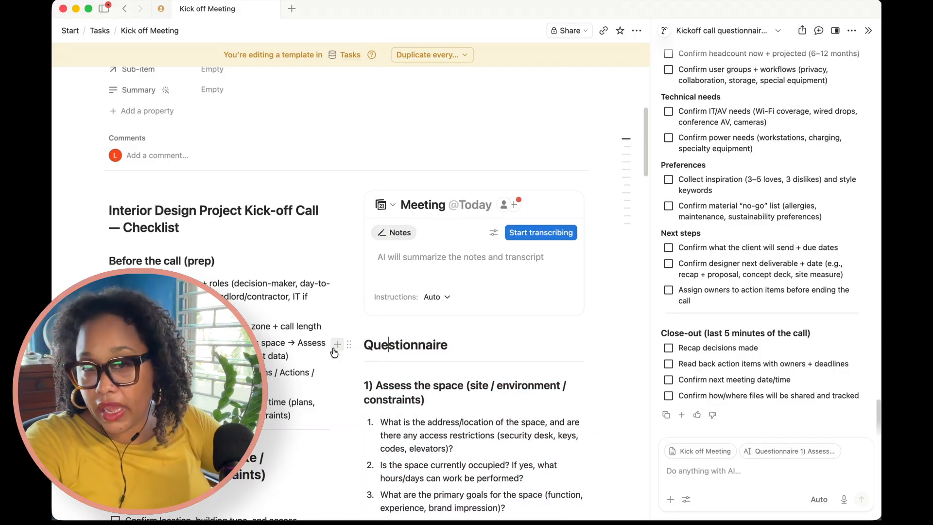
left_click(349, 345)
mouse_move(296, 283)
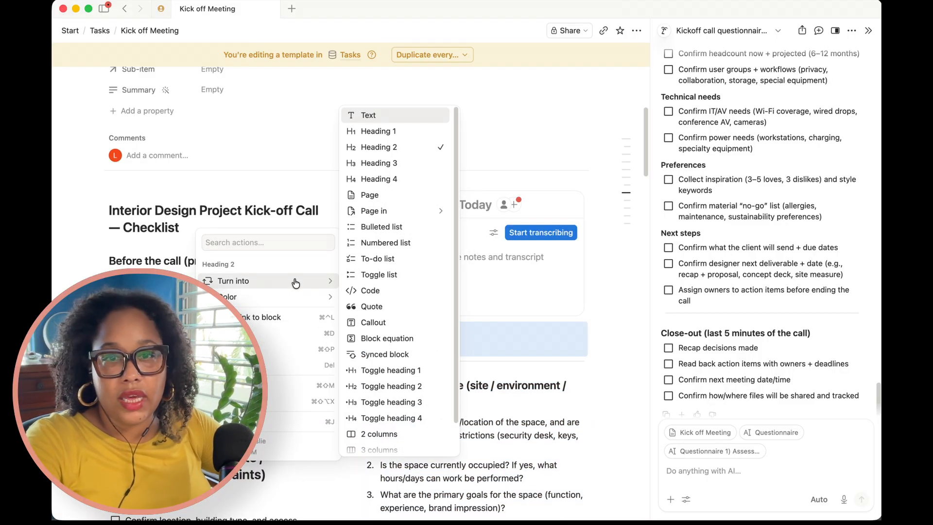
left_click(413, 195)
Select all the question sections below the divider and move them into the Questionnaire page.
left_click_drag(632, 375, 484, 440)
scroll(469, 372, "up", 20)
scroll(467, 368, "up", 4)
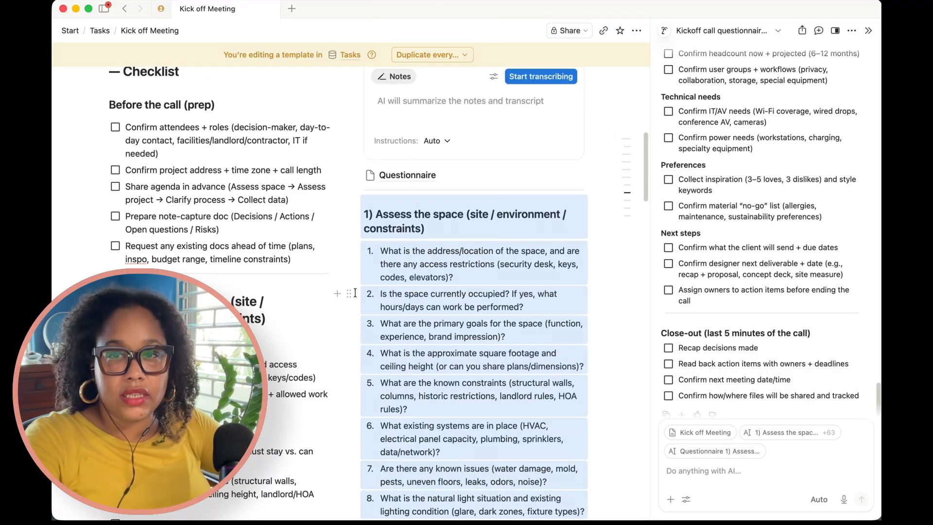
left_click_drag(382, 179, 389, 176)
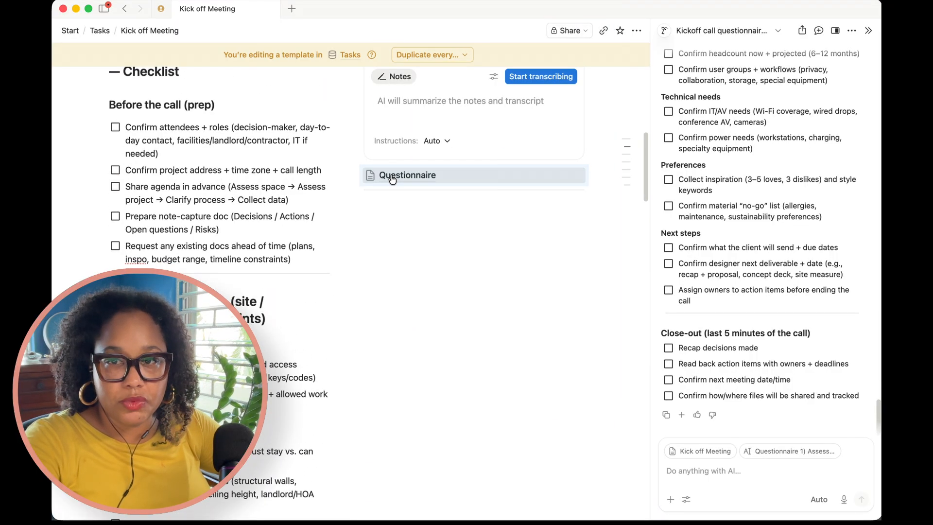
Copy the Questionnaire page's link and paste it as a mention below the divider.
left_click(352, 176)
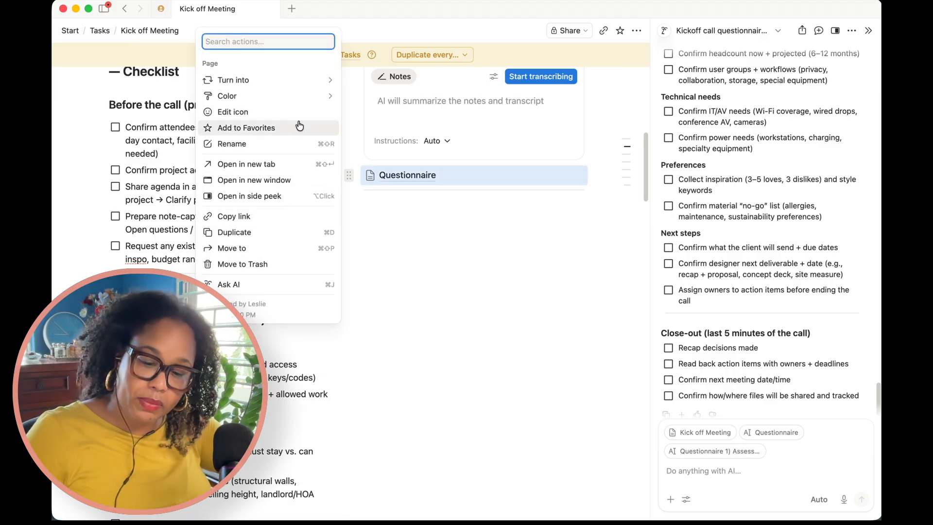
left_click(300, 217)
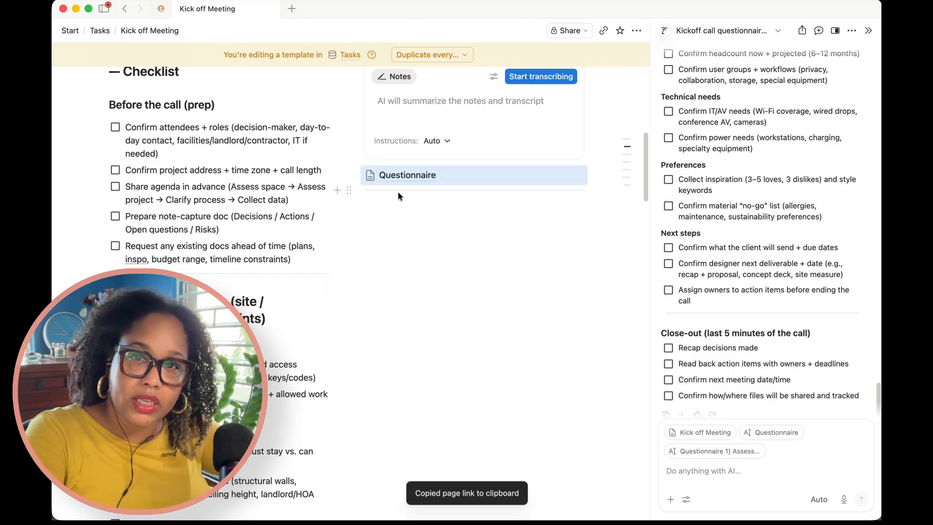
left_click(400, 208)
key("super+v")
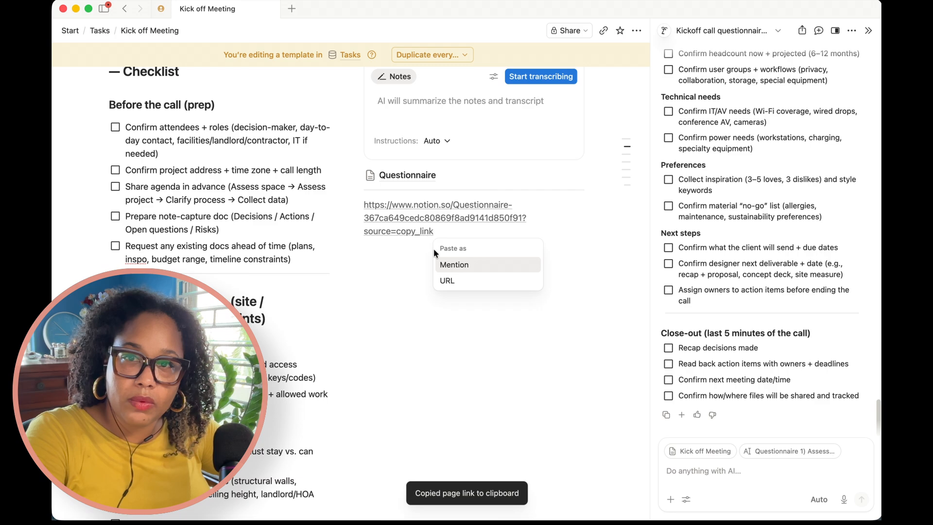
left_click(449, 265)
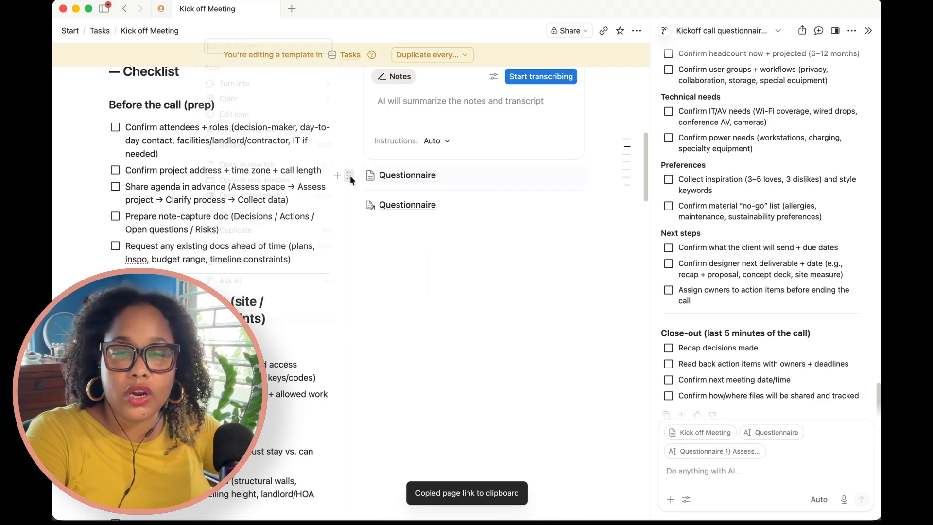
Move the original Questionnaire page out of the template and into the Start page.
left_click(349, 176)
left_click(262, 248)
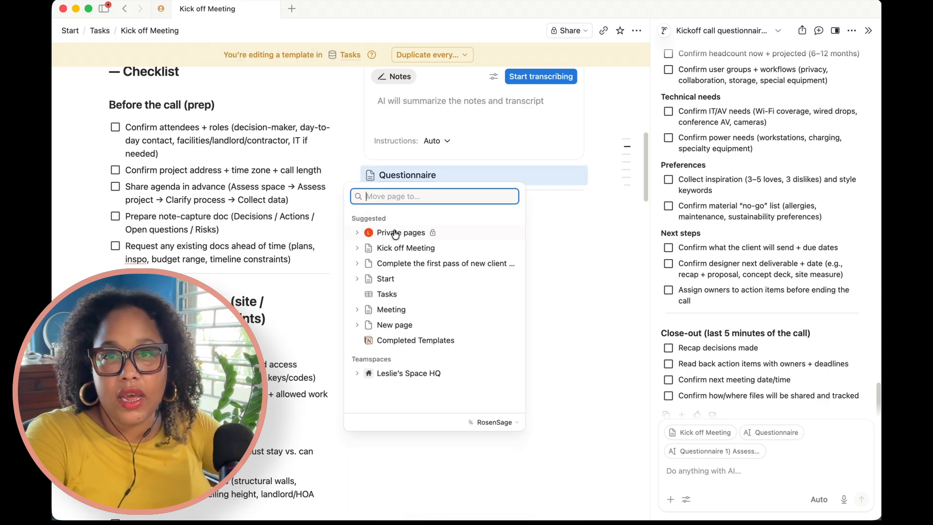
left_click(443, 280)
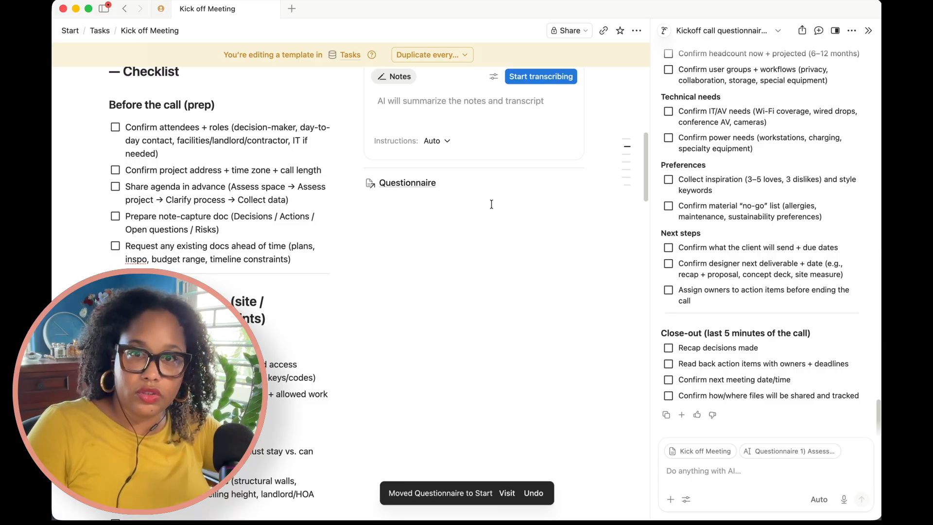
Add a Heading 2 reading "Resources" below the Questionnaire mention, correcting the stray letter in it.
left_click(437, 209)
type("/h2")
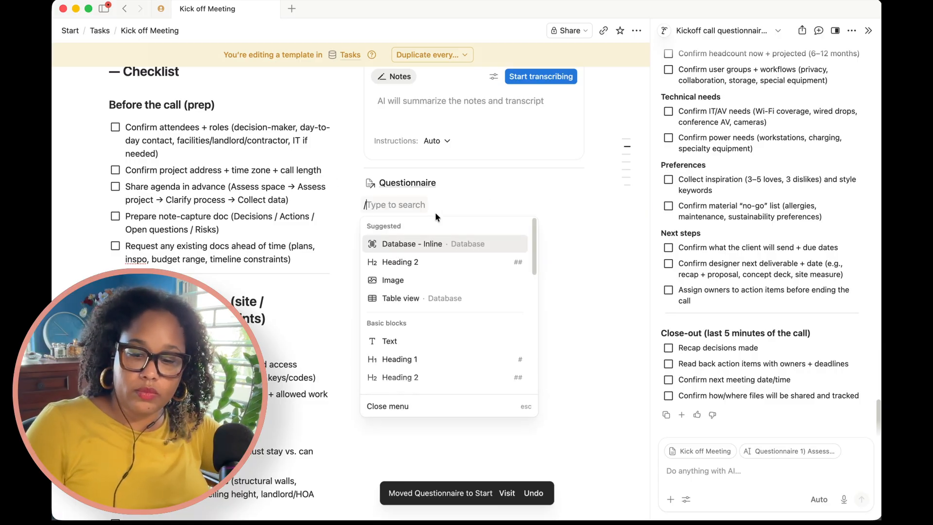
left_click(419, 183)
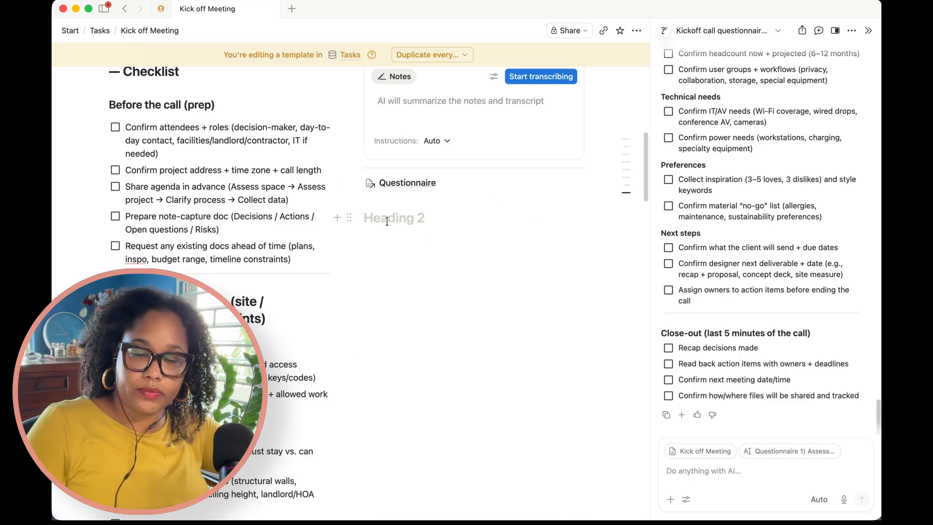
type("Resourvces")
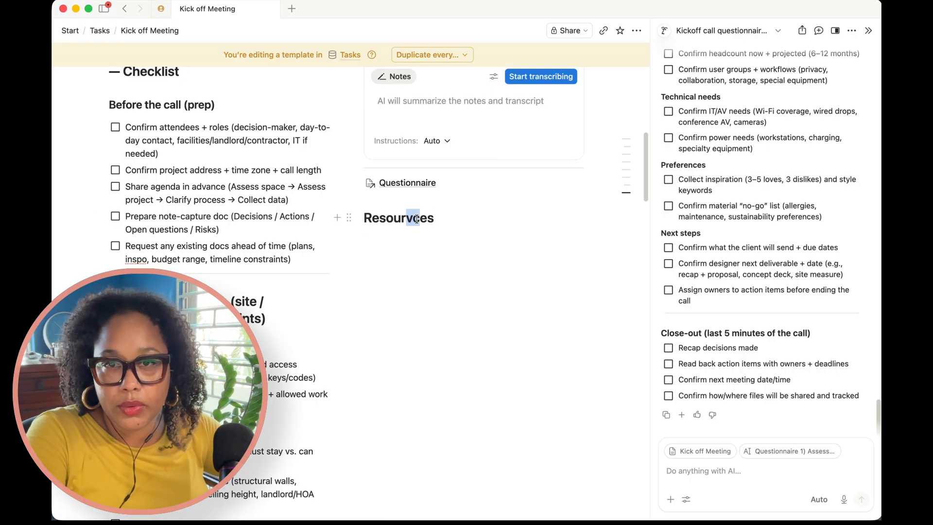
left_click_drag(416, 219, 415, 219)
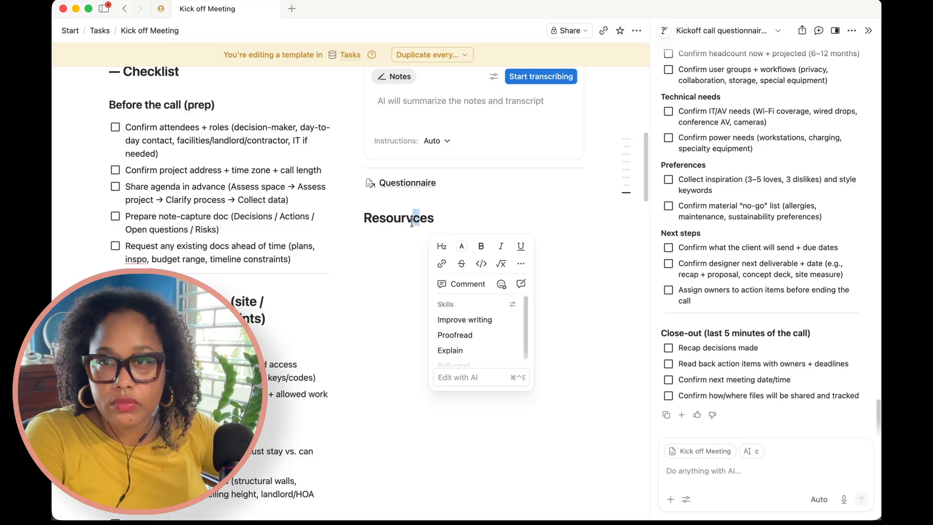
left_click(412, 220)
Move the Resources heading above the divider and the Questionnaire mention, and duplicate that divider.
left_click_drag(347, 217, 370, 173)
scroll(305, 265, "up", 3)
scroll(305, 265, "down", 1)
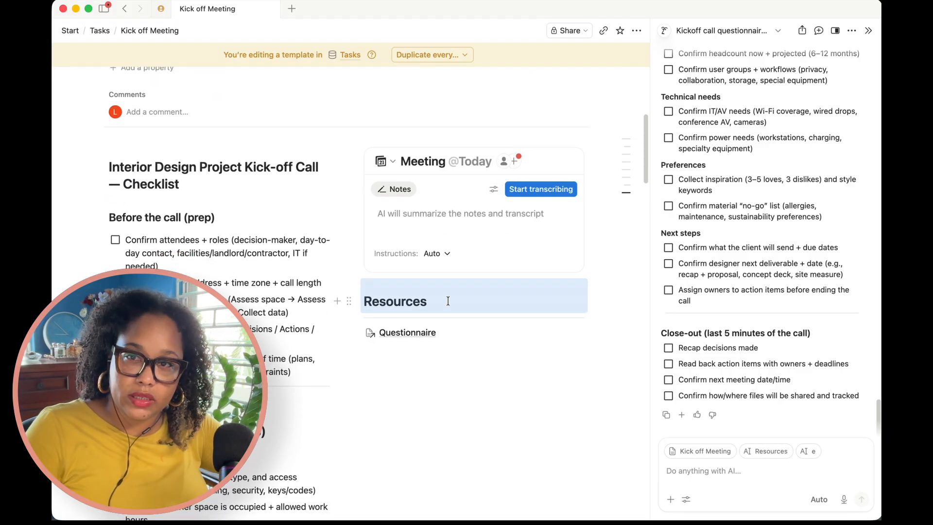
left_click(444, 317)
key("super+d")
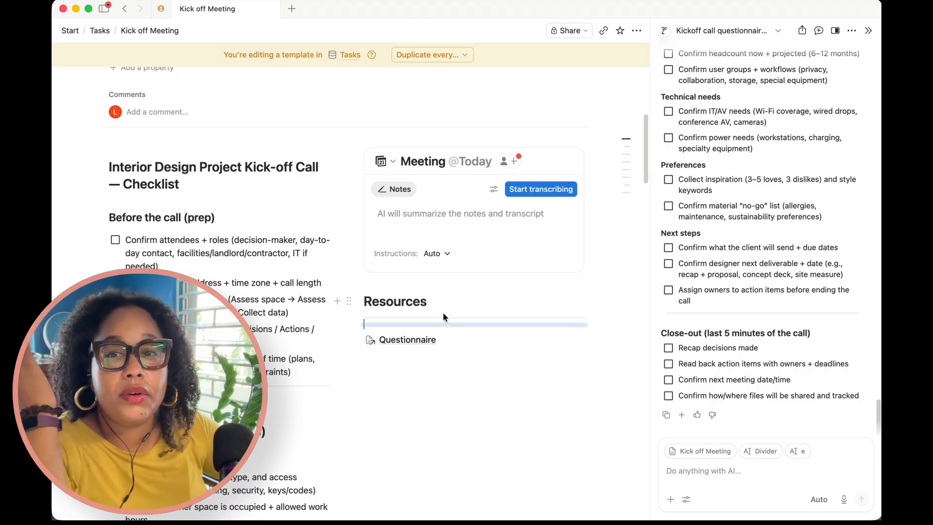
Move the duplicated divider directly under the checklist title and close the AI chat.
left_click_drag(349, 325, 221, 194)
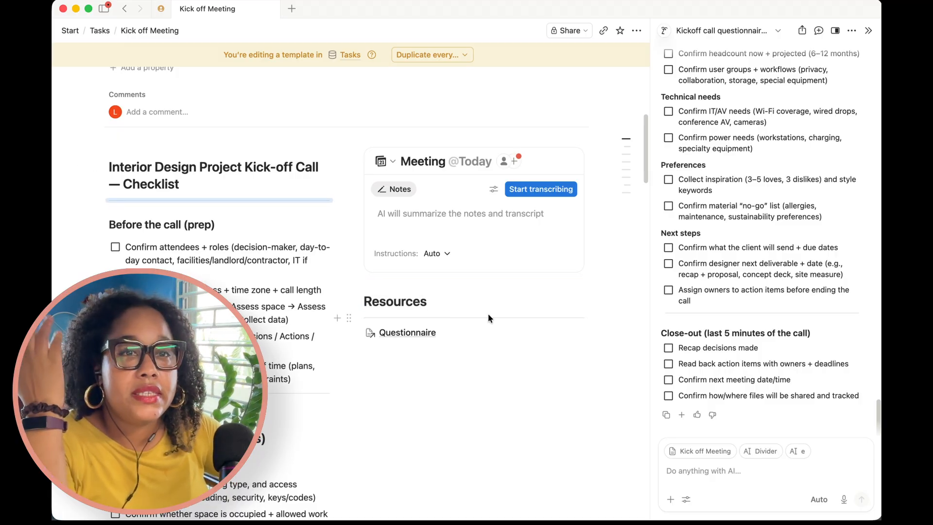
left_click(868, 31)
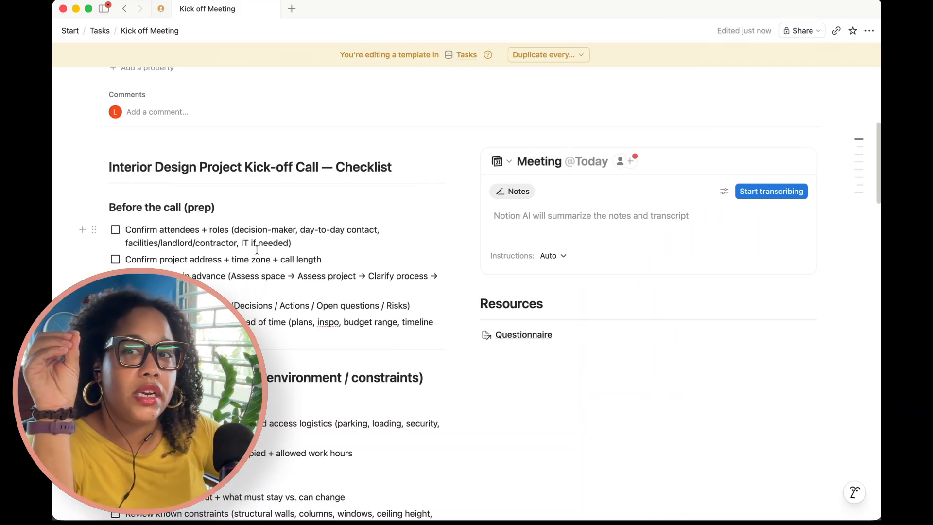
Leave the Kick off Meeting template and return to the Tasks database.
scroll(227, 198, "up", 2)
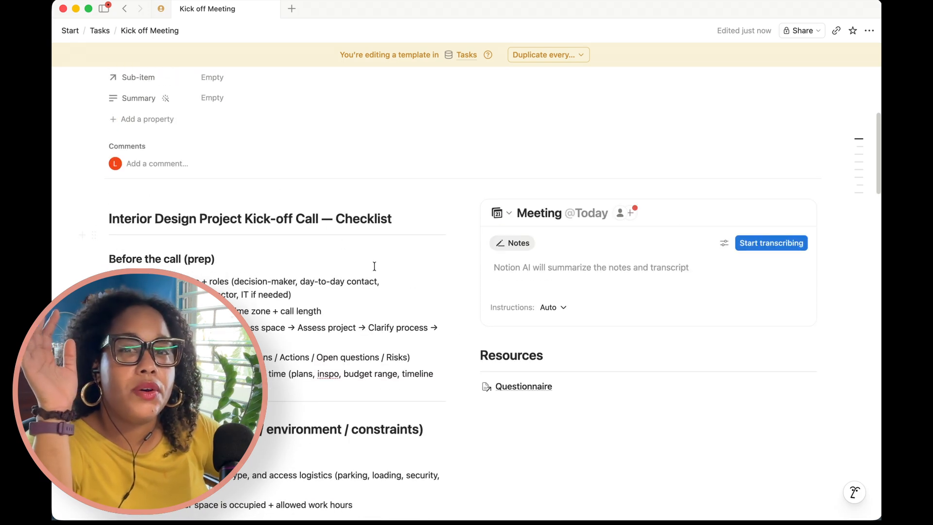
scroll(574, 369, "up", 8)
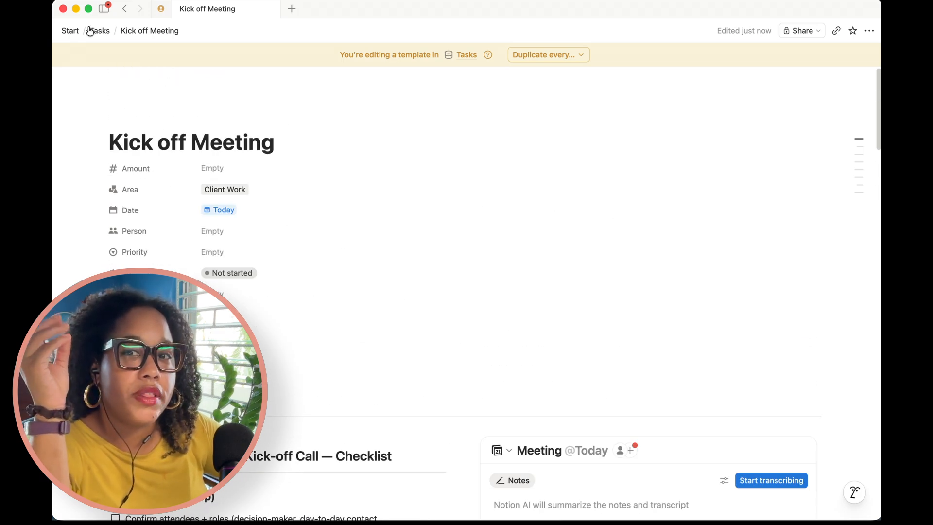
left_click(95, 28)
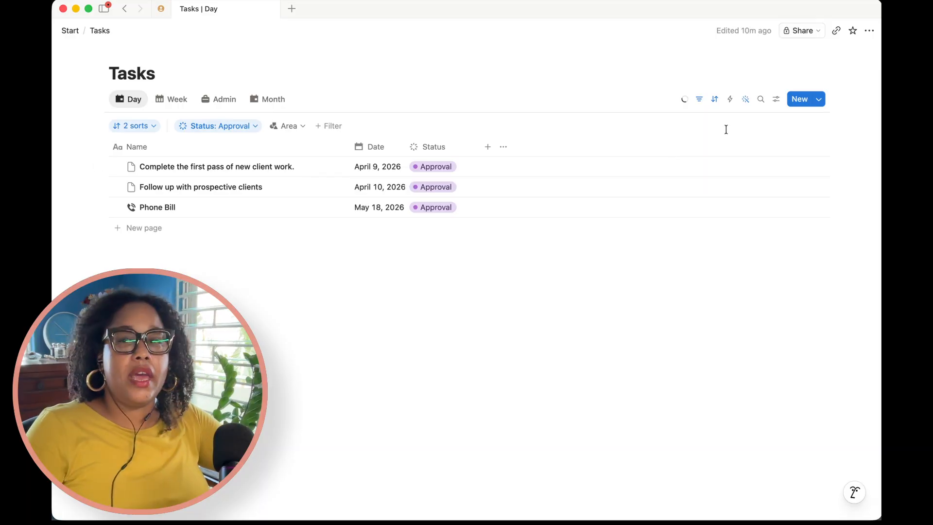
Add a blank page to the Day view and another page from the Kick off Meeting template.
left_click(158, 228)
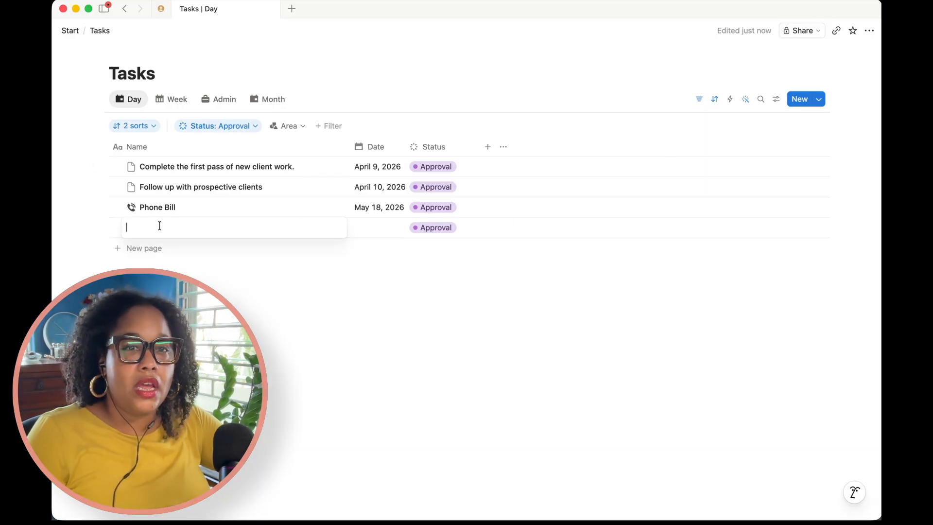
key("Escape")
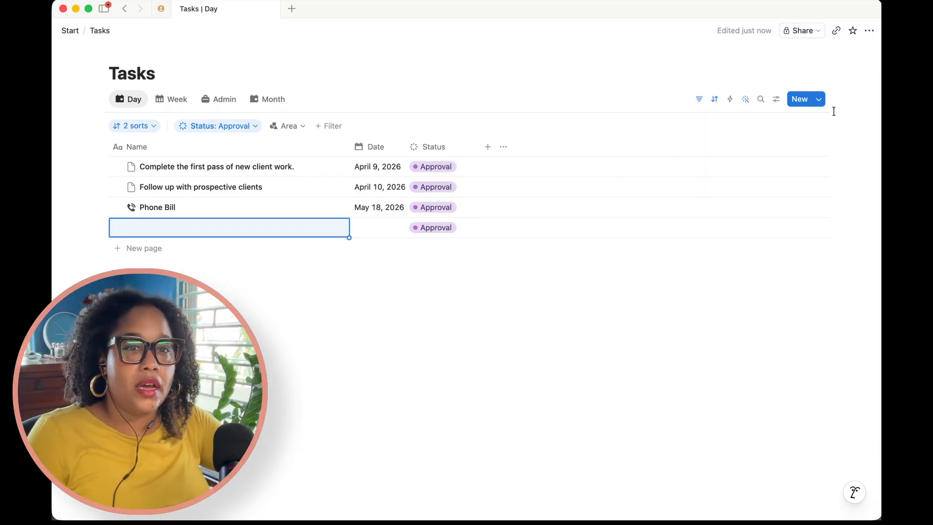
left_click(819, 100)
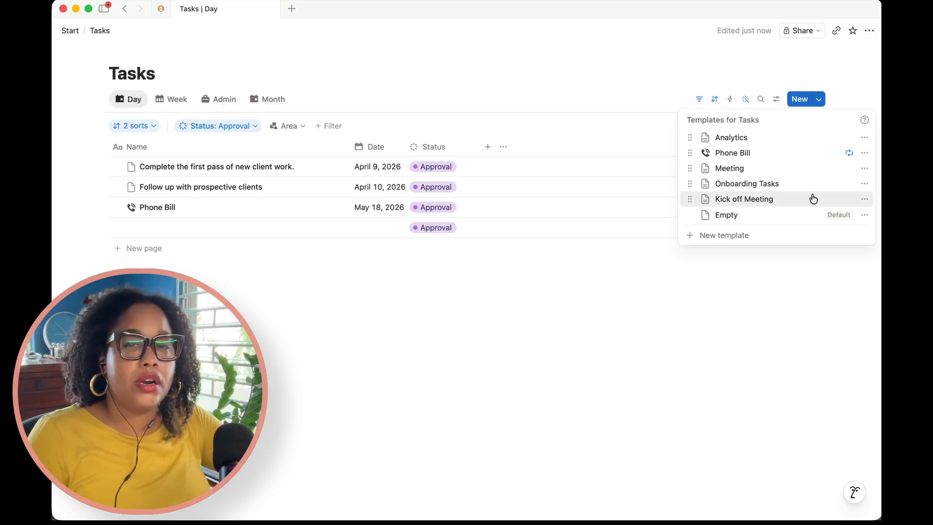
left_click(813, 199)
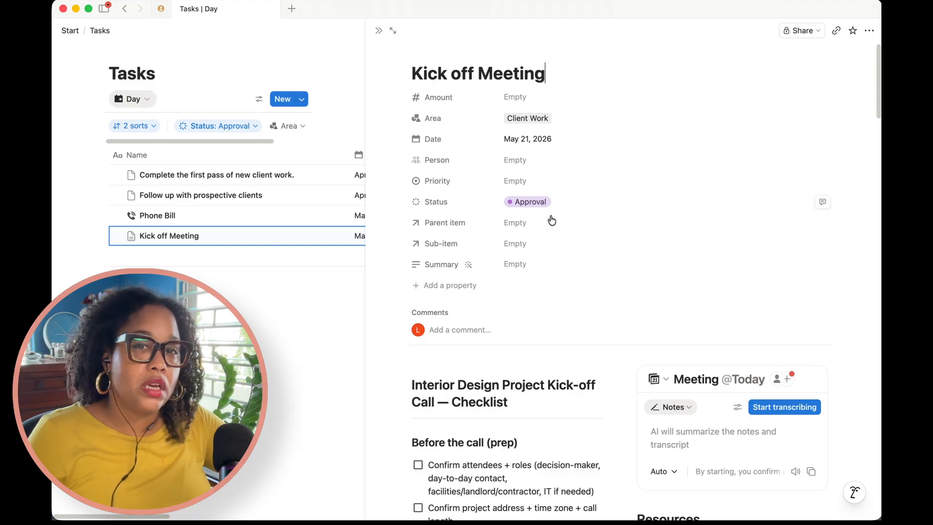
Review the new Kick off Meeting page's checklist, meeting notes, Resources section and Date property, and close the page.
scroll(587, 361, "down", 10)
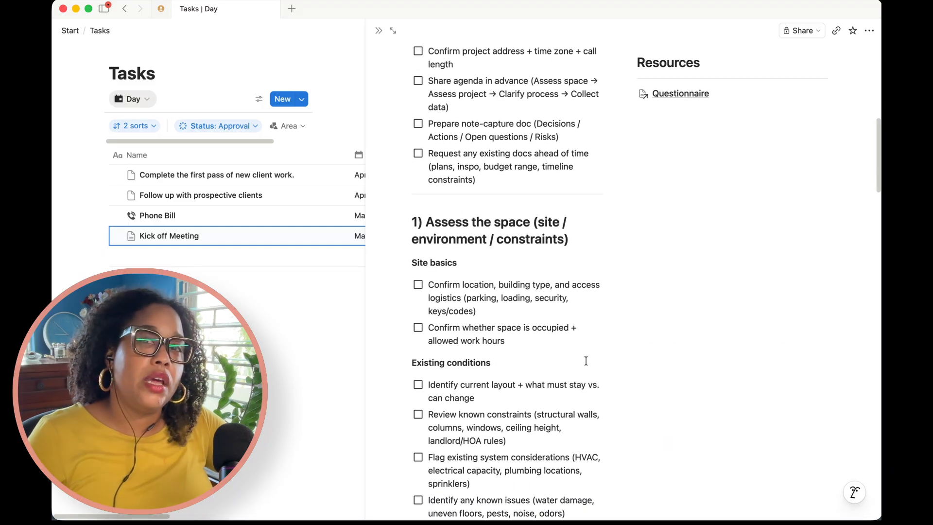
scroll(586, 361, "up", 5)
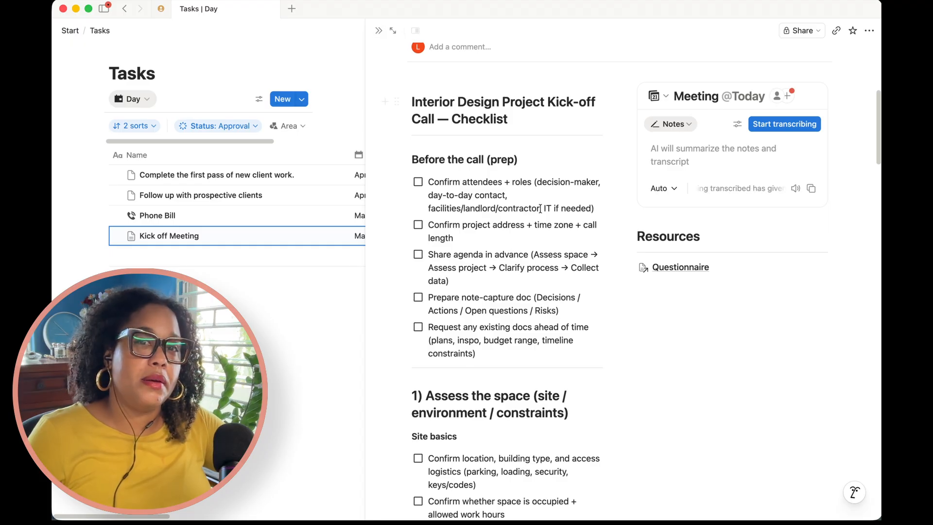
scroll(540, 208, "up", 6)
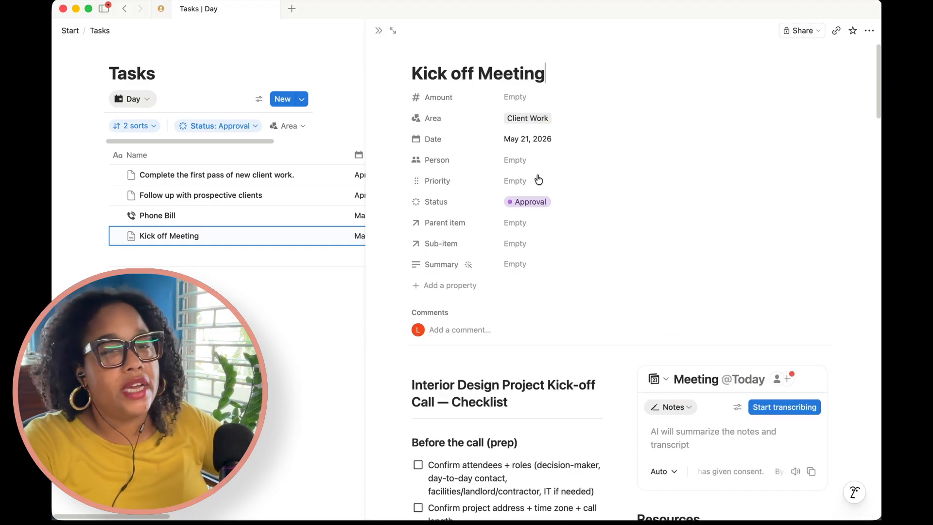
left_click(540, 141)
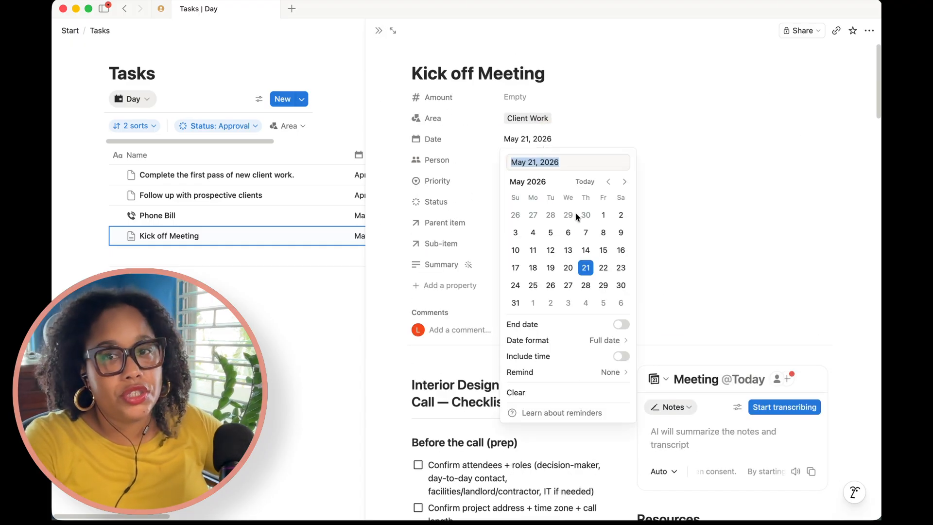
left_click(705, 168)
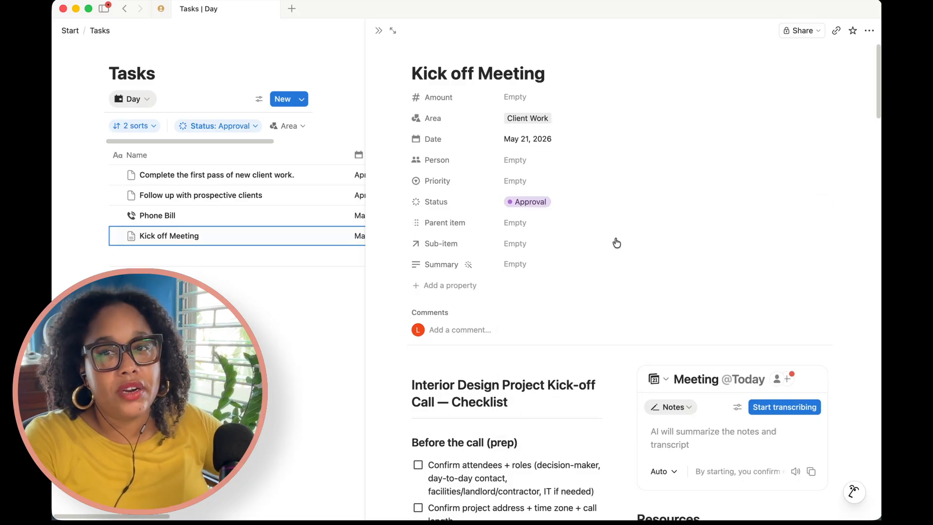
scroll(617, 243, "down", 5)
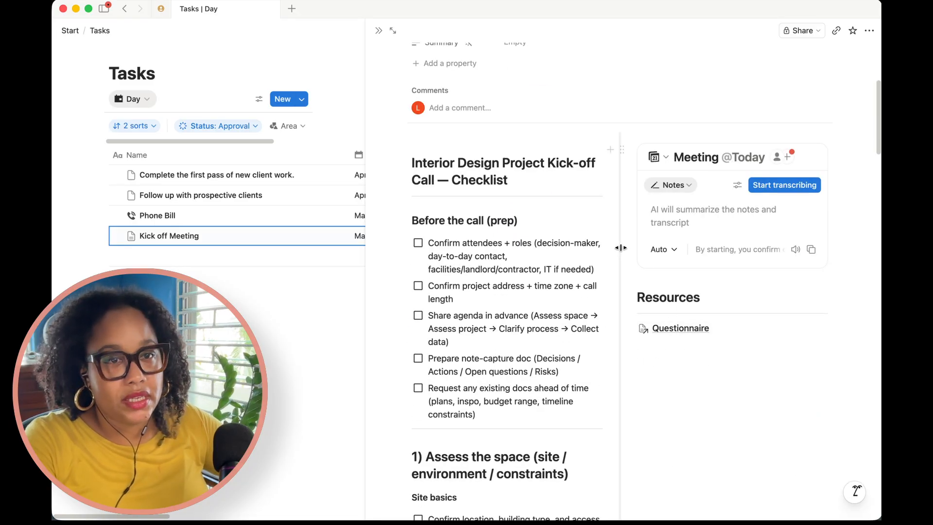
scroll(617, 243, "up", 5)
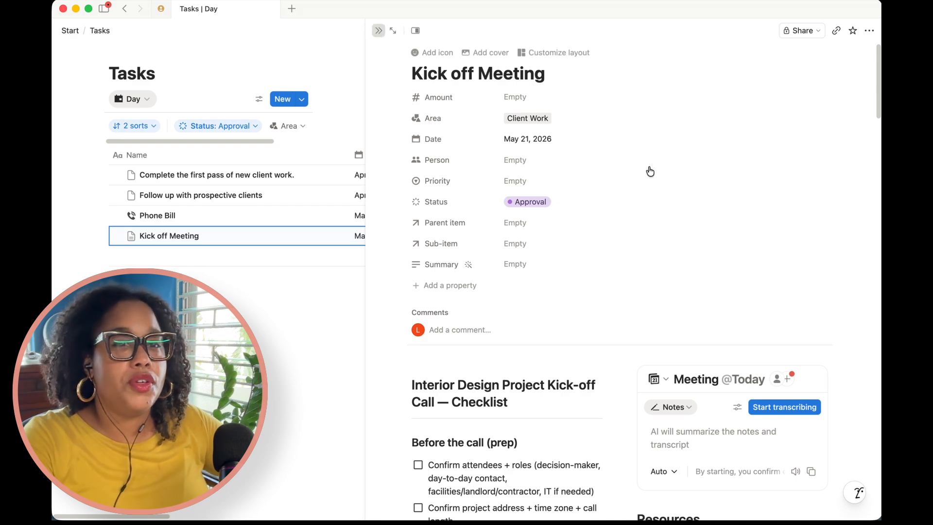
key("Escape")
Open the Onboarding Tasks template for editing as a full page.
left_click(822, 100)
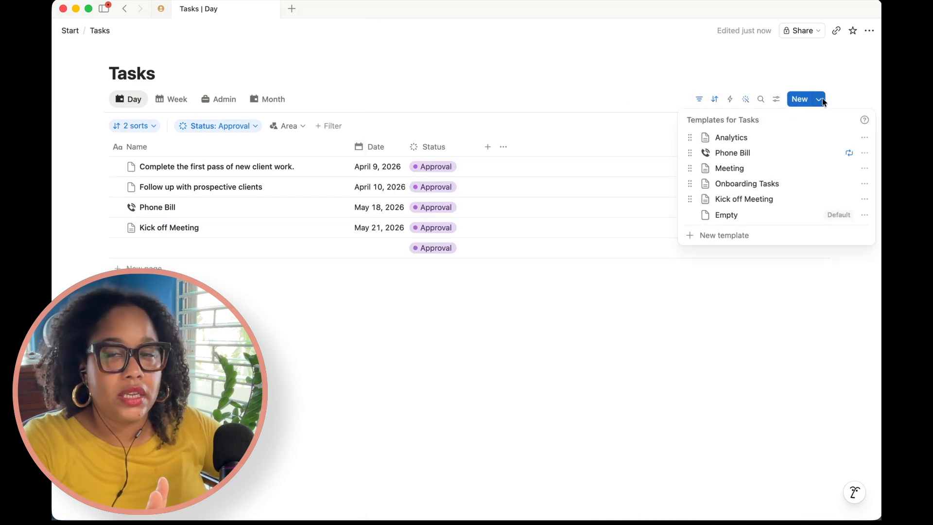
left_click(864, 184)
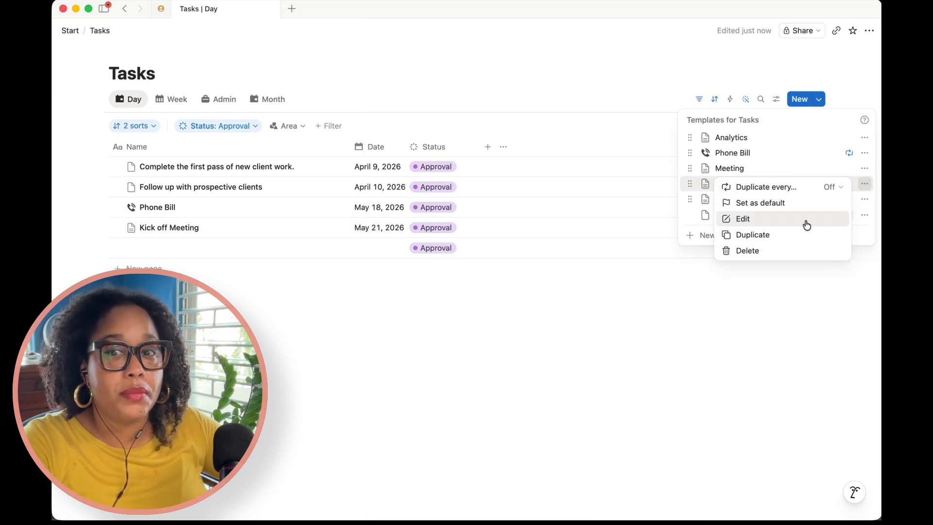
left_click(807, 224)
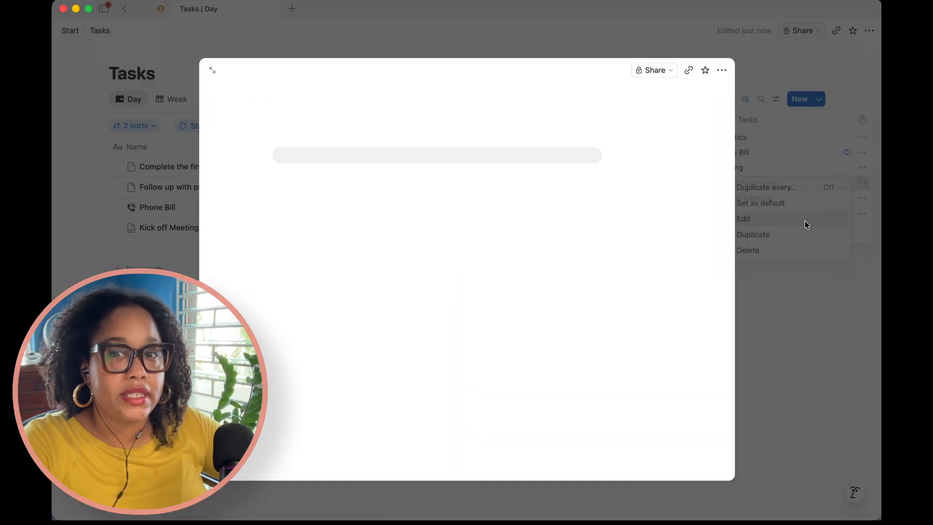
left_click(211, 71)
Look through the Onboarding Tasks template's sections, from its properties and role notes to its To-Dos and Projects.
scroll(593, 293, "down", 15)
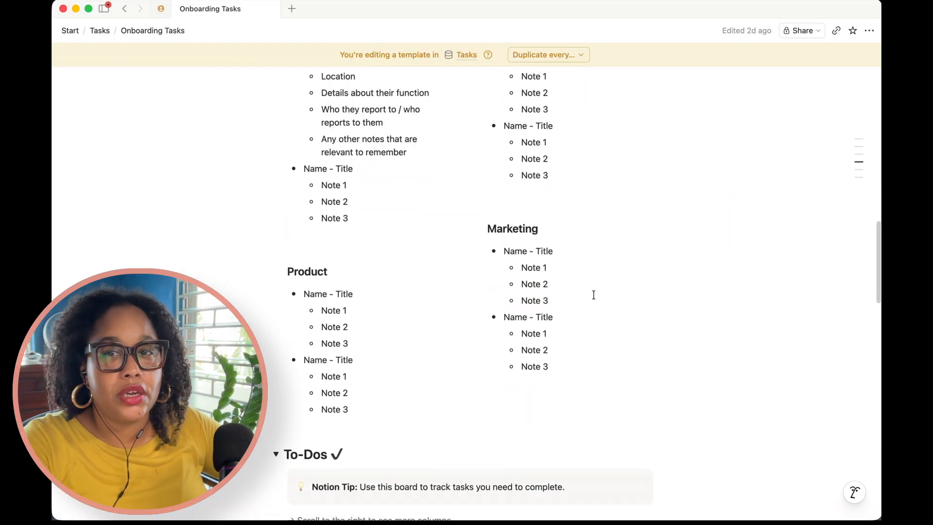
scroll(593, 295, "down", 20)
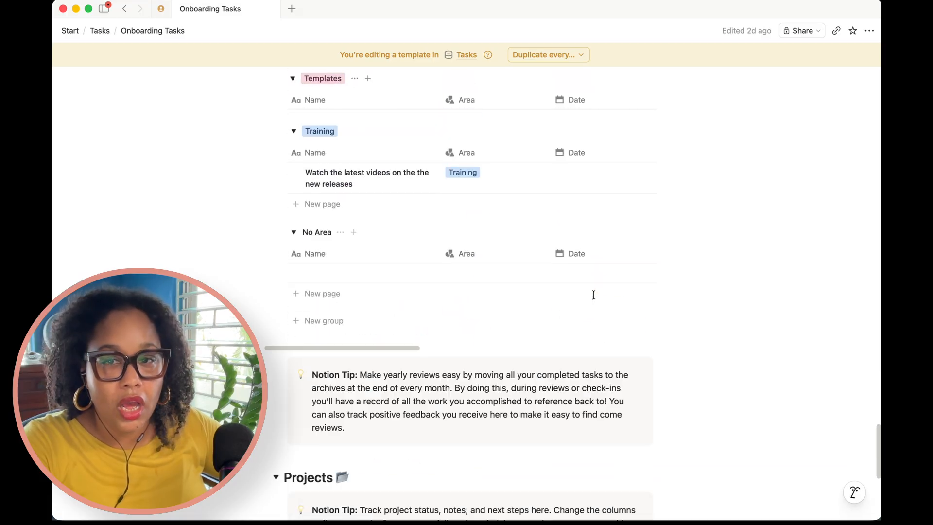
scroll(593, 294, "down", 8)
scroll(593, 295, "up", 20)
scroll(593, 295, "down", 7)
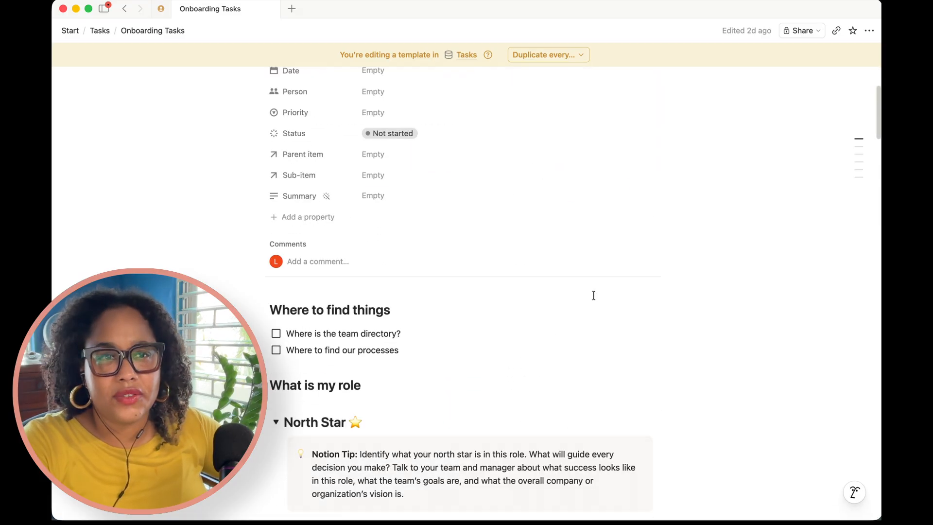
scroll(513, 318, "down", 4)
scroll(513, 318, "down", 5)
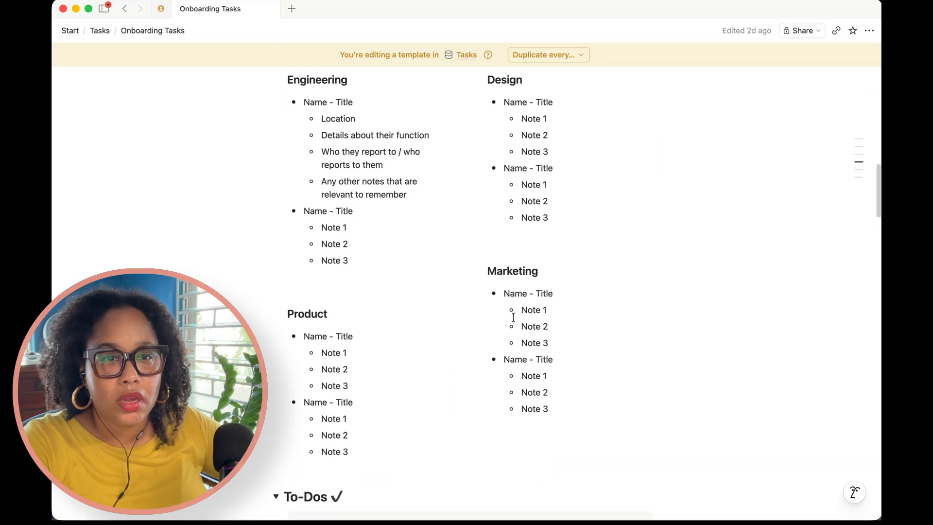
scroll(513, 318, "up", 15)
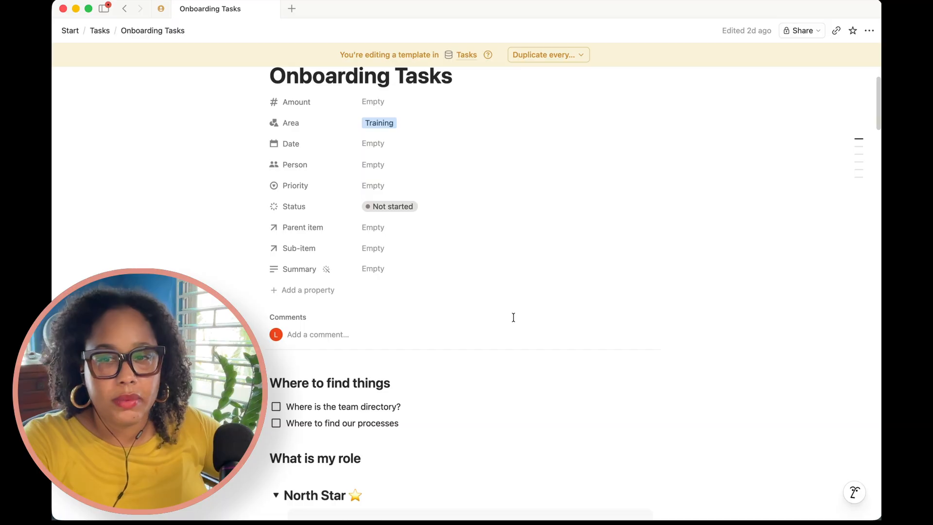
Set the Onboarding Tasks template to full width.
left_click(869, 31)
left_click(852, 221)
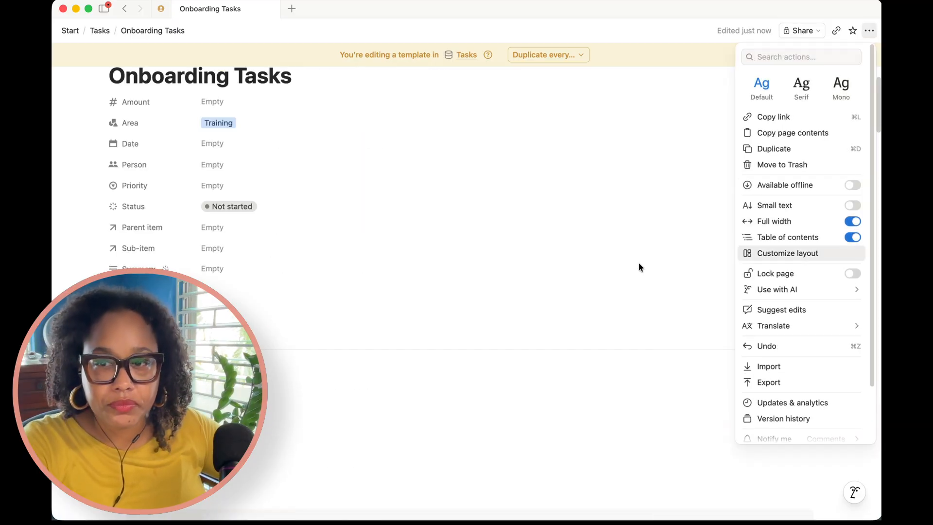
left_click(577, 339)
Examine the North Star, My Team, To-Dos and Projects sections of the Onboarding Tasks template in the wider layout.
scroll(576, 342, "down", 10)
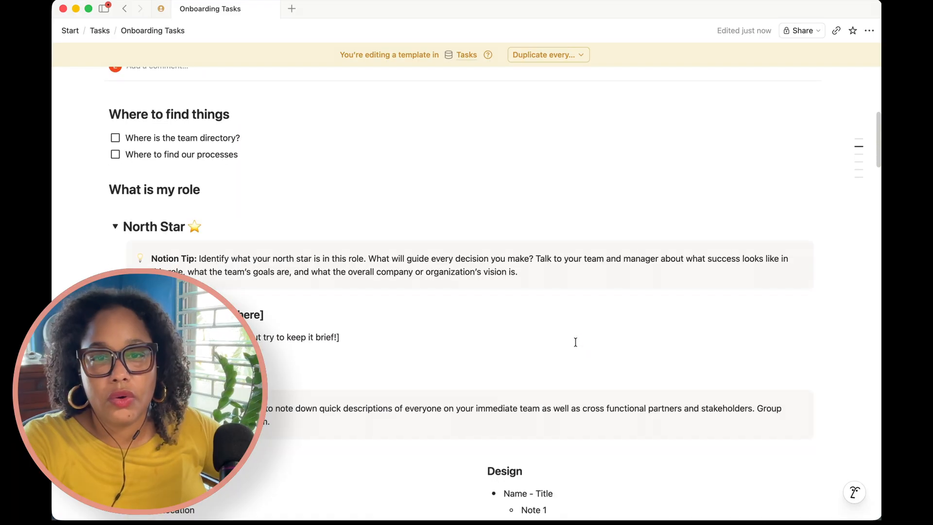
scroll(352, 278, "down", 3)
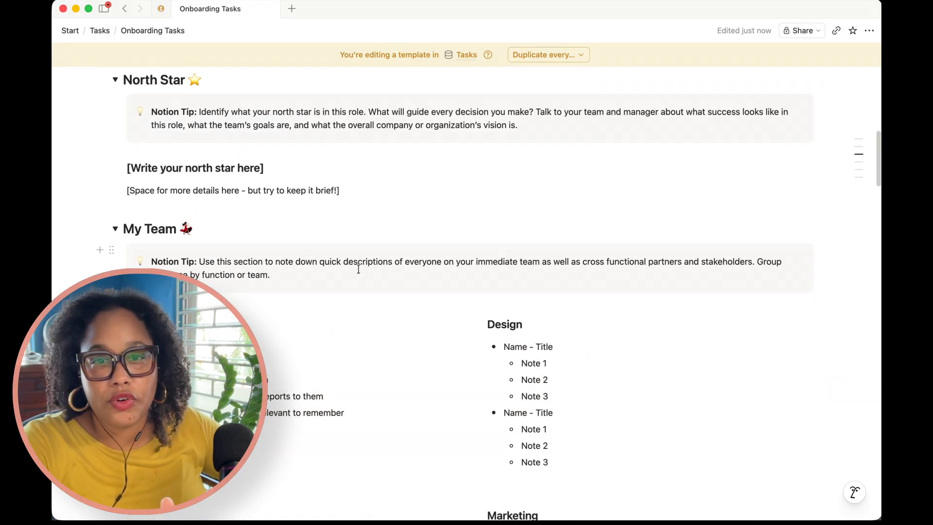
scroll(358, 267, "up", 2)
scroll(359, 267, "down", 5)
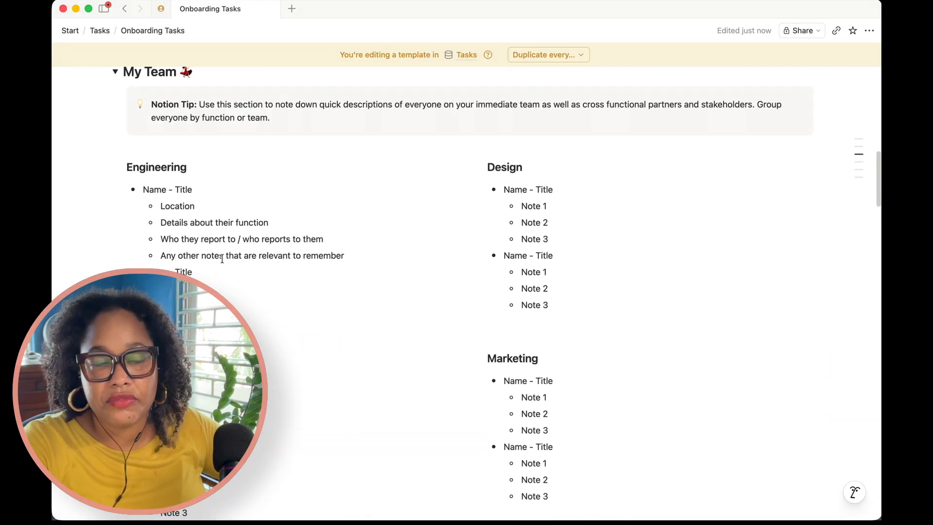
scroll(222, 259, "down", 7)
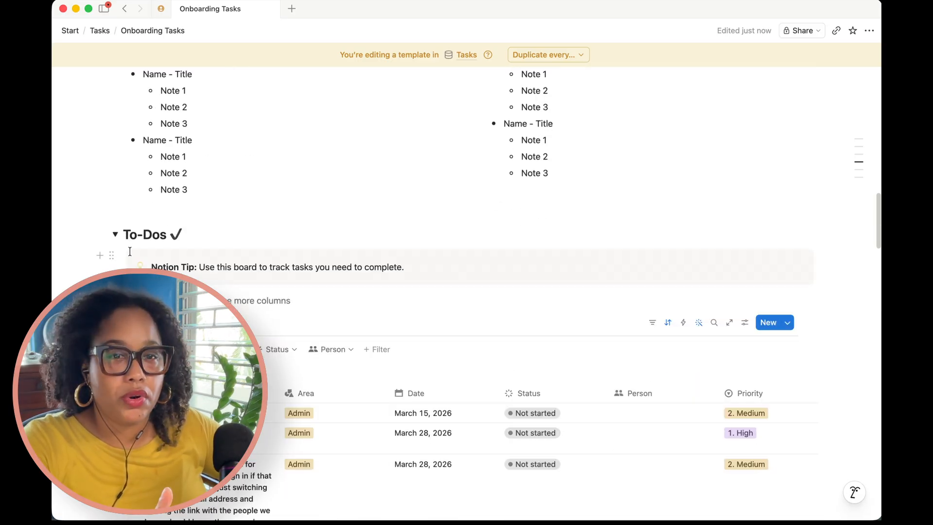
left_click(94, 234)
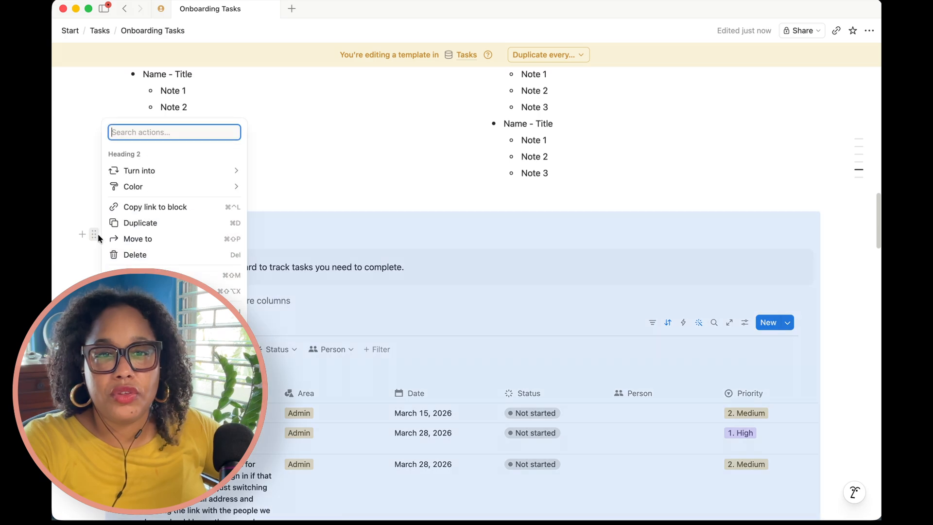
key("Escape")
scroll(383, 319, "down", 20)
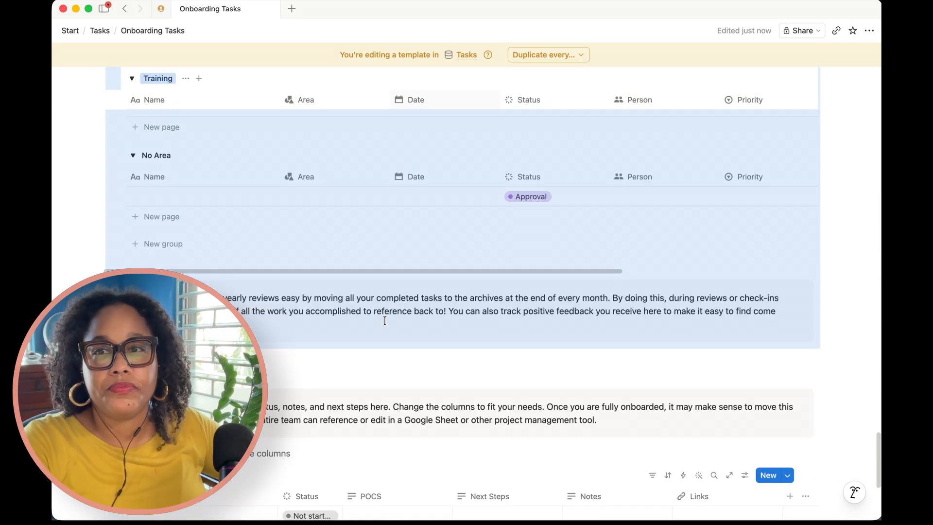
scroll(385, 320, "down", 5)
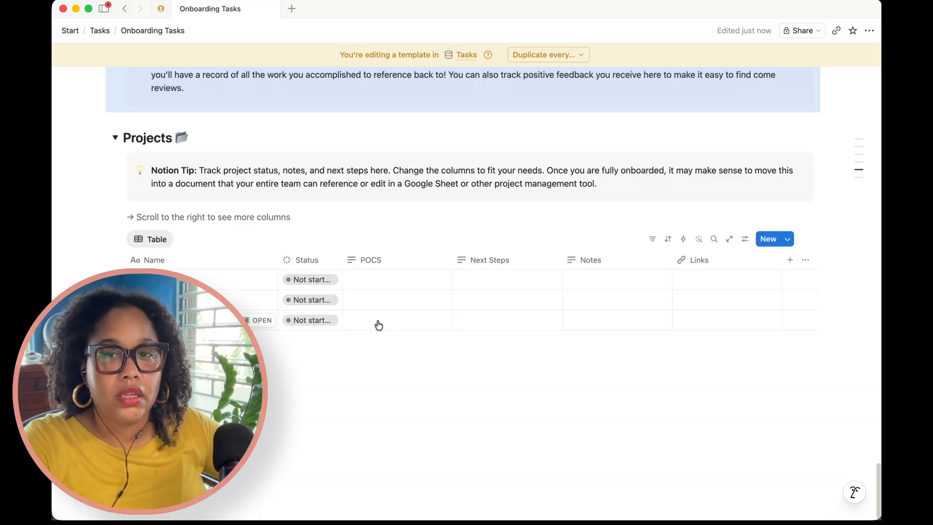
scroll(385, 325, "up", 10)
Return to the Tasks database and show its list of templates.
key("super+[")
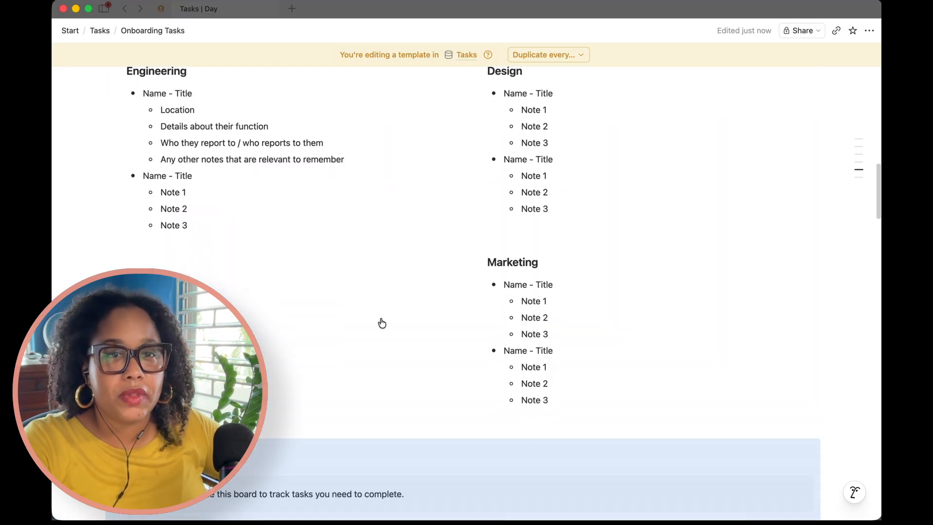
left_click(848, 286)
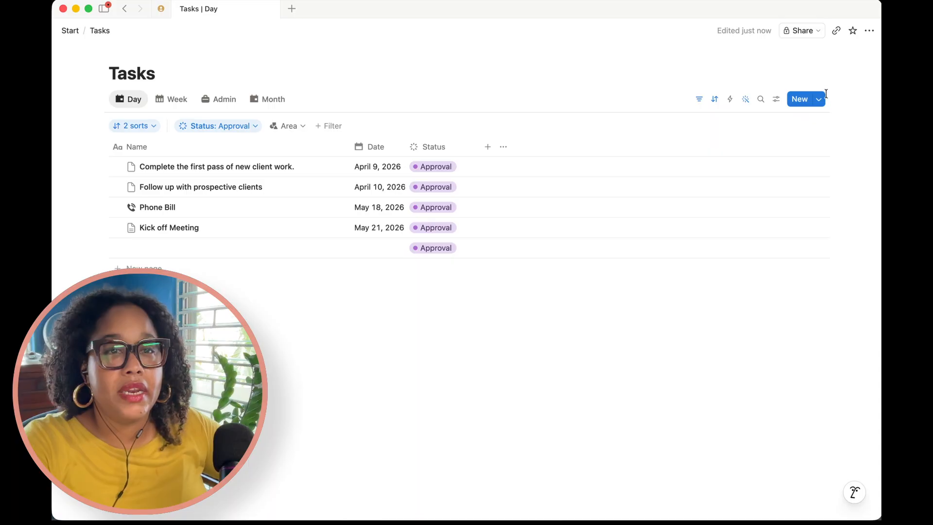
left_click(825, 100)
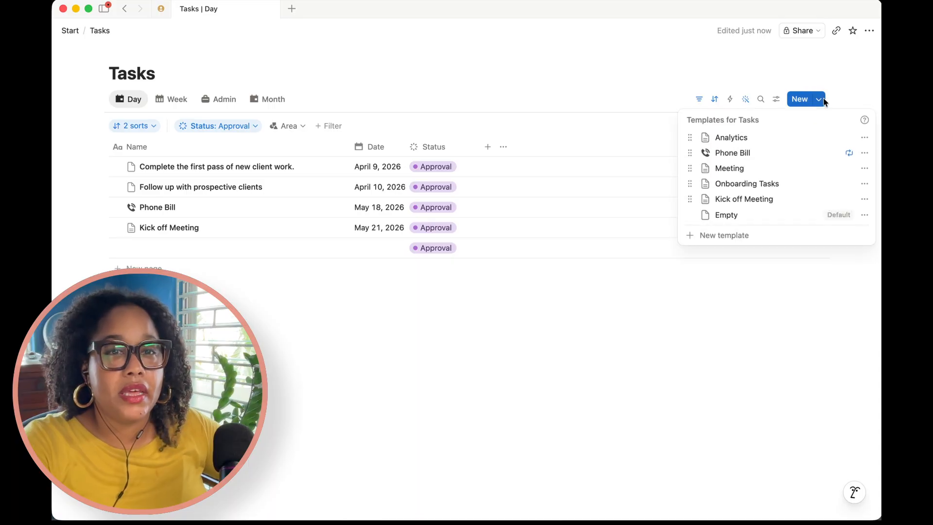
Open the Phone Bill template for editing and review its Amount, Area, Date and Priority properties.
left_click(863, 152)
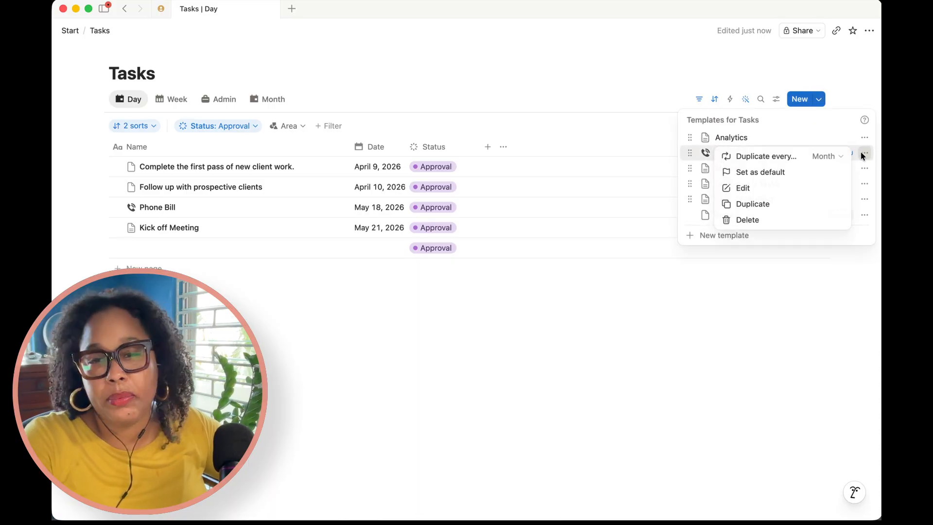
left_click(822, 190)
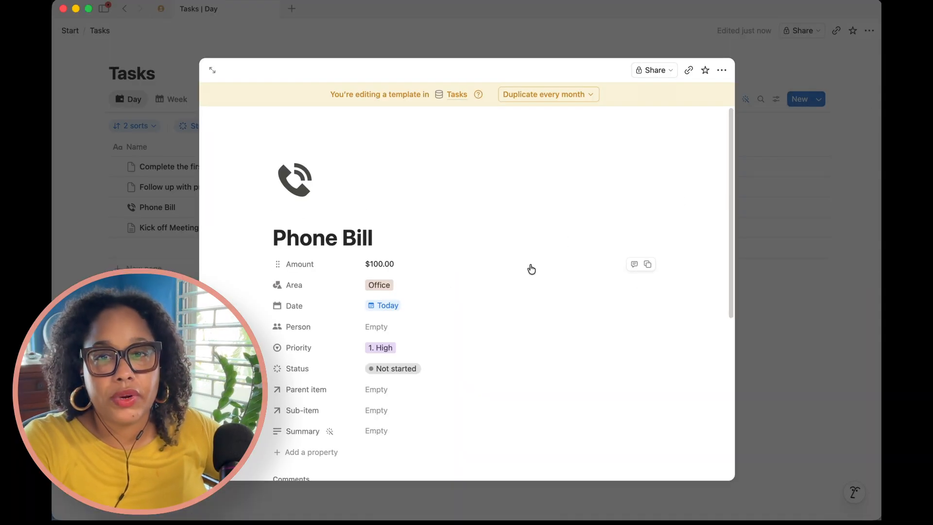
scroll(529, 269, "down", 3)
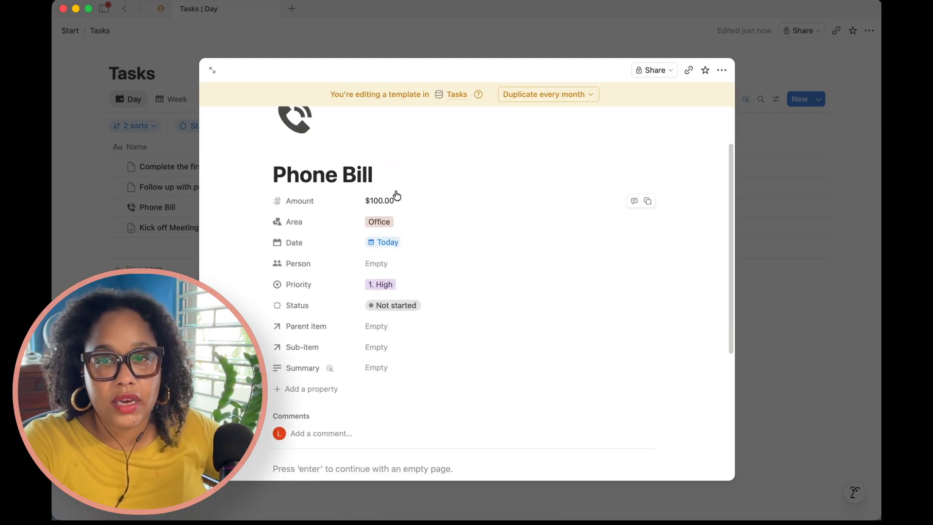
left_click(398, 225)
left_click(444, 176)
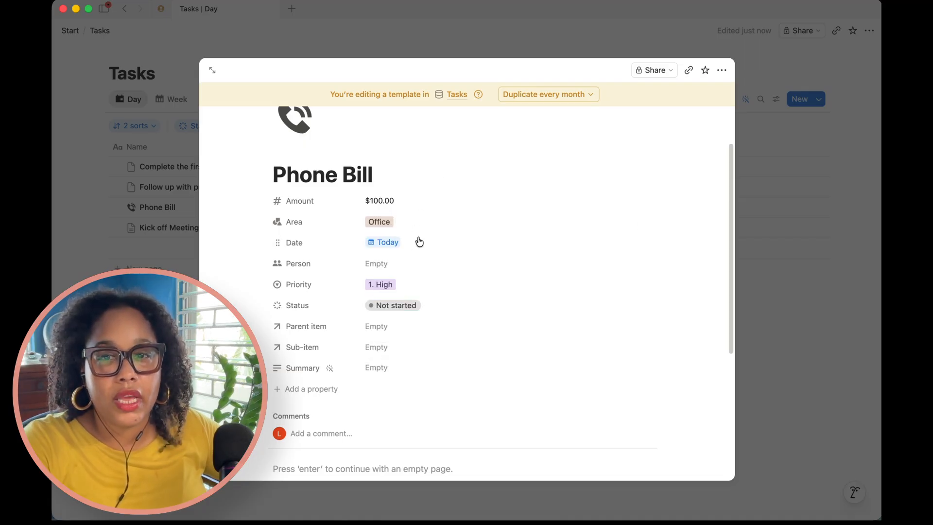
left_click(412, 284)
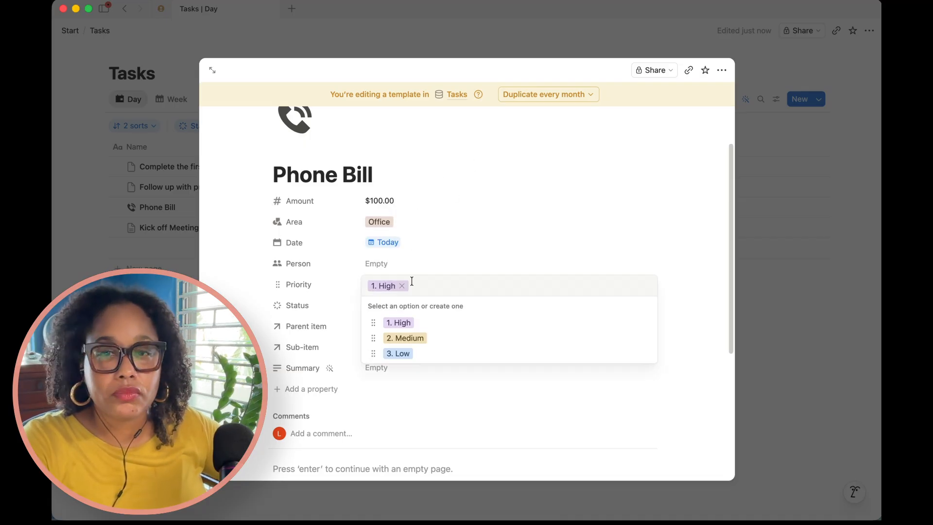
left_click(505, 200)
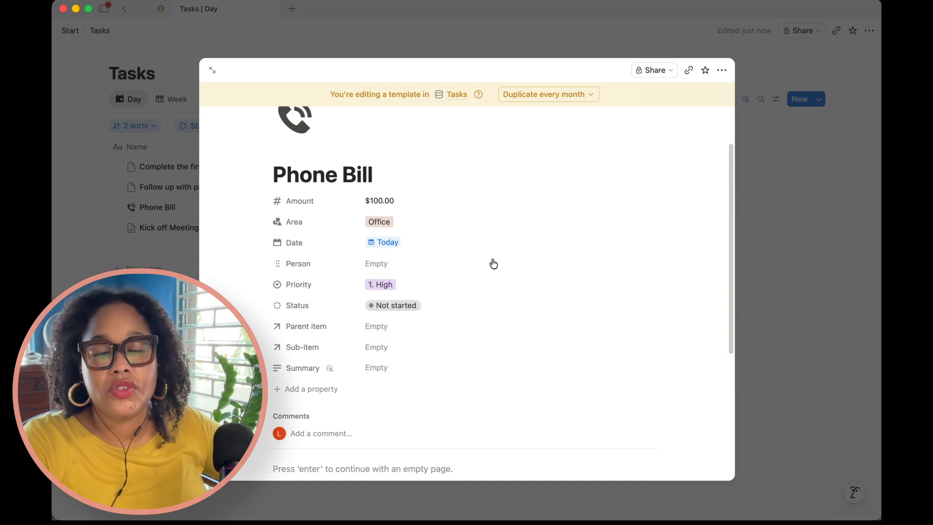
Assign your own account in the Phone Bill template's Person property and return to the Tasks database.
left_click(475, 264)
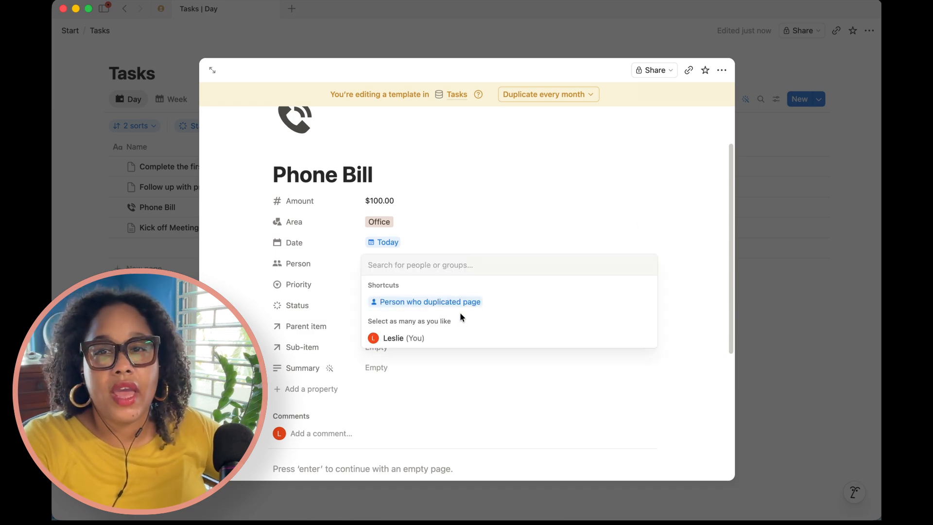
left_click(462, 338)
left_click(645, 146)
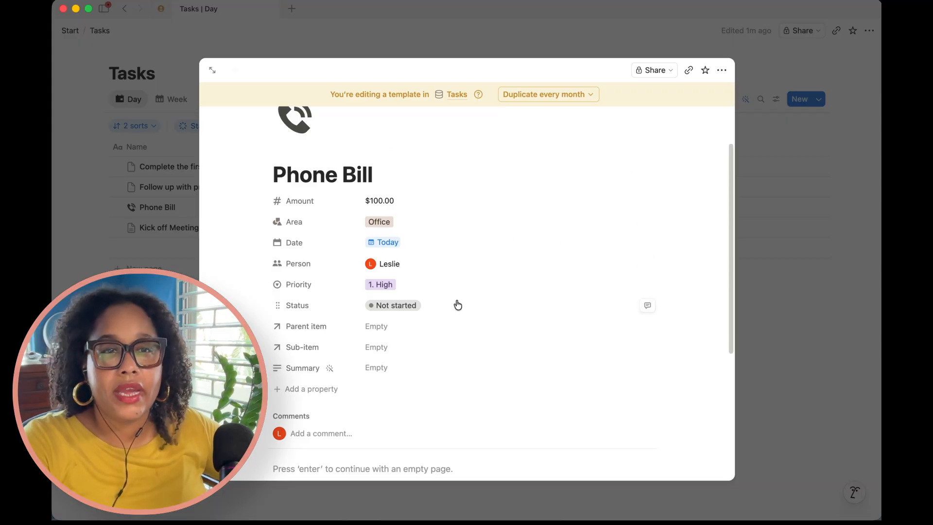
left_click(784, 238)
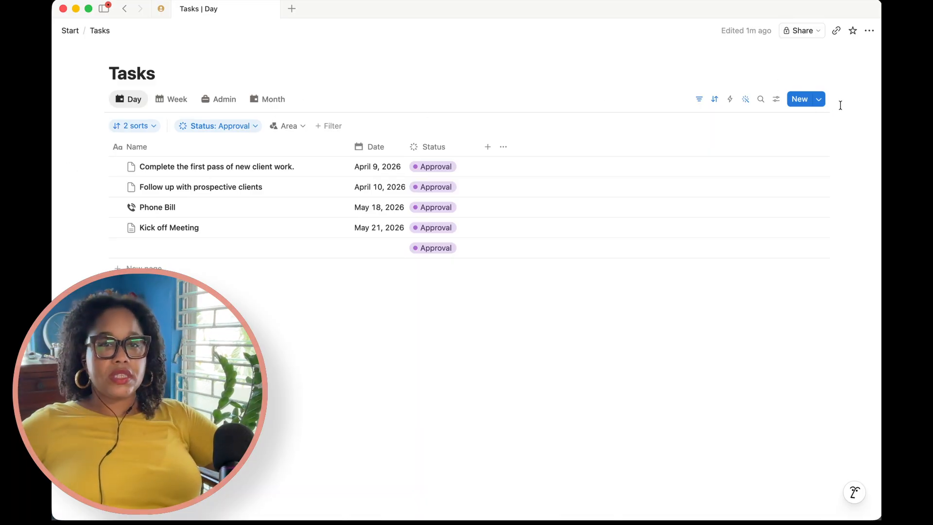
Reopen the Phone Bill template, try the 5th as its monthly duplication day, and leave the template without saving the cadence.
left_click(819, 100)
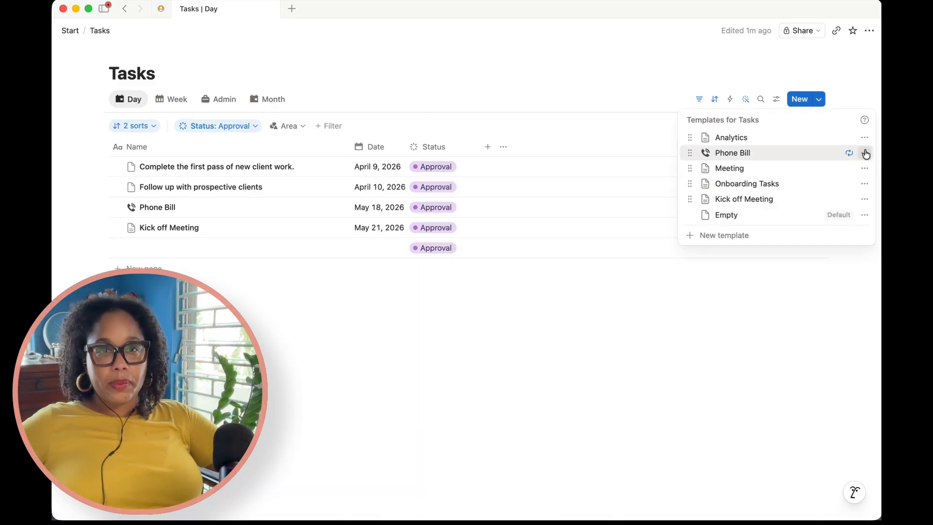
left_click(864, 153)
left_click(843, 187)
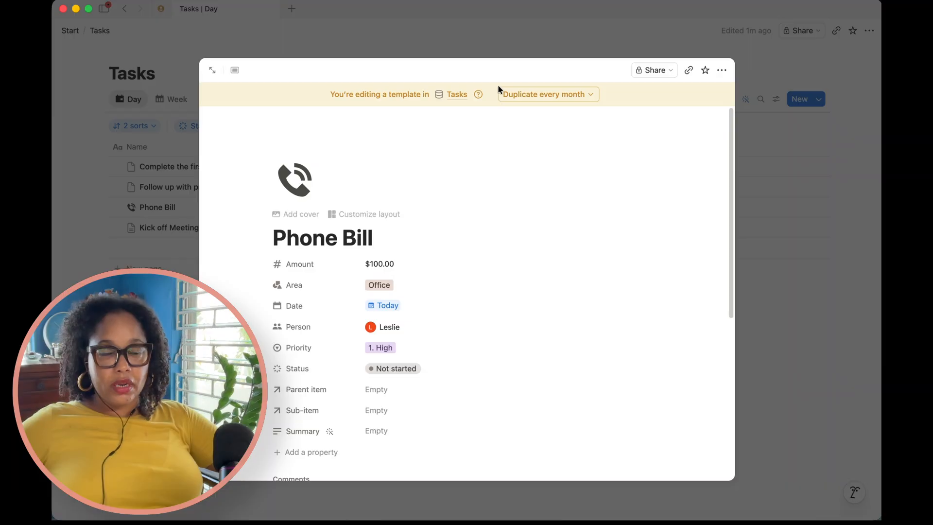
left_click(561, 95)
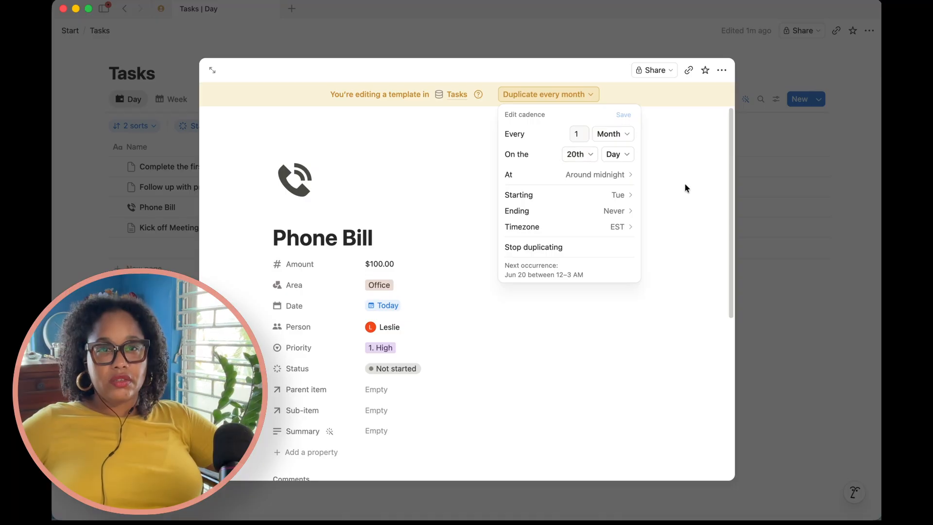
left_click(588, 159)
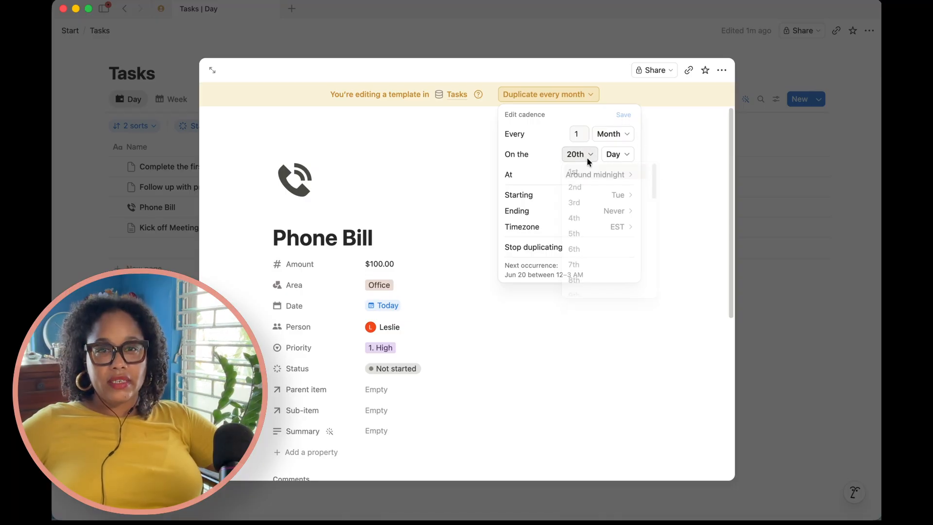
left_click(588, 236)
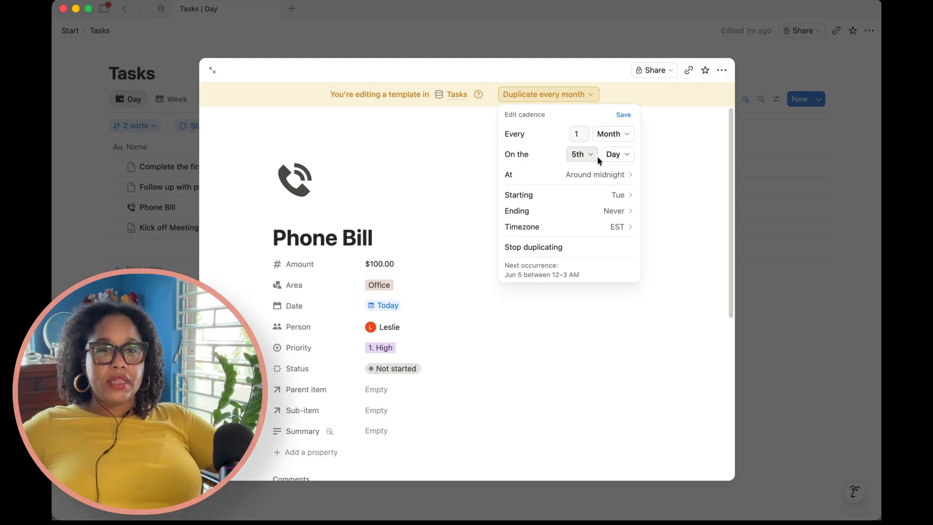
left_click(654, 148)
left_click(486, 282)
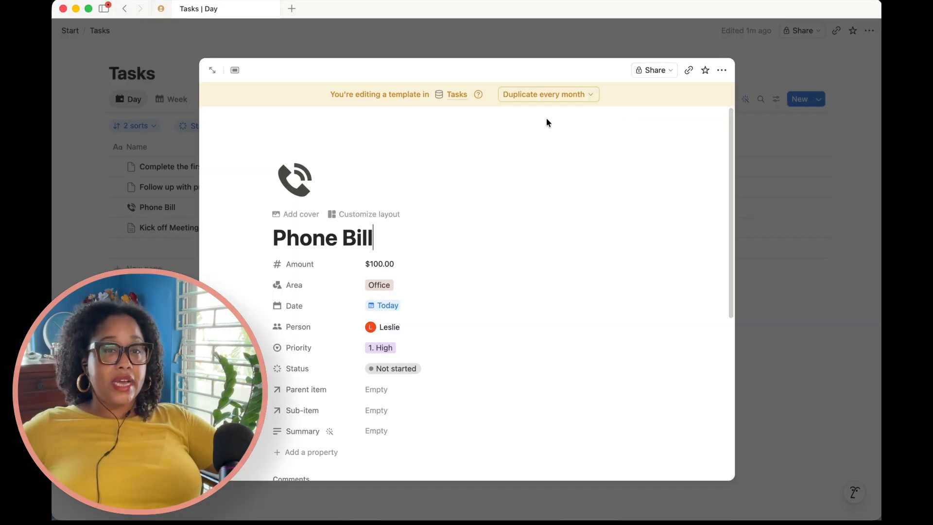
left_click(785, 147)
Open the Analytics template for editing and examine its properties and its Findings, Method and Sources sections.
left_click(818, 100)
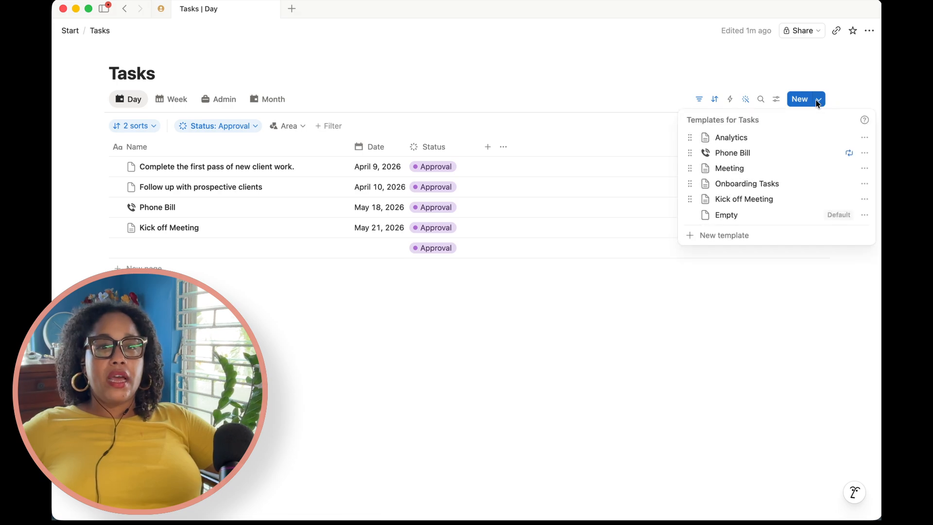
left_click(865, 137)
left_click(827, 176)
scroll(511, 263, "down", 5)
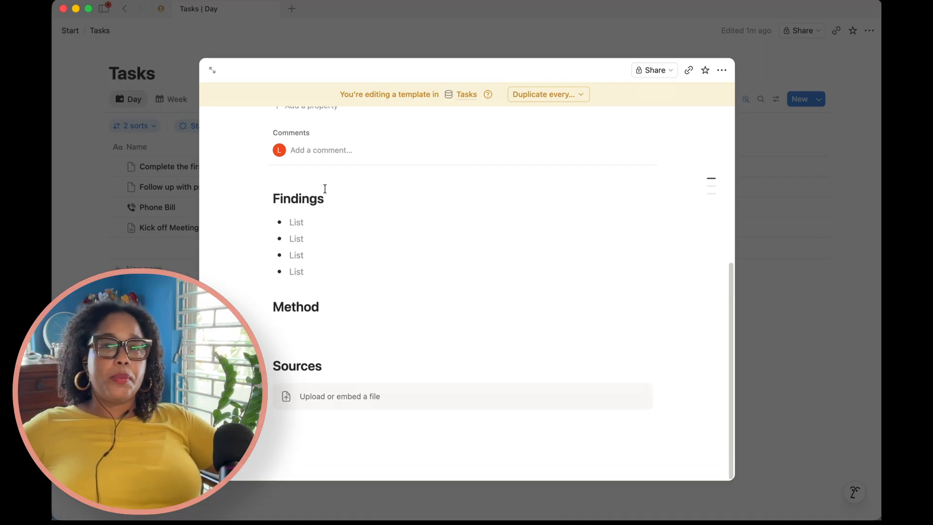
scroll(323, 188, "up", 5)
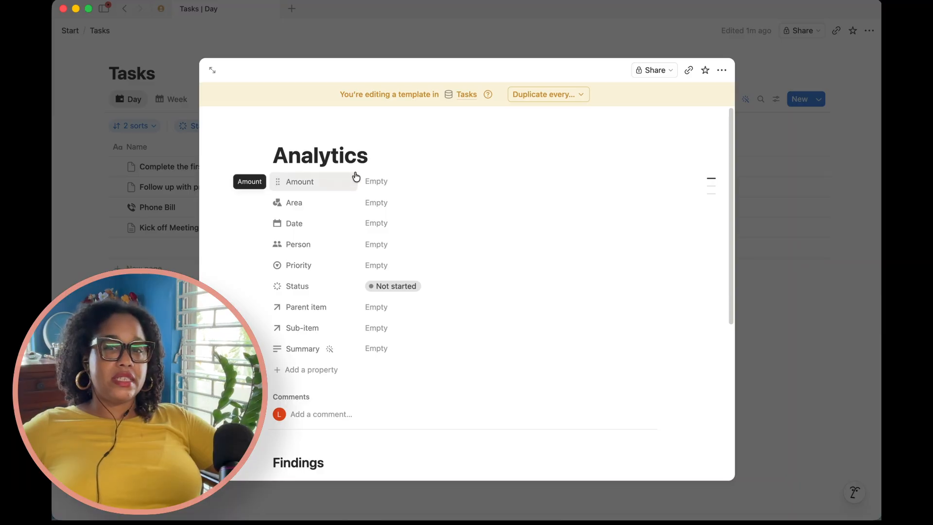
scroll(357, 304, "down", 5)
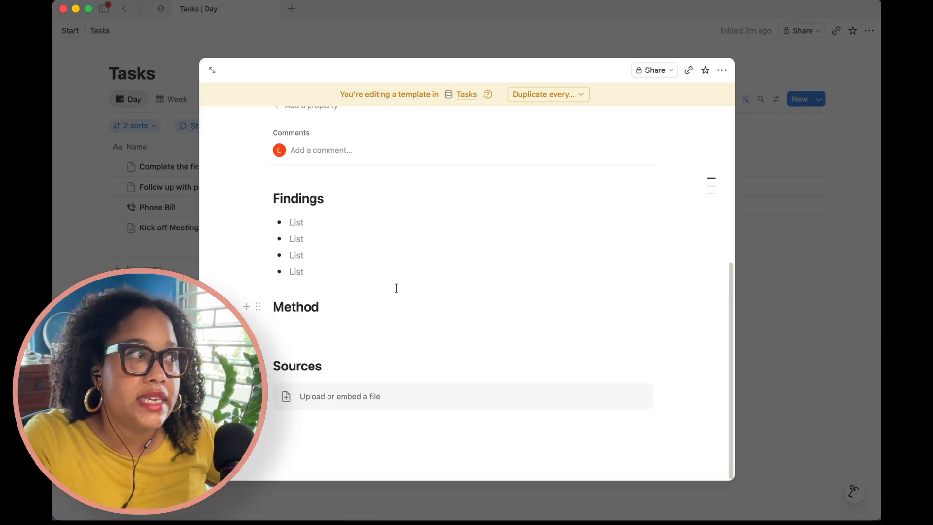
scroll(347, 350, "up", 5)
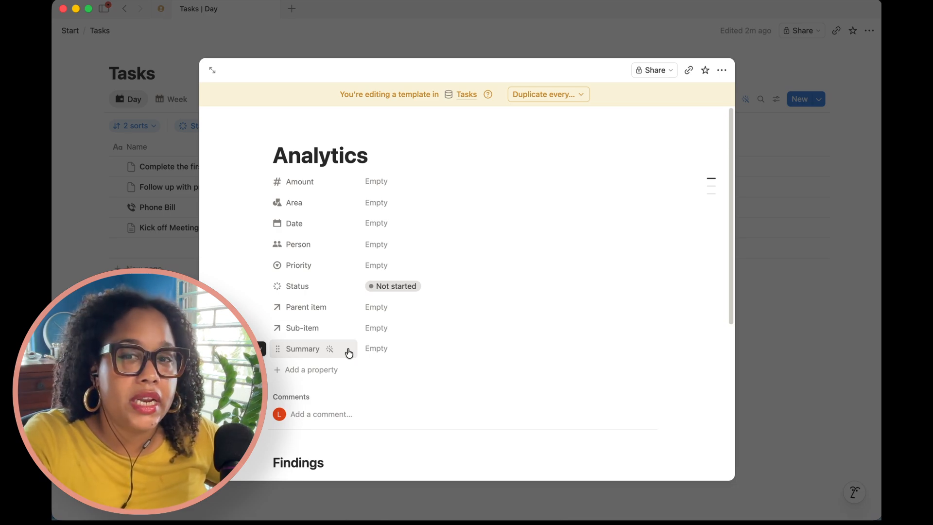
scroll(352, 355, "down", 4)
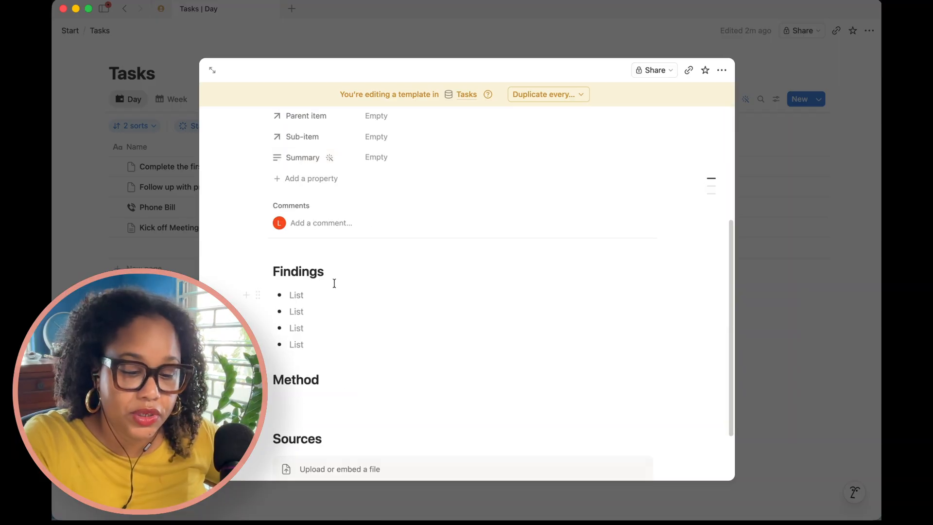
Insert a video block under the Method heading of the Analytics template and move it beside the heading.
left_click(462, 397)
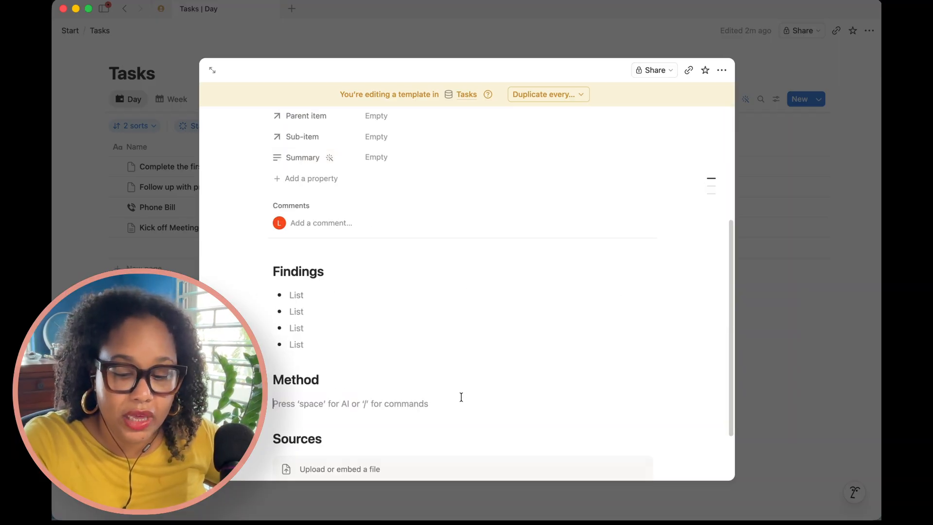
type("/")
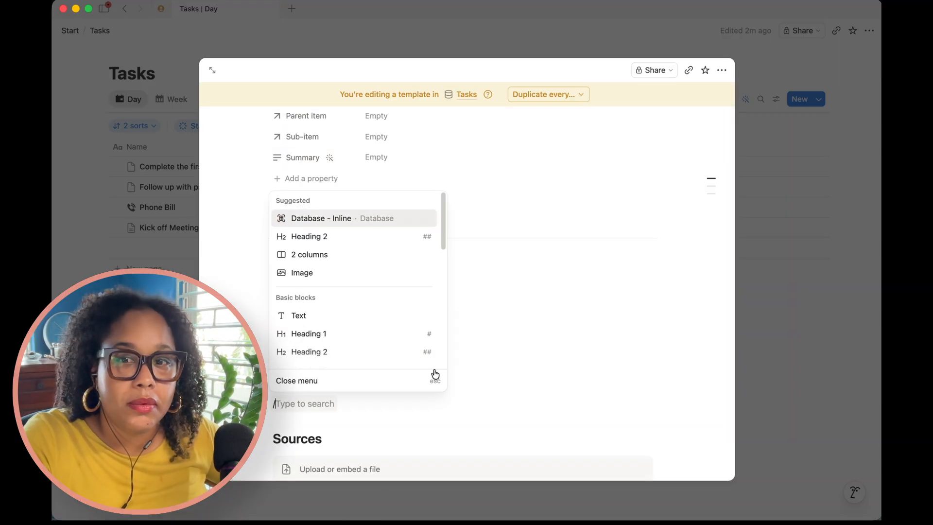
type("vi")
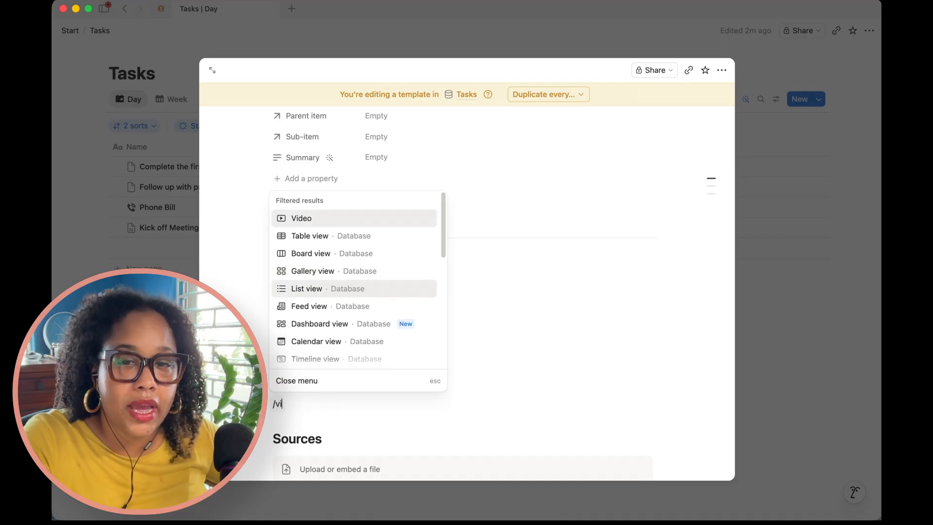
left_click(332, 225)
left_click(322, 418)
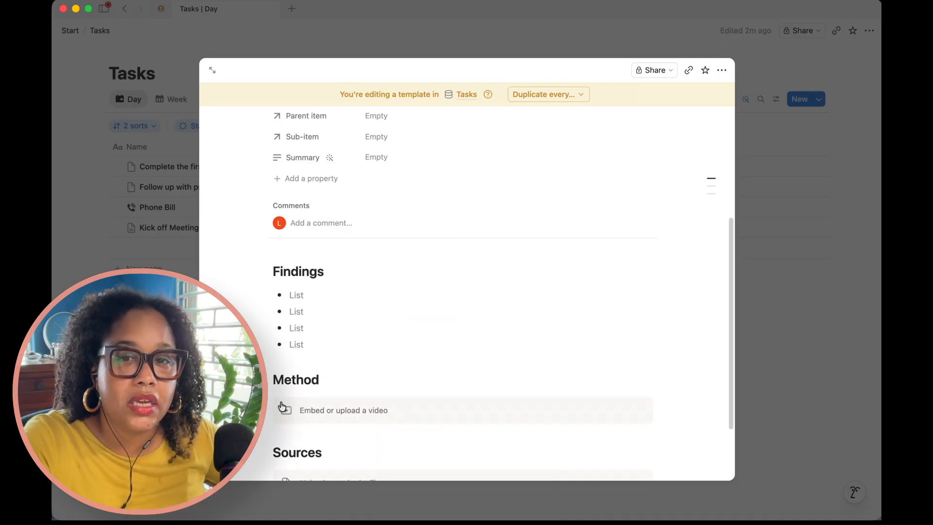
left_click_drag(263, 410, 707, 380)
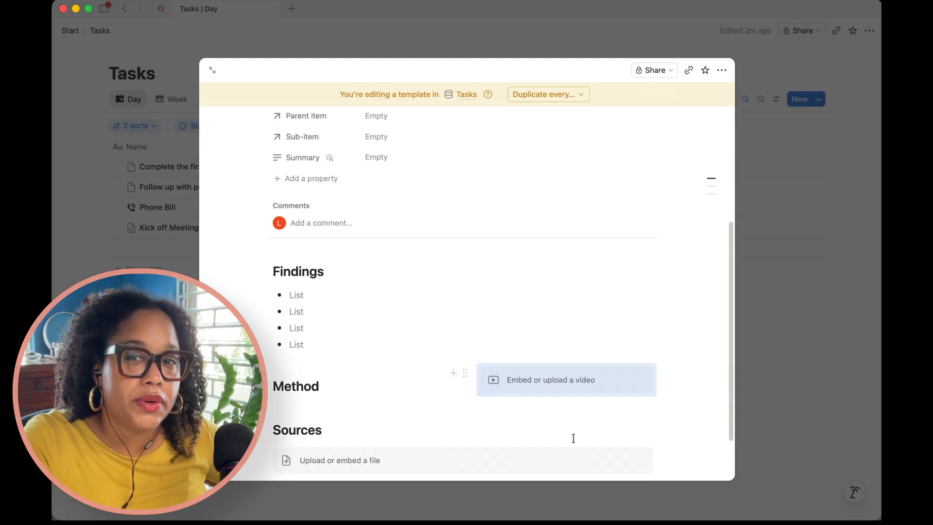
Delete the video block beside the Method heading and restore an empty line beneath the heading.
left_click(466, 374)
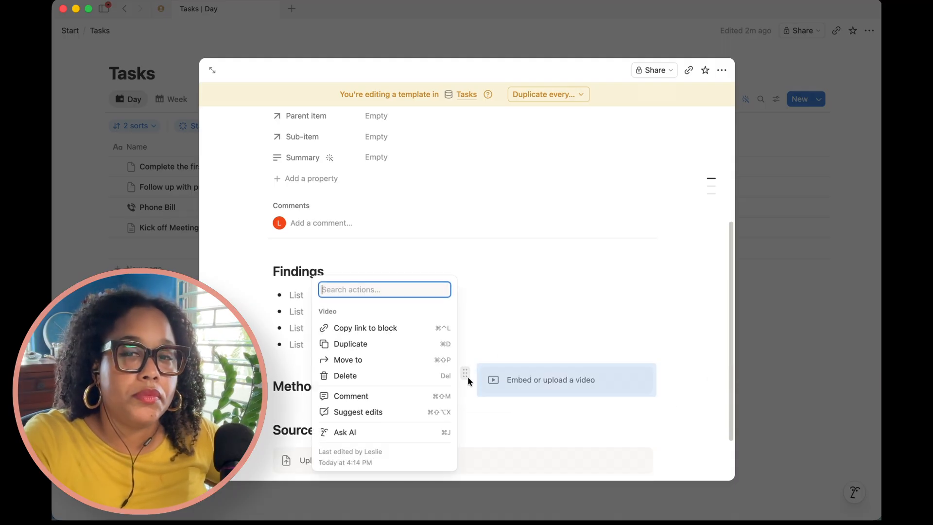
left_click(388, 378)
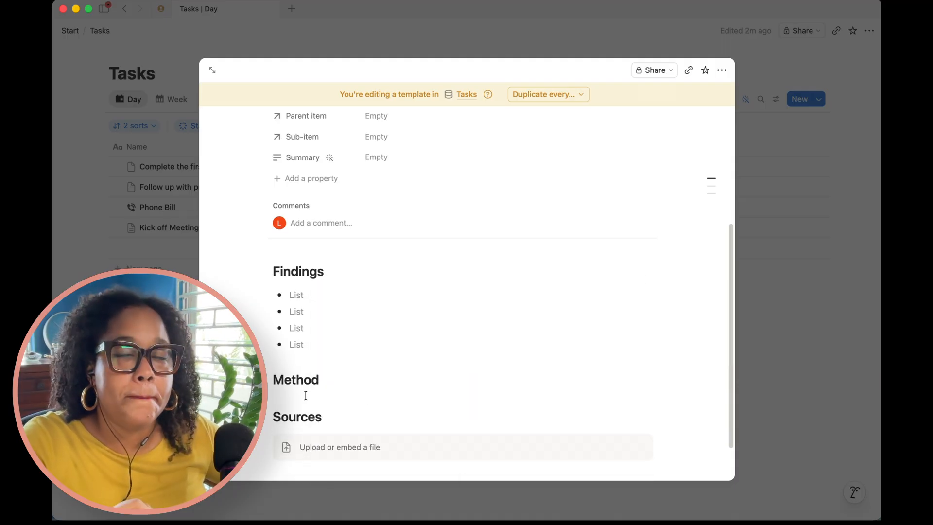
left_click(251, 379)
left_click(531, 400)
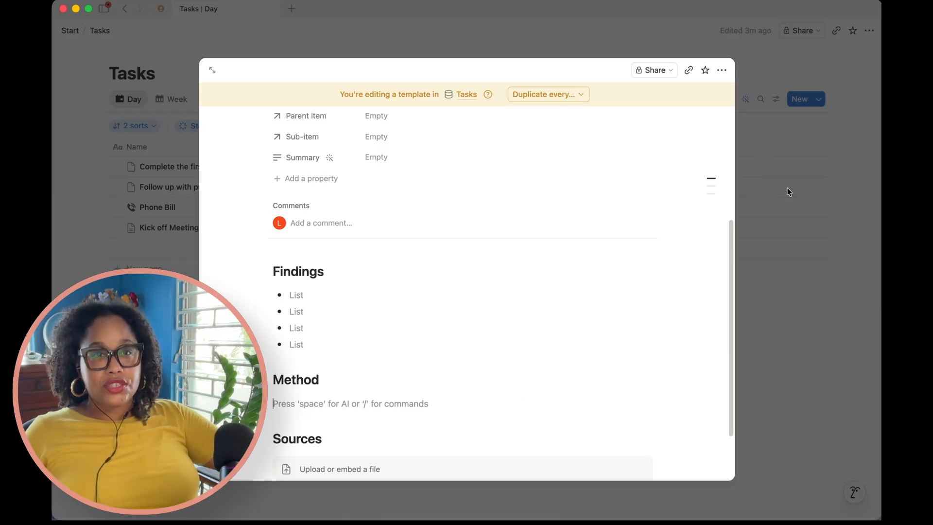
Return to the Tasks database, check its template list, and view the template choices inside the untitled task.
left_click(761, 171)
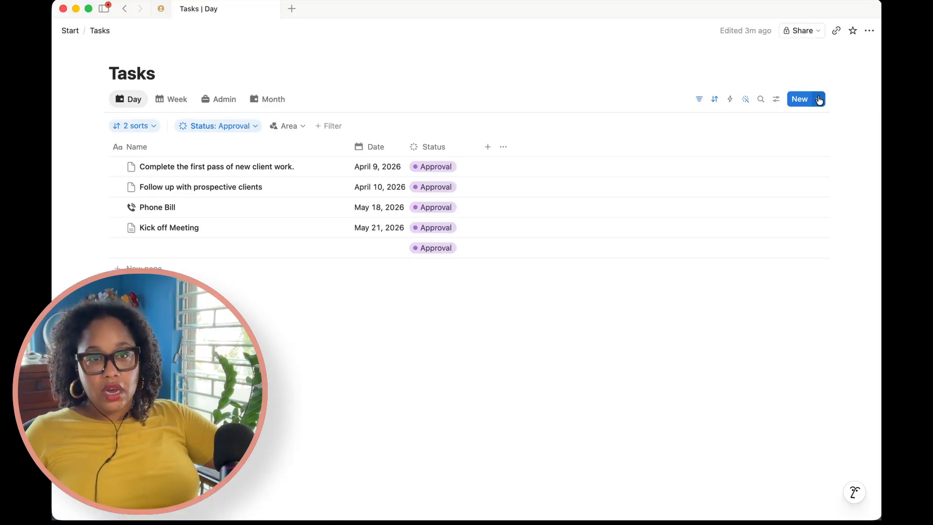
left_click(820, 99)
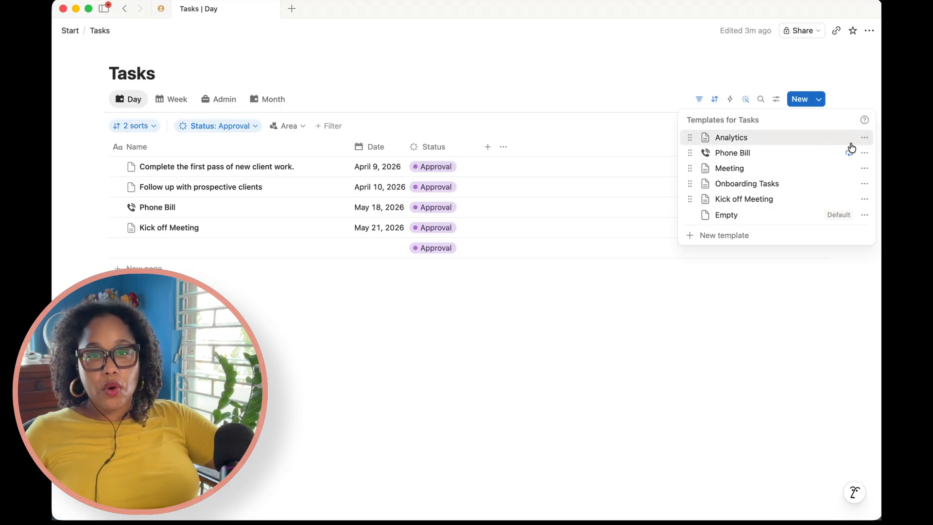
left_click(312, 256)
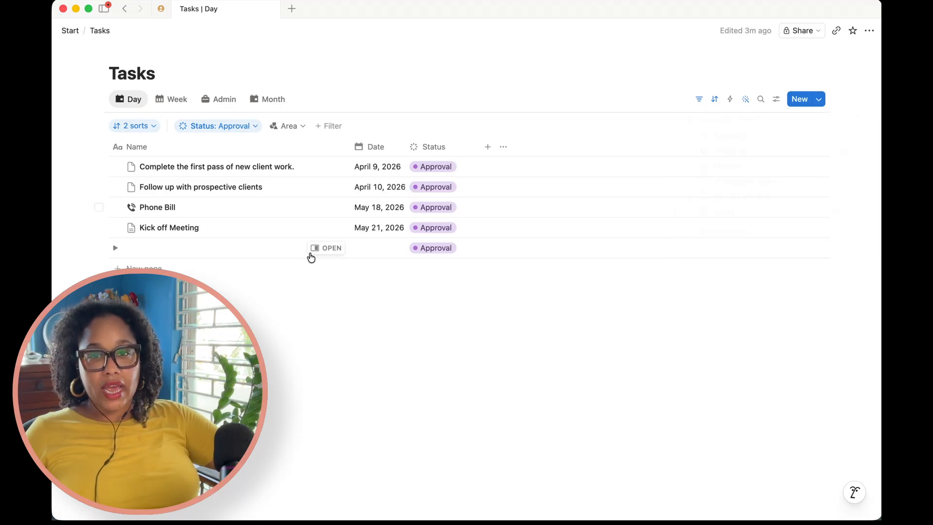
left_click(327, 250)
scroll(602, 346, "down", 5)
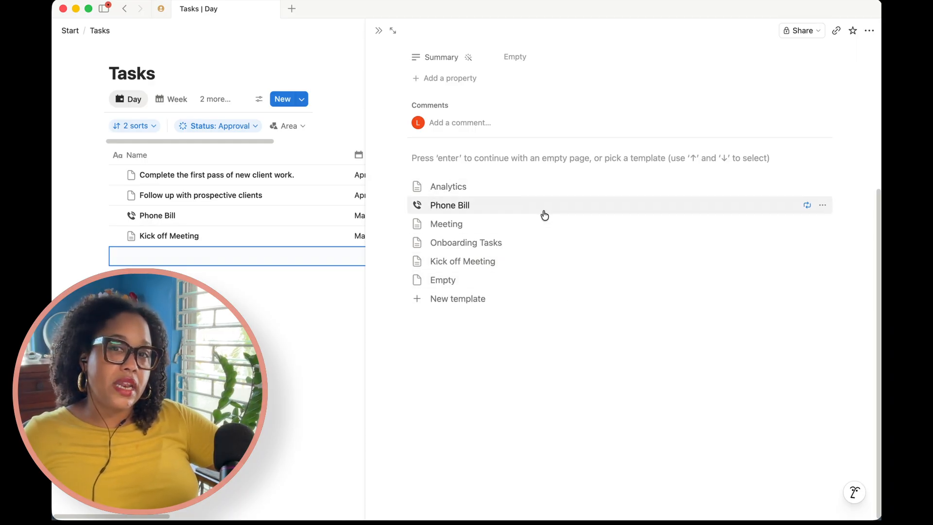
Add another blank task to the Tasks database and open its page with the template choices.
left_click(294, 280)
left_click(293, 270)
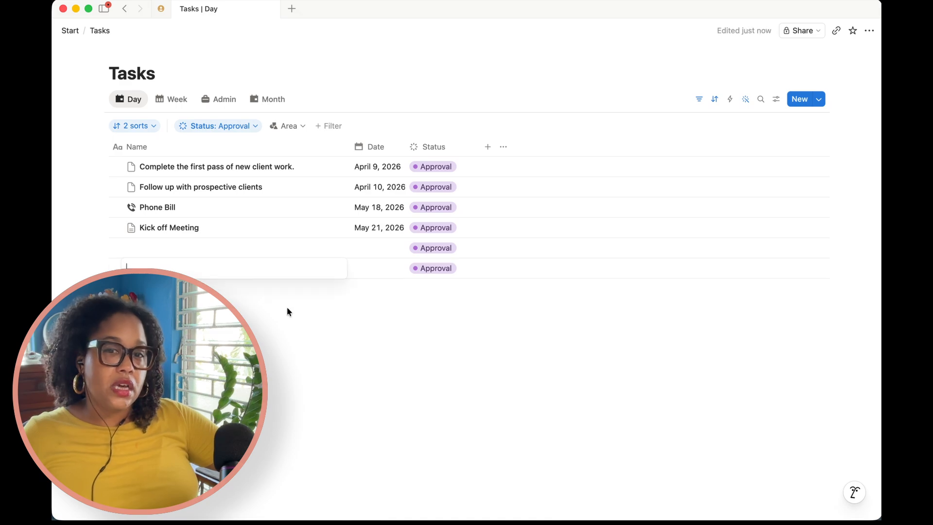
left_click(288, 308)
left_click(332, 269)
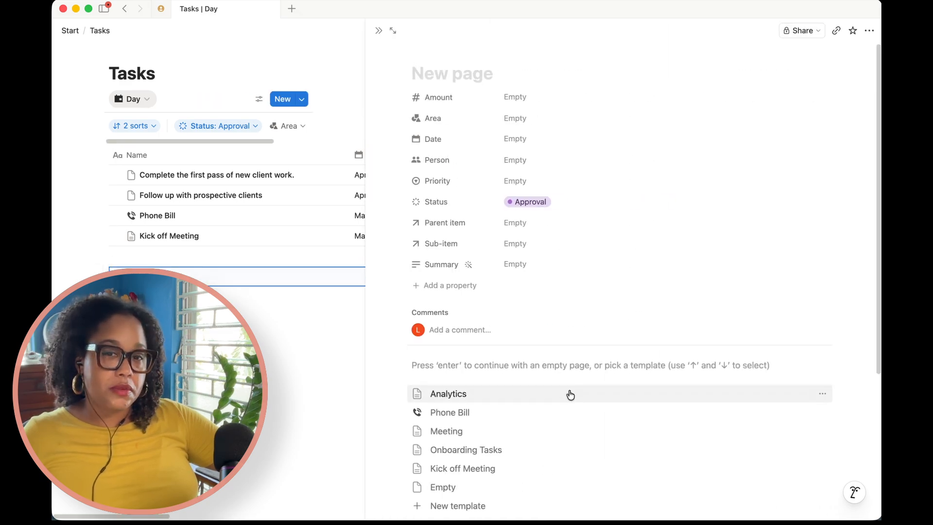
Look through the template choices in the new blank task and close its page.
scroll(564, 418, "down", 1)
scroll(558, 435, "down", 1)
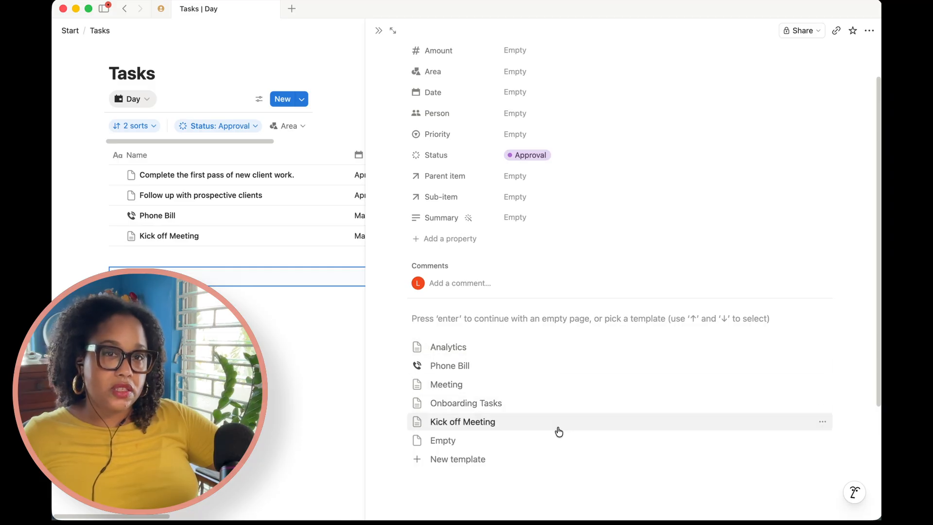
left_click(379, 31)
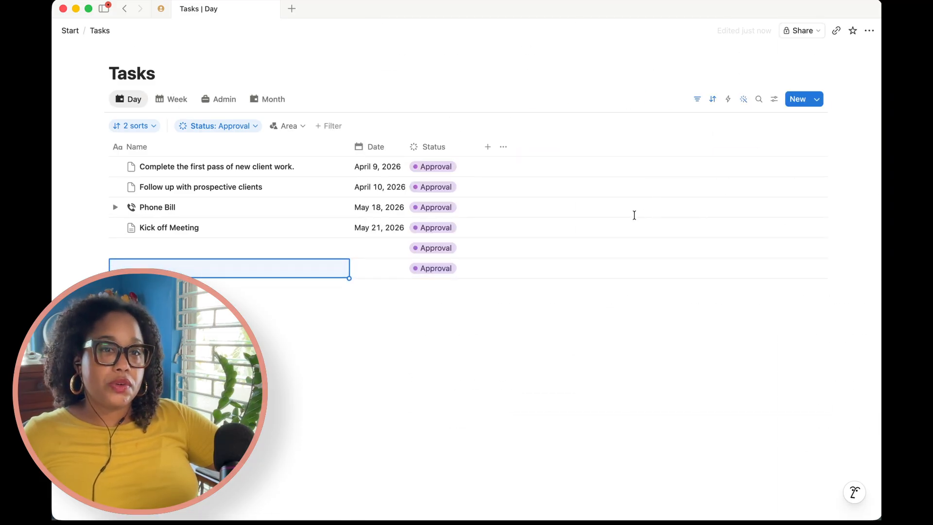
Open the Phone Bill template for editing, review its properties, Area options and page body, and close it without changes.
left_click(819, 100)
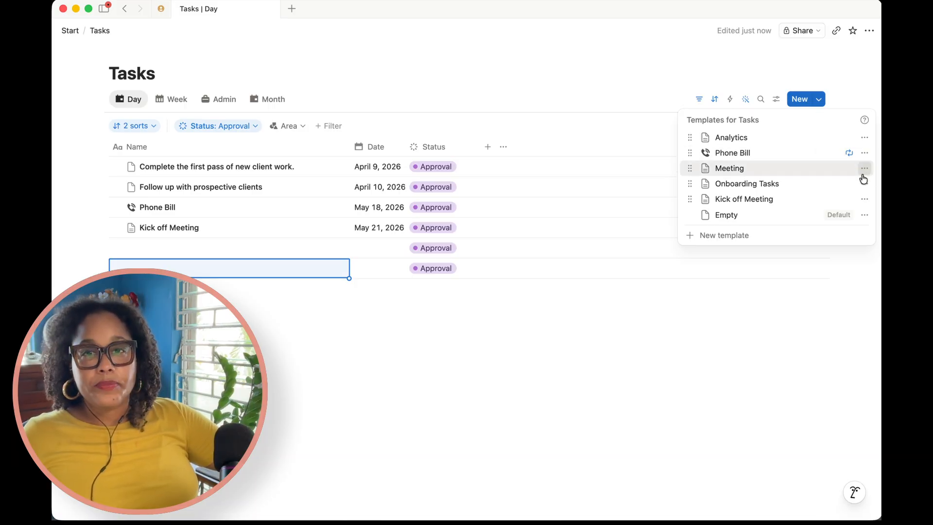
left_click(864, 154)
left_click(777, 194)
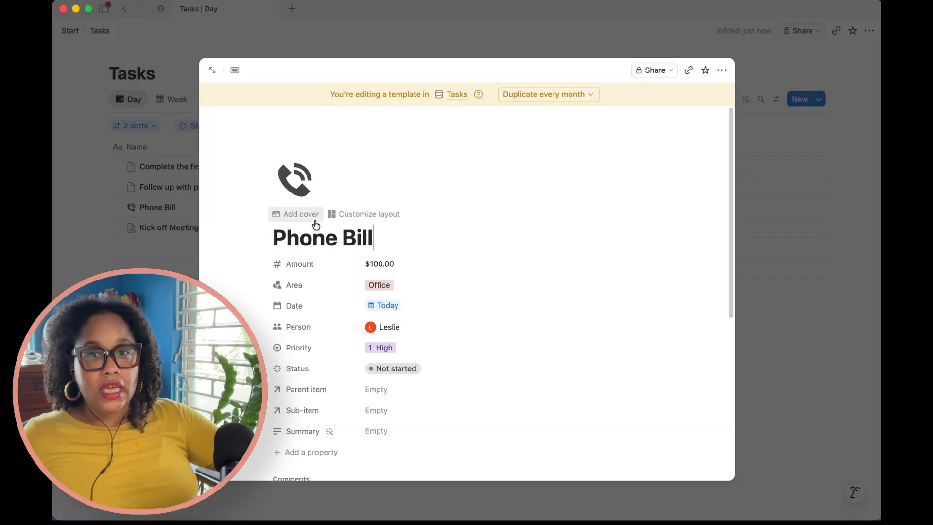
scroll(387, 325, "down", 2)
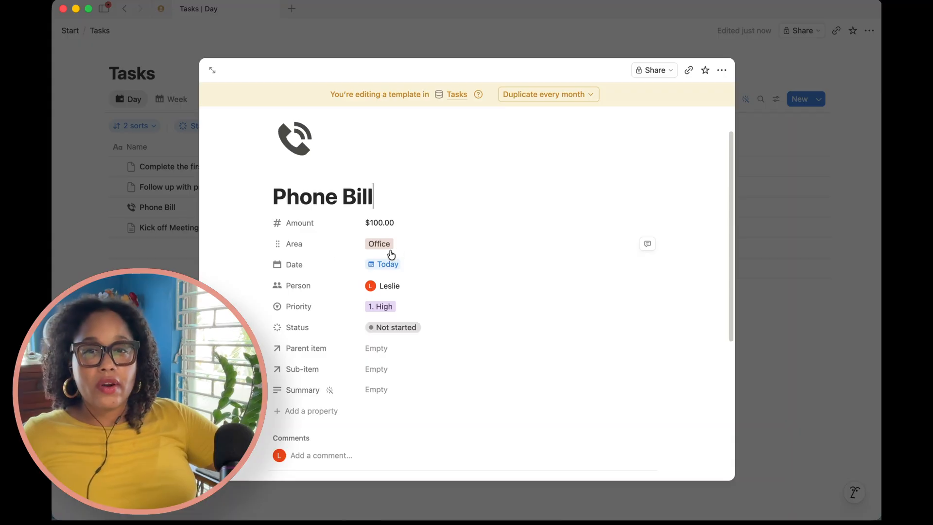
left_click(424, 247)
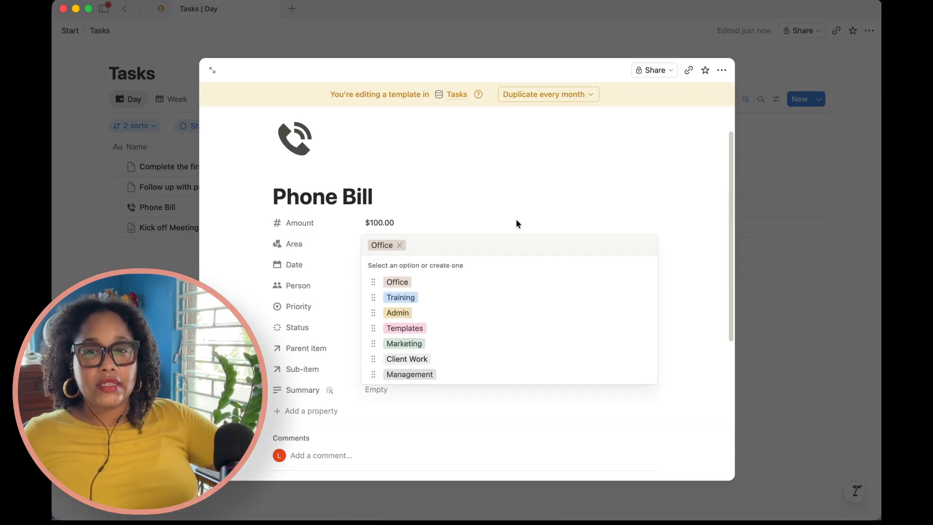
left_click(516, 221)
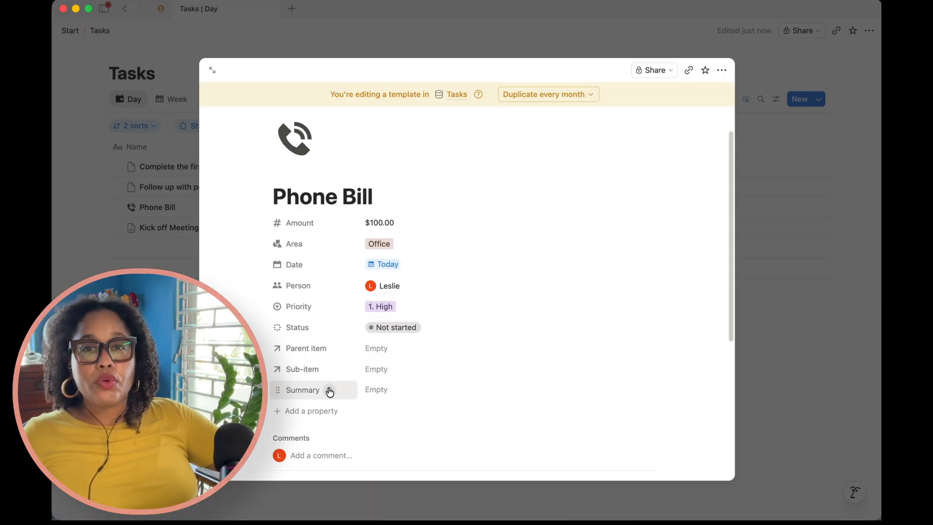
scroll(325, 388, "down", 4)
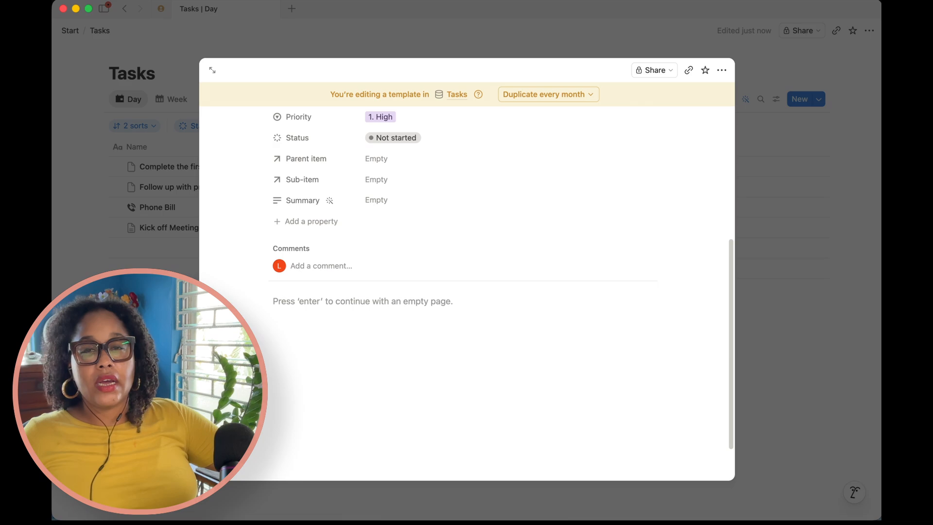
key("Escape")
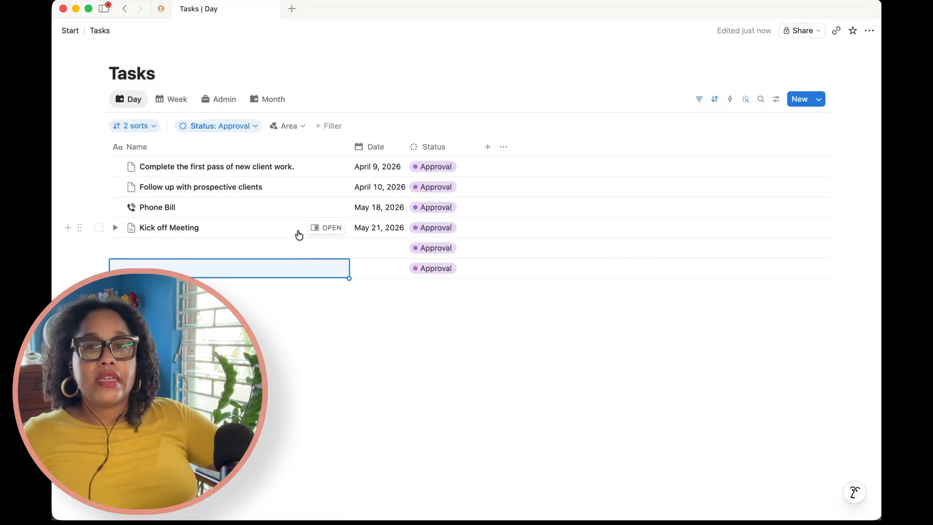
Go back to the Start page and slightly narrow the Status column in the Day view of the Tasks table.
left_click(70, 31)
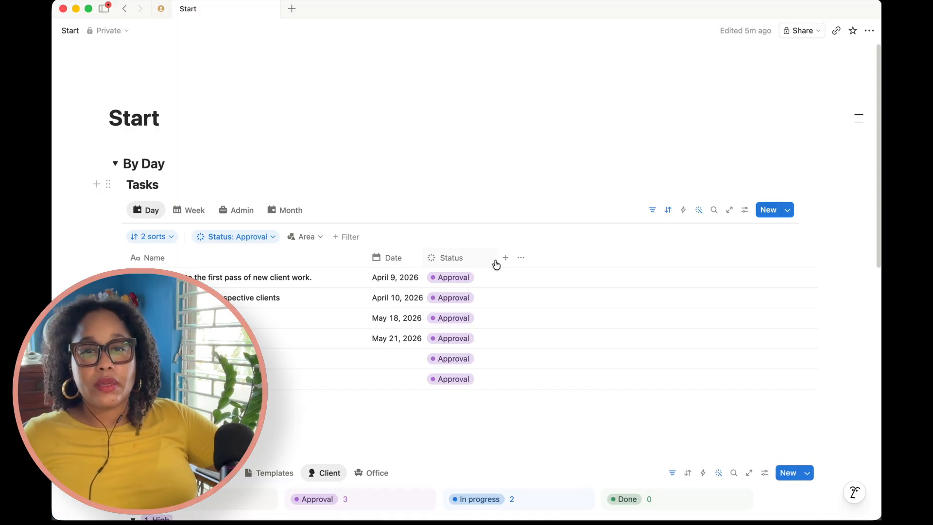
mouse_move(497, 262)
left_mouse_down()
mouse_move(427, 263)
mouse_move(485, 258)
left_mouse_up()
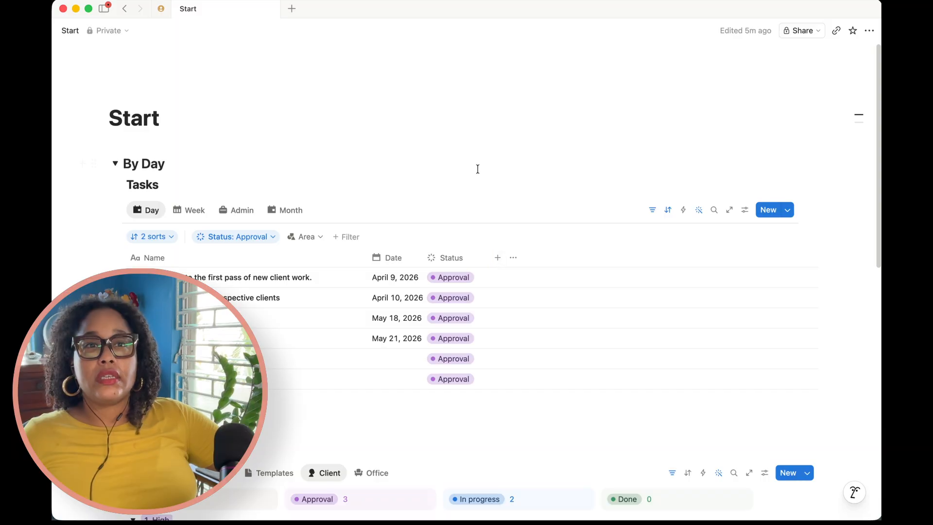